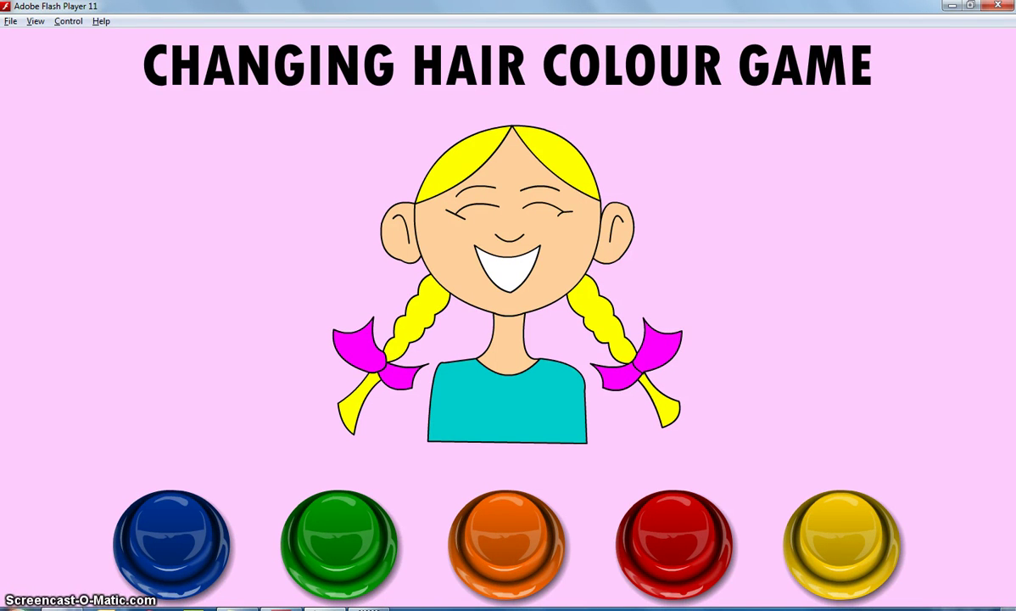
Test the blue, green, orange, red and yellow buttons, cycling back to blue hair
click(198, 546)
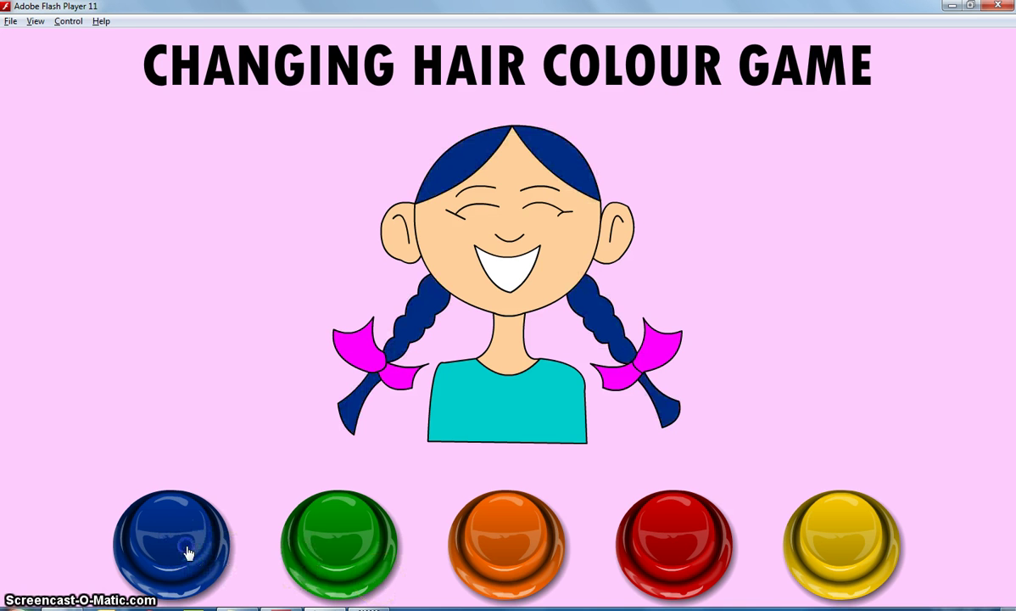
click(341, 540)
click(488, 522)
click(666, 536)
click(840, 534)
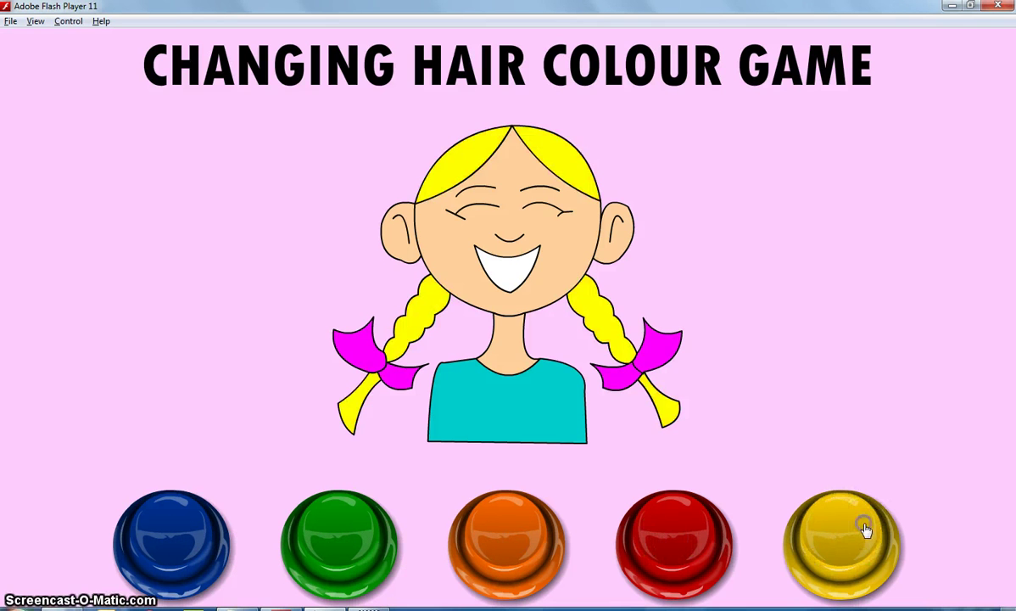
click(661, 528)
click(488, 538)
click(357, 538)
click(171, 522)
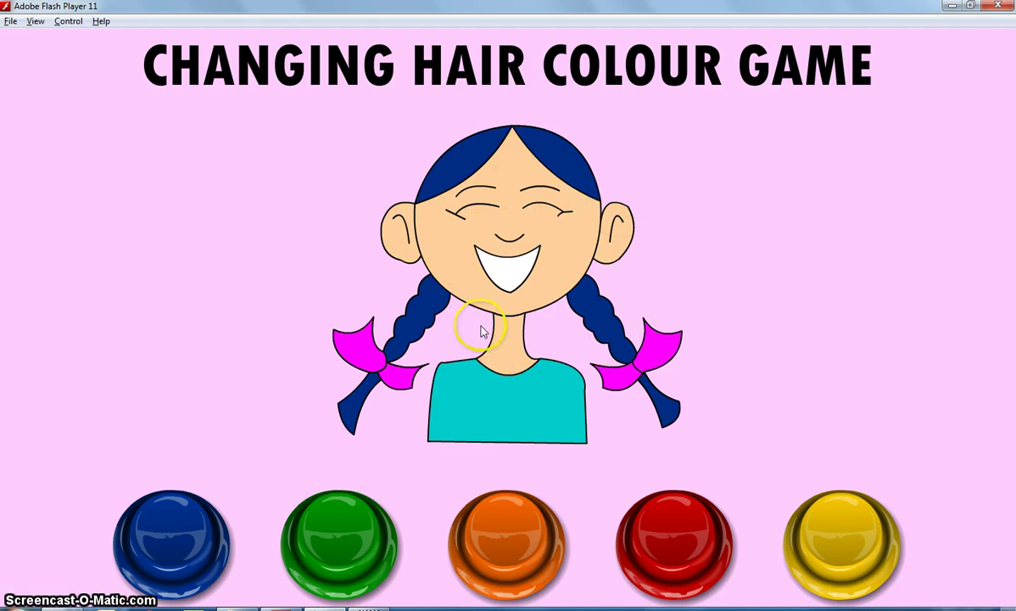
View the laughing red-haired girl reference image in Chrome, then return to the game
key(alt+Tab)
key(alt+Tab)
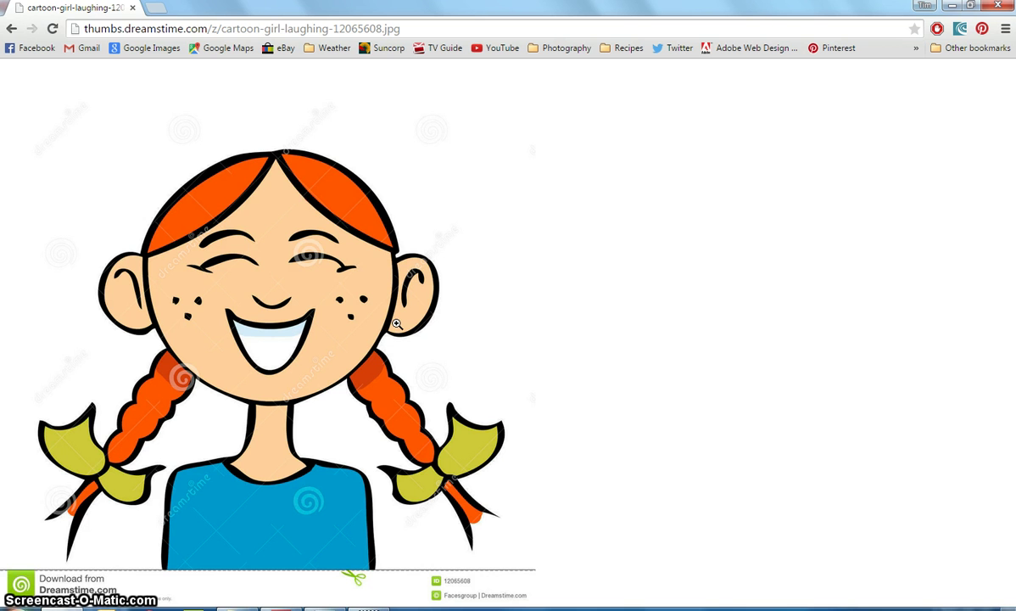
key(alt+Tab)
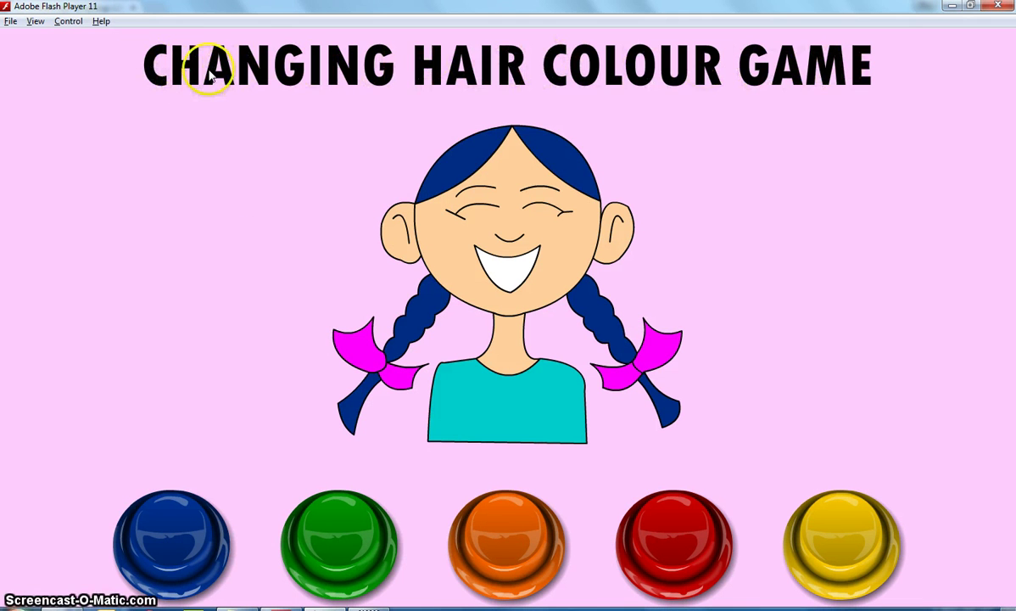
key(alt+Tab)
Inspect the girl's bow, face, mouth and hair shapes, then lock the Title layer
key(Tab)
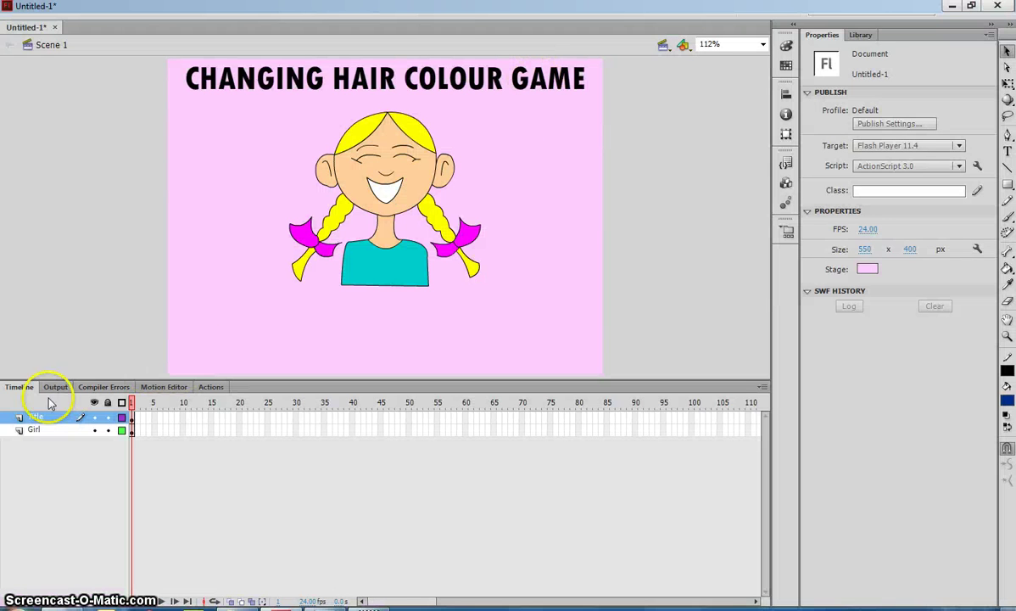
click(107, 271)
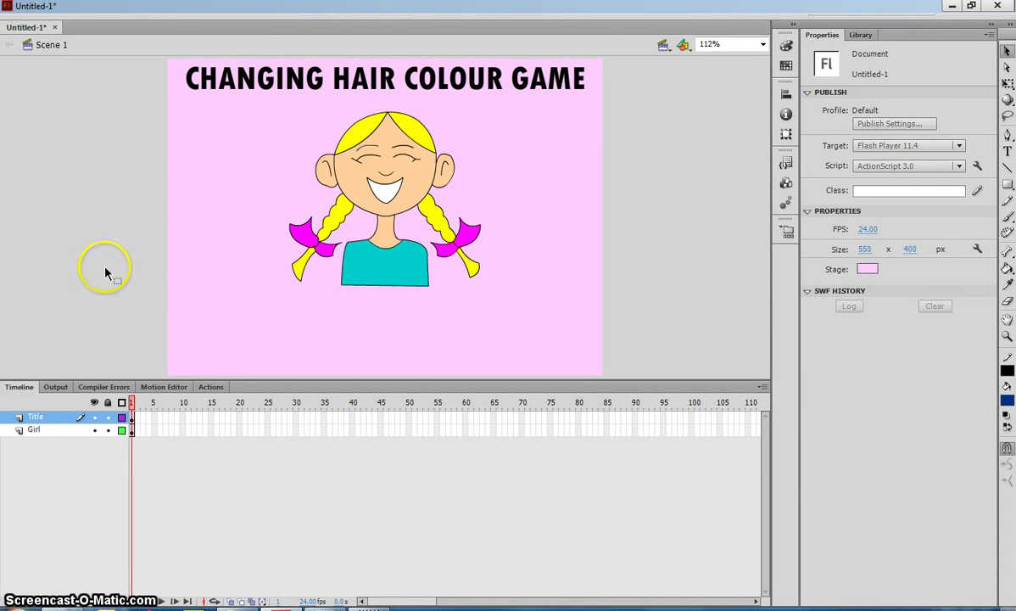
click(49, 433)
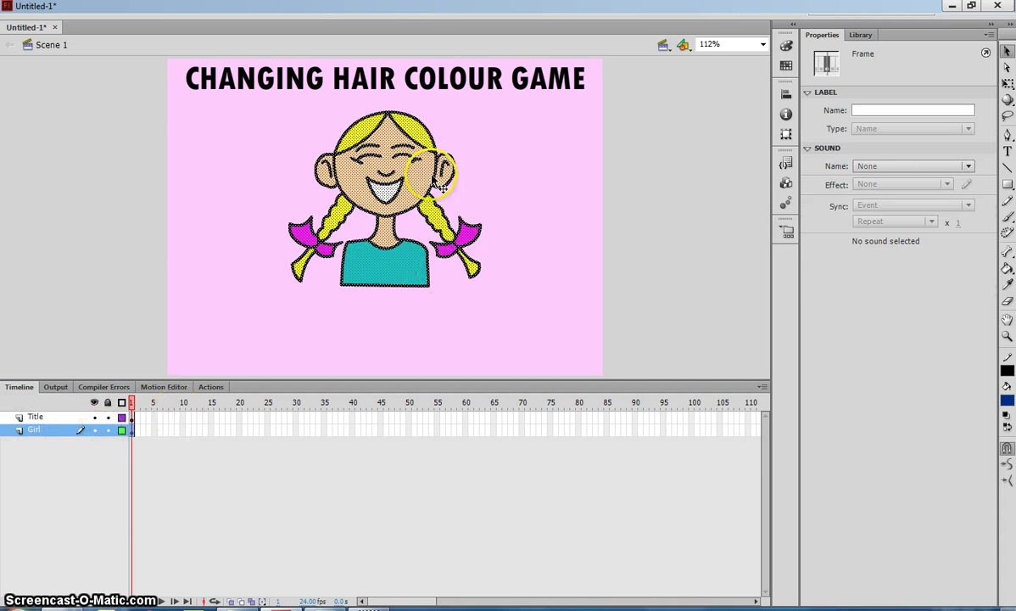
click(257, 173)
click(311, 225)
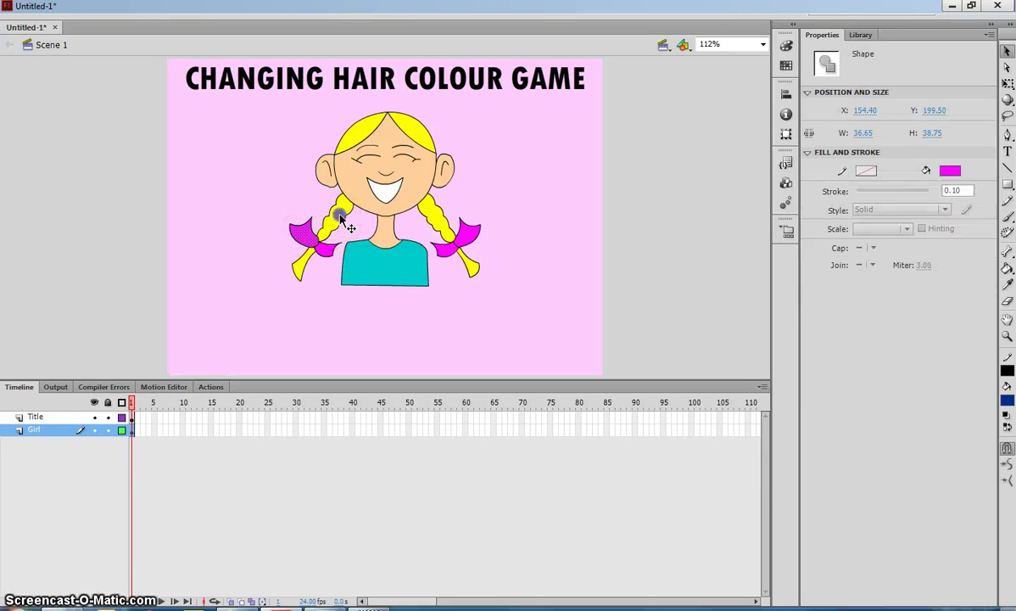
click(373, 193)
click(382, 194)
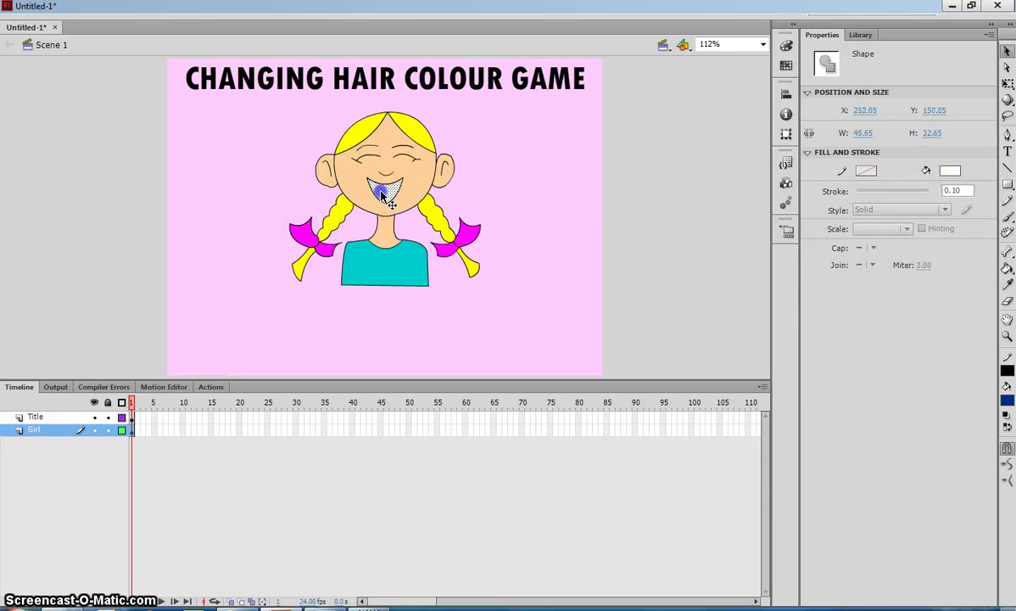
click(428, 146)
click(495, 149)
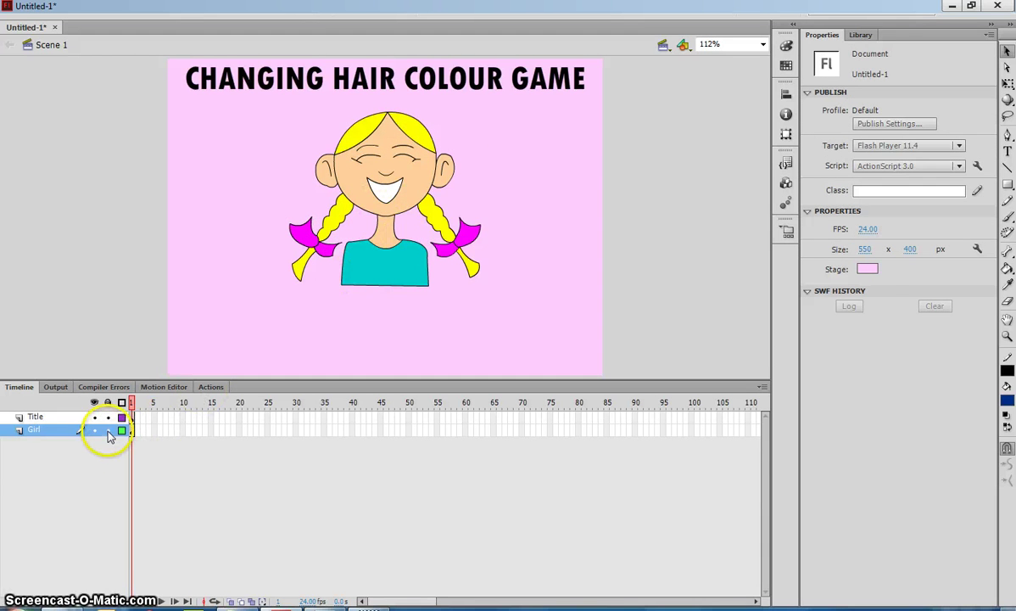
click(35, 417)
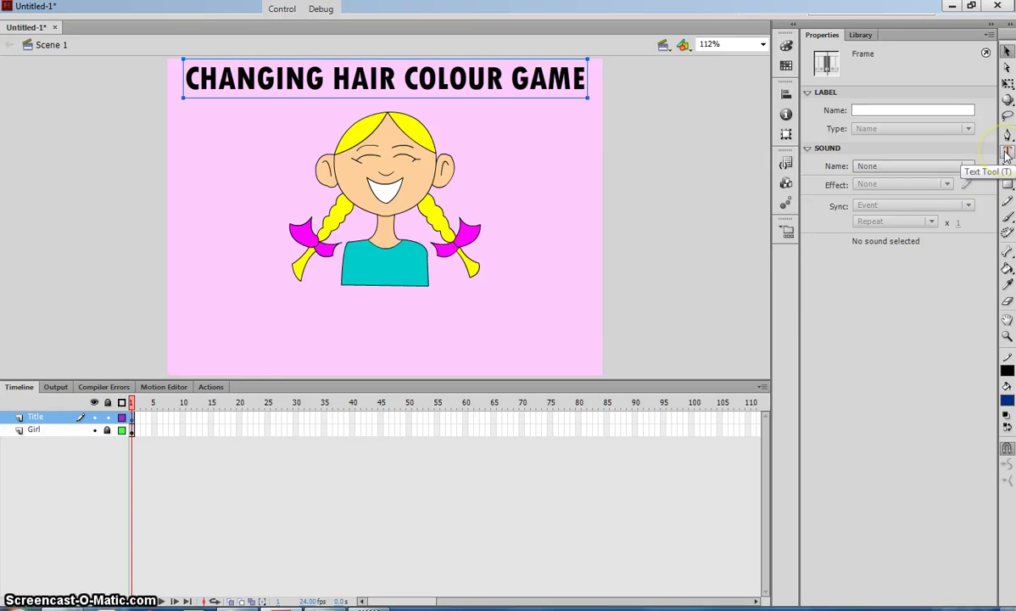
click(107, 417)
Check the stage background colour choices, leaving the stage pink
click(607, 247)
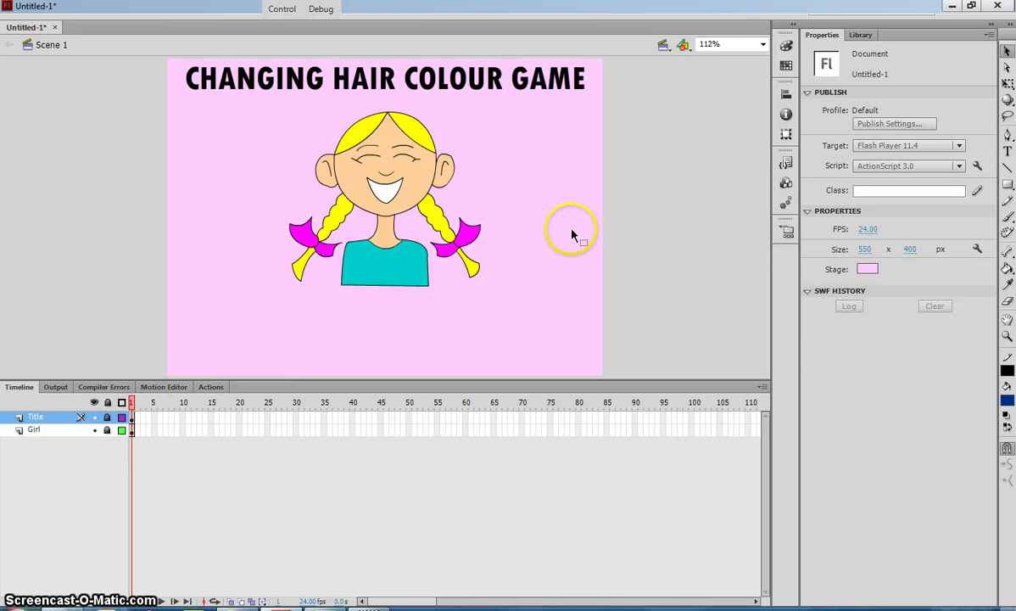
click(867, 269)
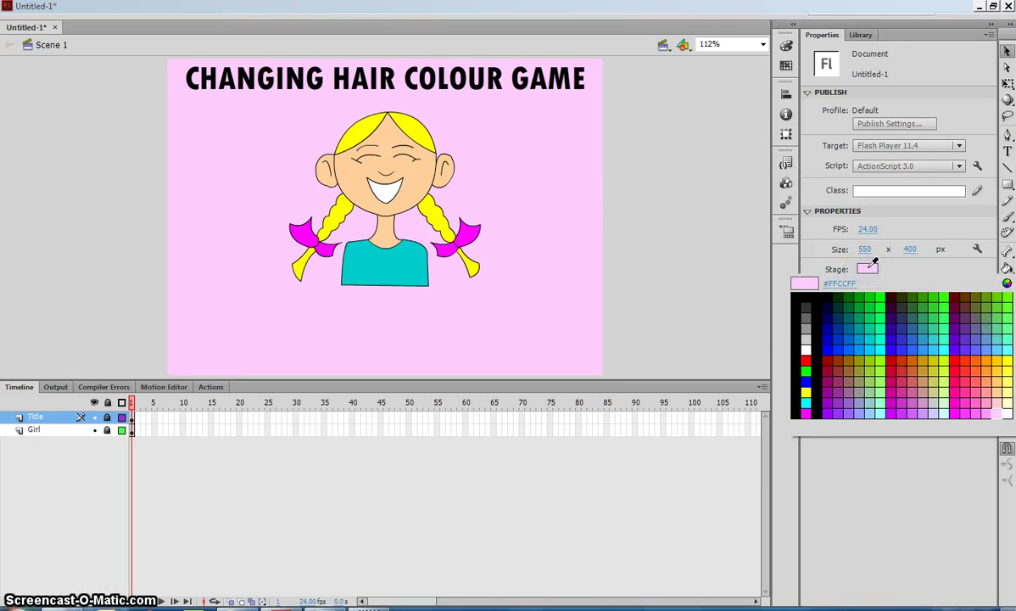
click(869, 268)
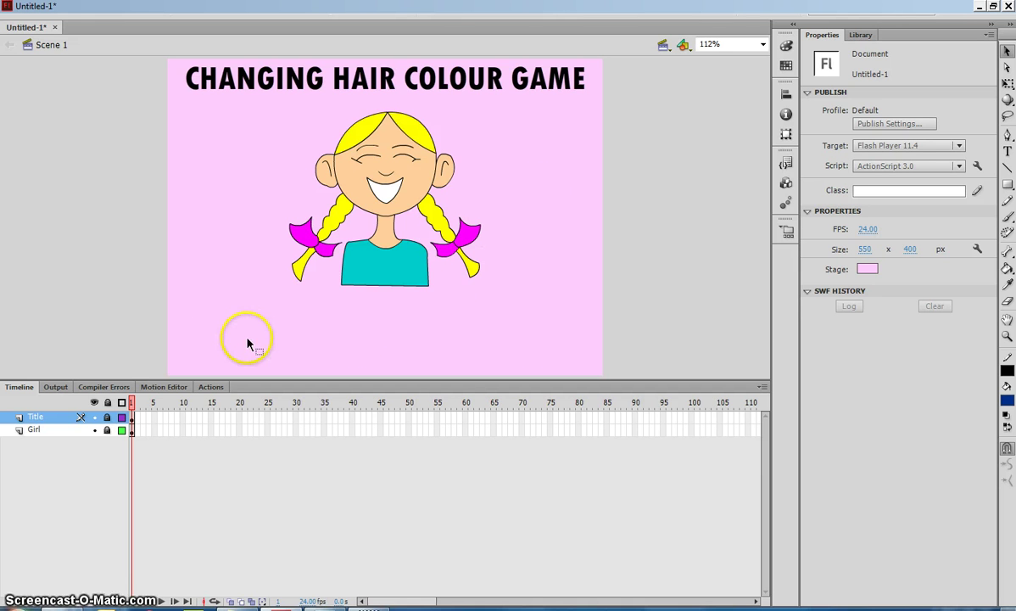
Add a new layer above Title and name it Buttons
click(10, 601)
double_click(39, 418)
text(Buttons)
key(Return)
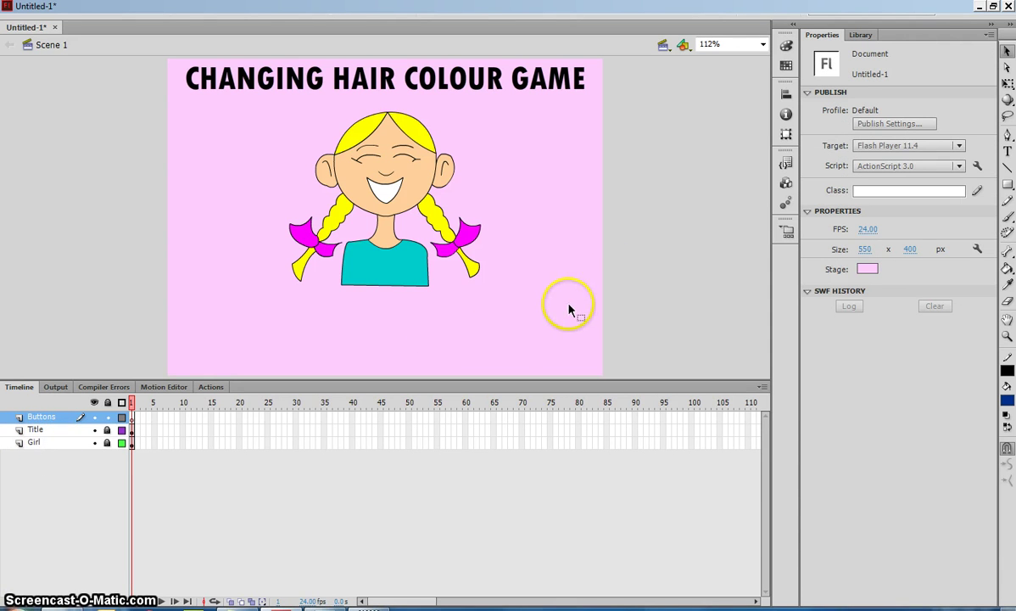
Open the Buttons common library and dock its panel beside the stage
click(664, 257)
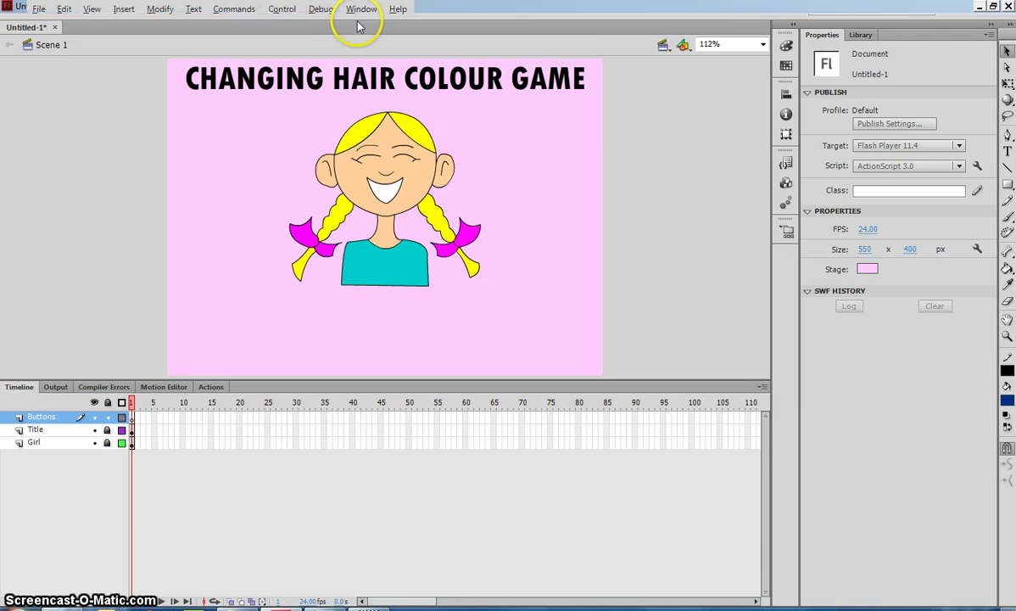
click(360, 10)
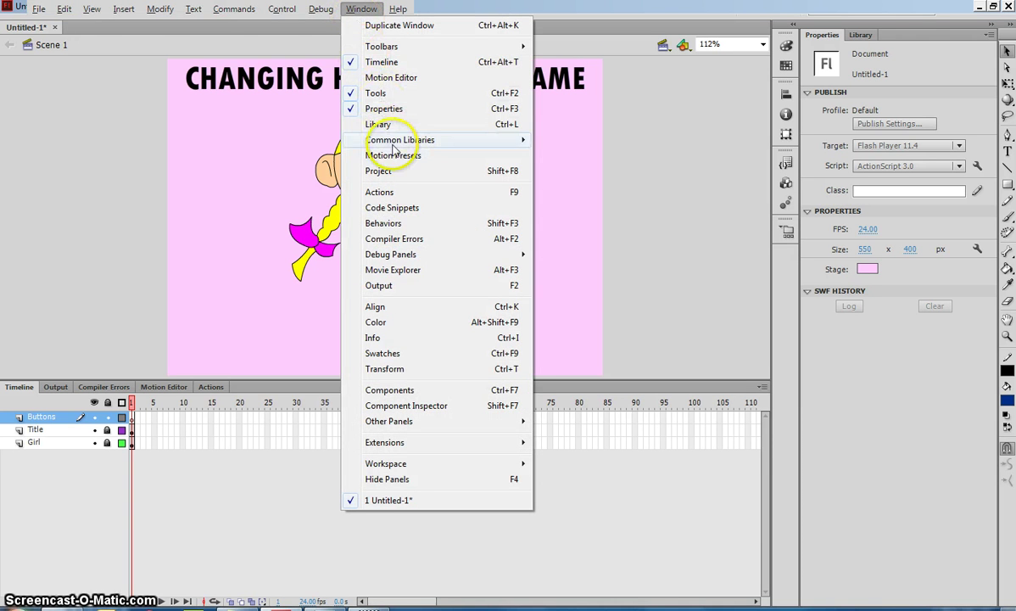
mouse_move(405, 140)
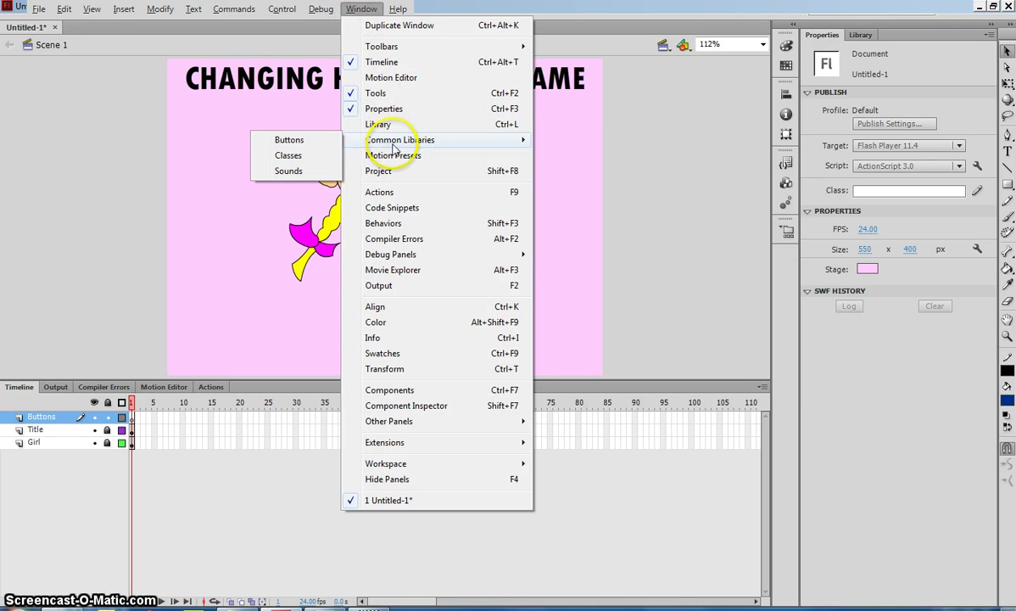
click(312, 142)
drag(494, 235, 680, 111)
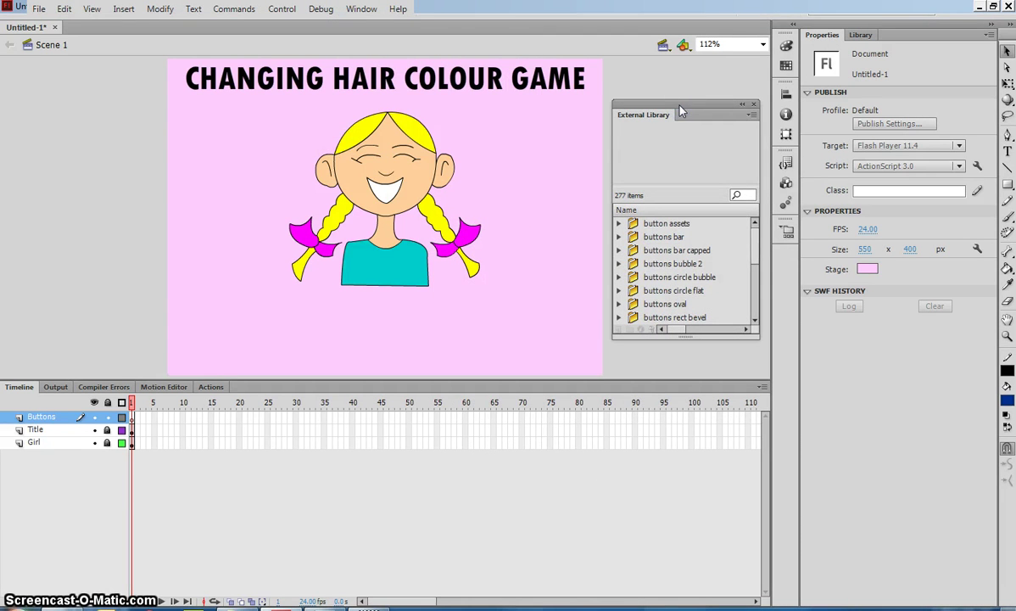
click(681, 110)
drag(669, 113, 653, 95)
Browse the Import options in the File menu
click(39, 10)
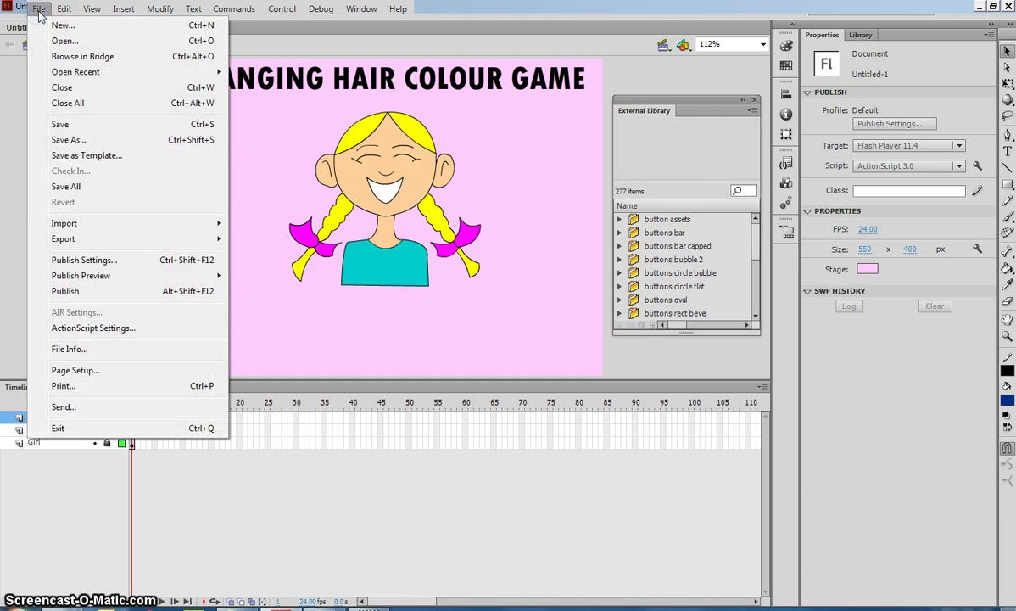
click(158, 223)
click(347, 256)
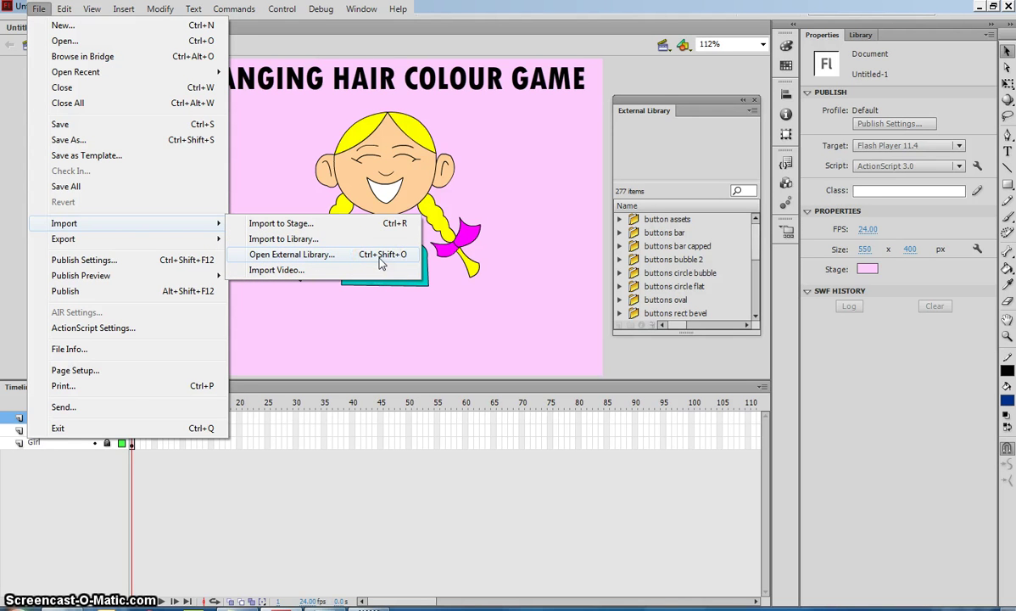
Enlarge the buttons library panel and expand all its folders
click(710, 192)
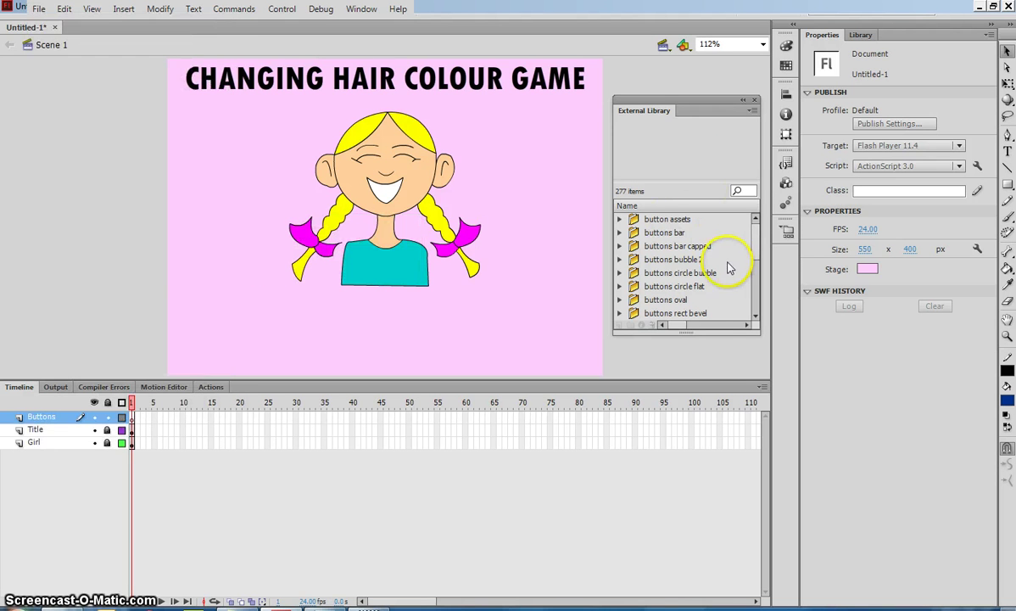
drag(717, 332, 722, 413)
right_click(670, 304)
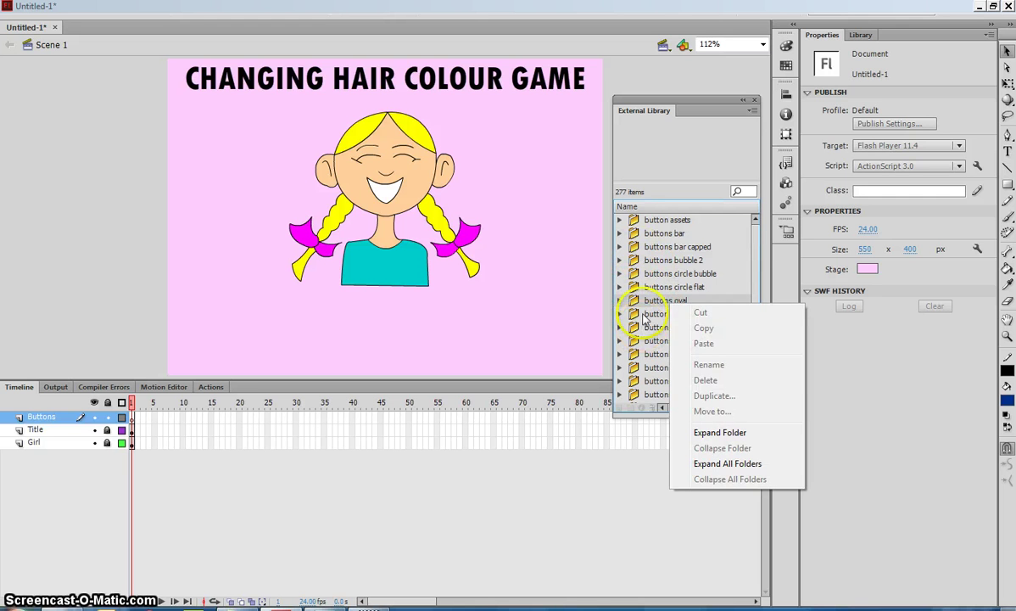
click(713, 464)
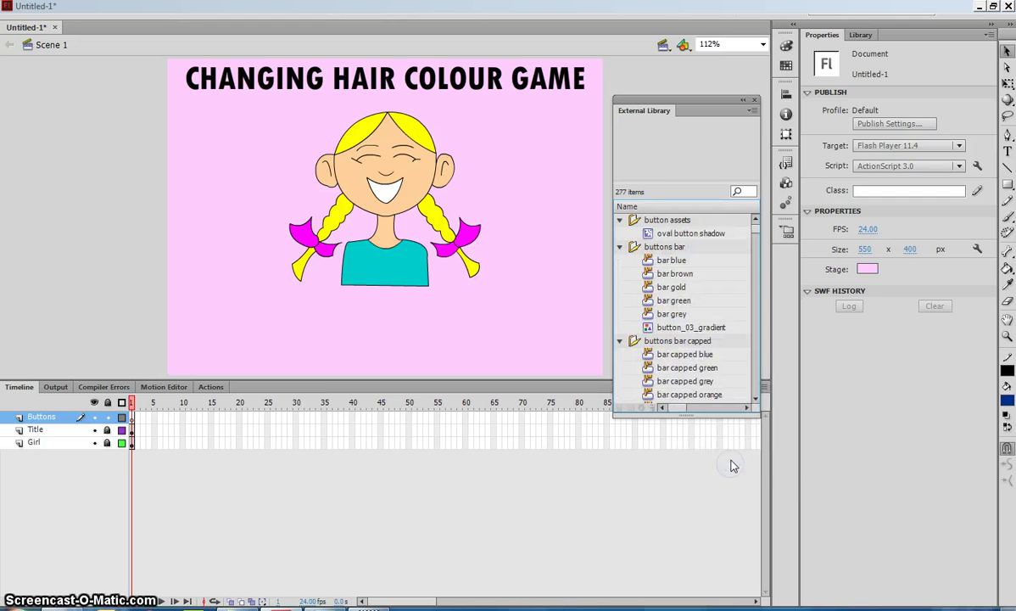
Preview bar, bubble glow, circle flat and rectangle buttons, then select the library search box
click(668, 275)
click(670, 368)
scroll(672, 348, down, 10)
click(674, 337)
click(672, 367)
scroll(675, 357, down, 5)
click(683, 368)
scroll(683, 367, down, 5)
click(678, 353)
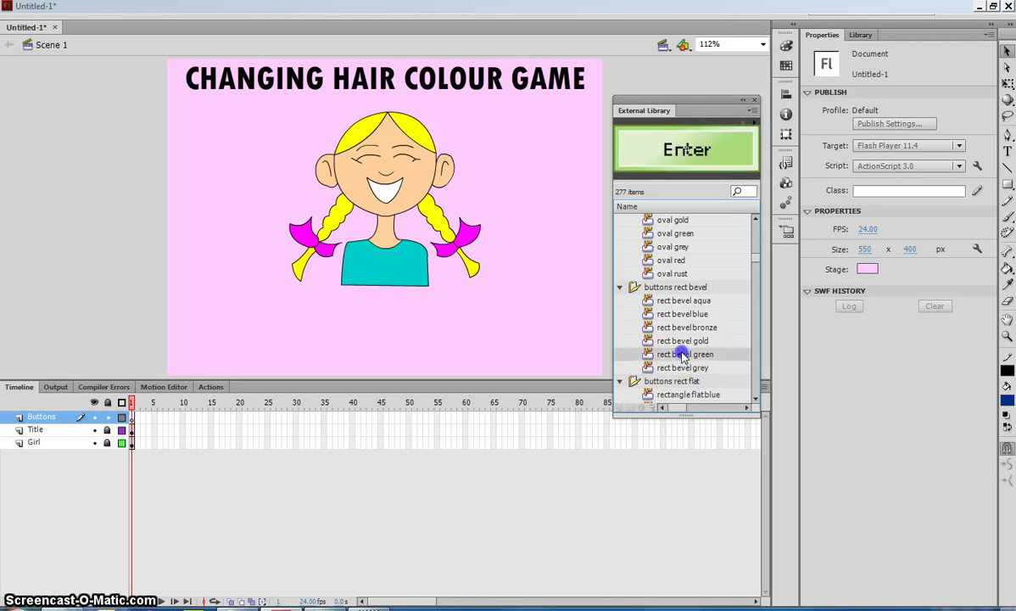
click(689, 395)
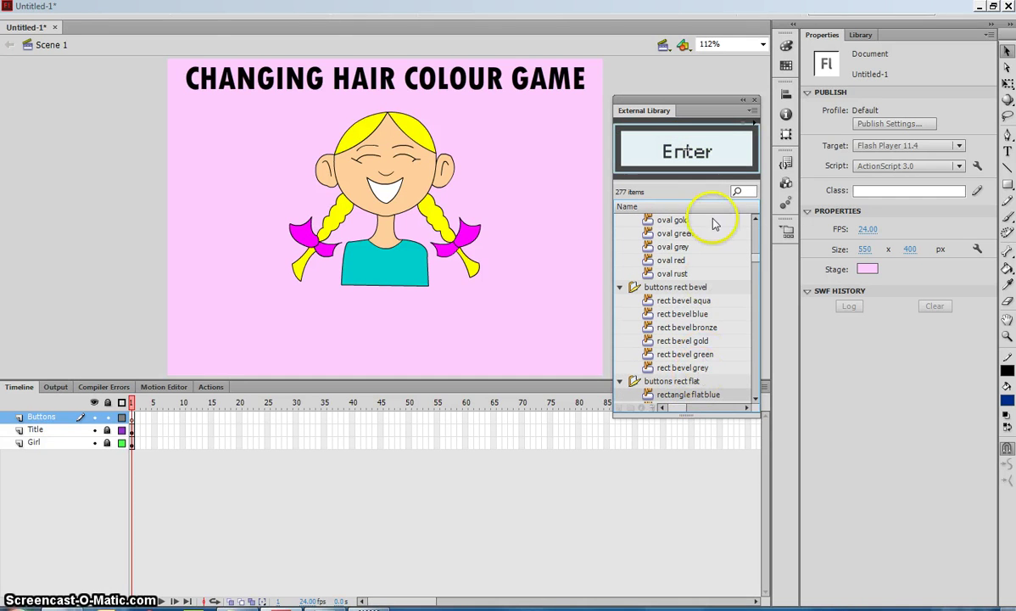
click(749, 191)
click(743, 193)
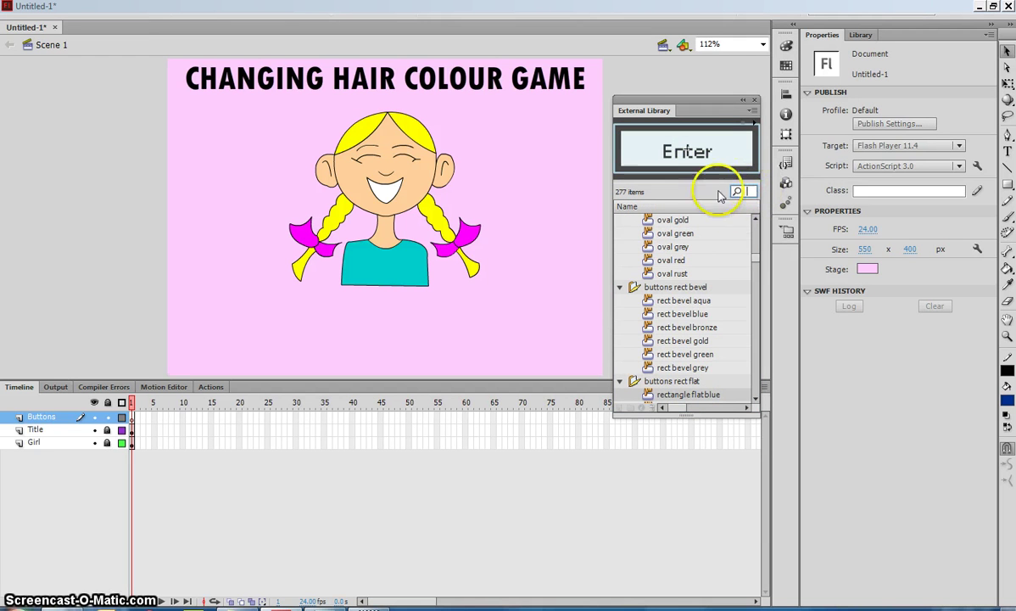
Search the library for 'arcade' and preview the blue, green, orange, red and yellow buttons
text(arcade)
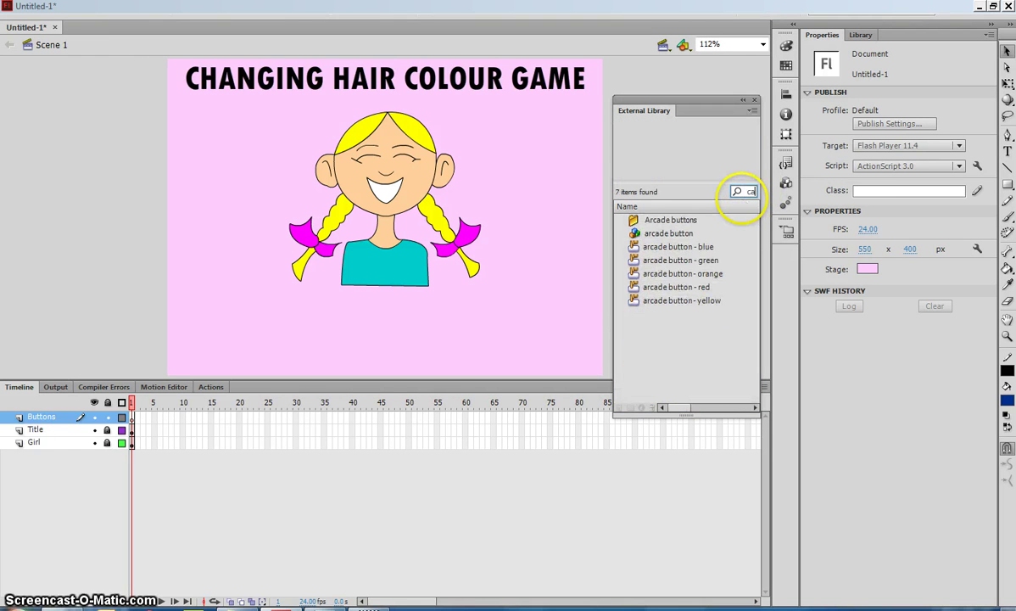
click(681, 247)
click(684, 261)
click(686, 273)
click(689, 286)
click(695, 300)
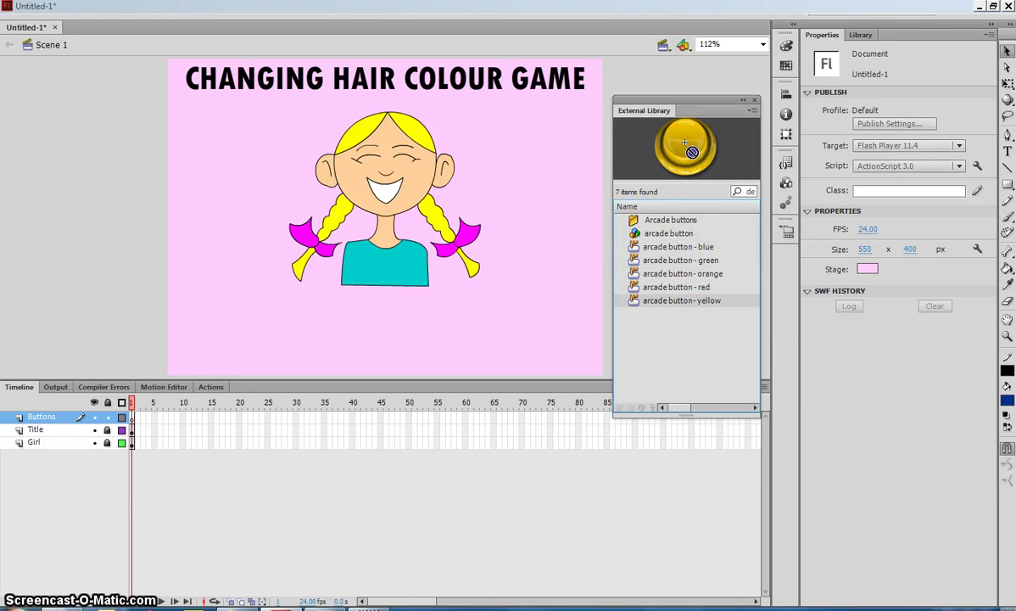
Place yellow, red and orange arcade buttons in a row, adding blue beside green
drag(604, 193, 216, 336)
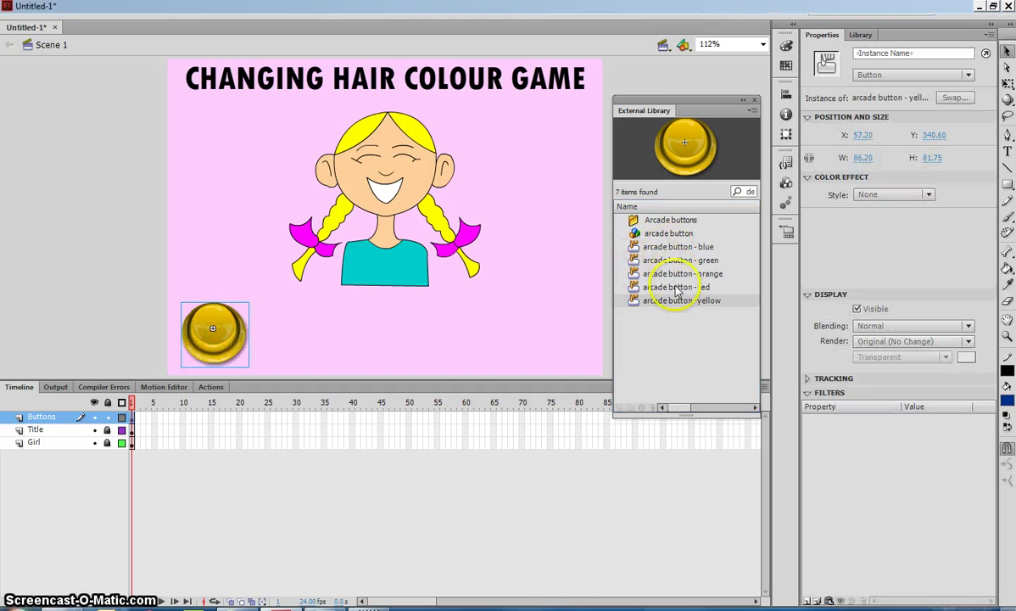
drag(677, 288, 384, 331)
drag(680, 260, 540, 331)
click(753, 100)
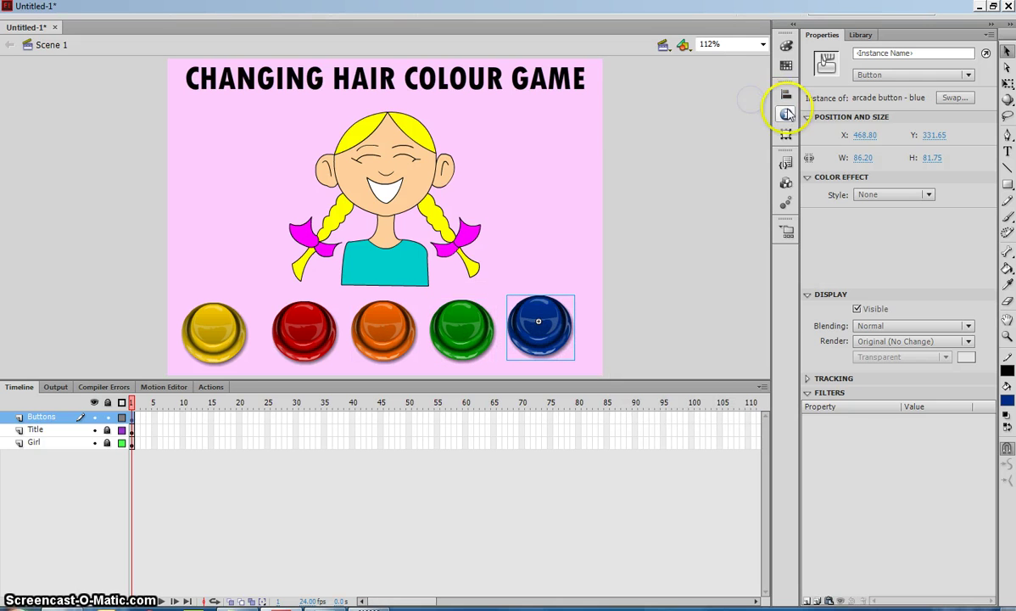
click(521, 329)
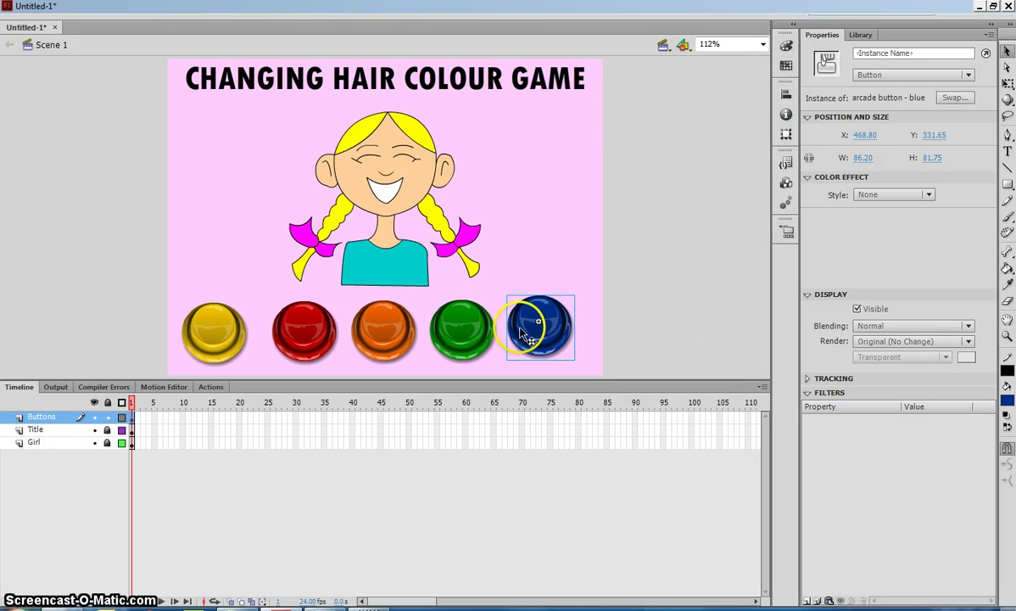
Align the five buttons by their bottom edges and space them evenly across the stage
click(643, 334)
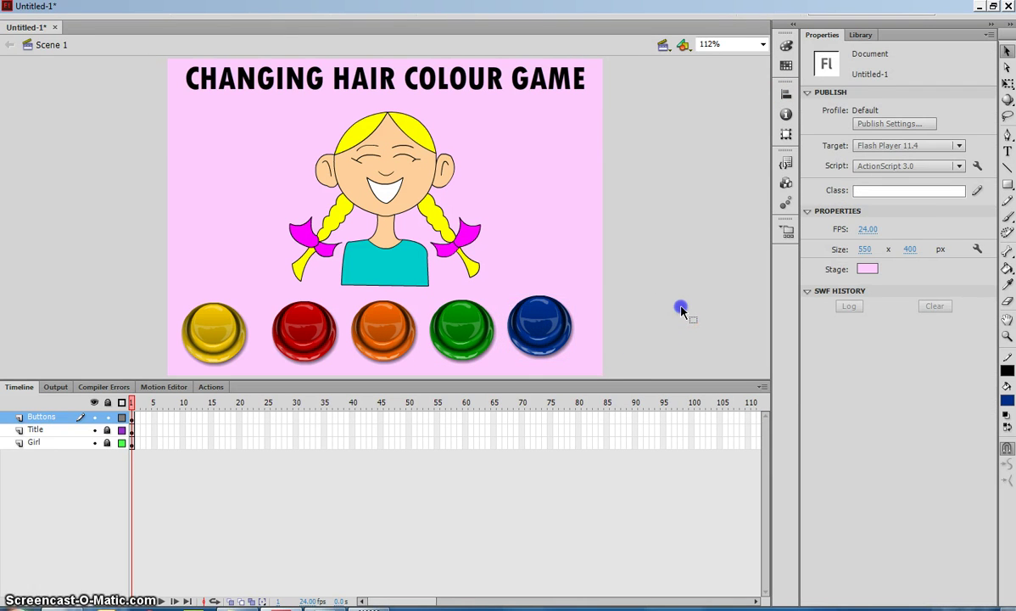
drag(681, 306, 201, 343)
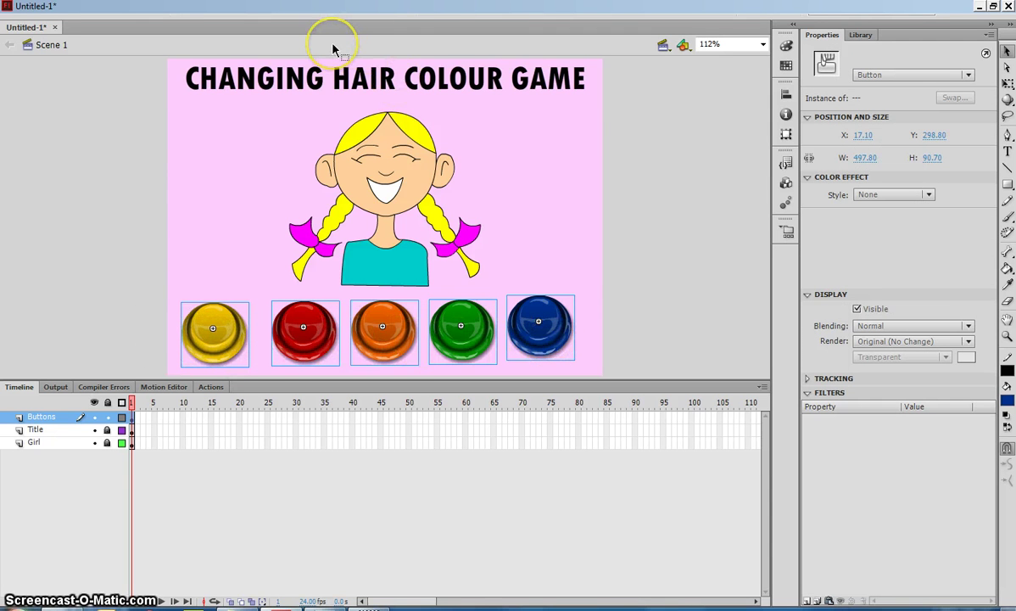
click(358, 11)
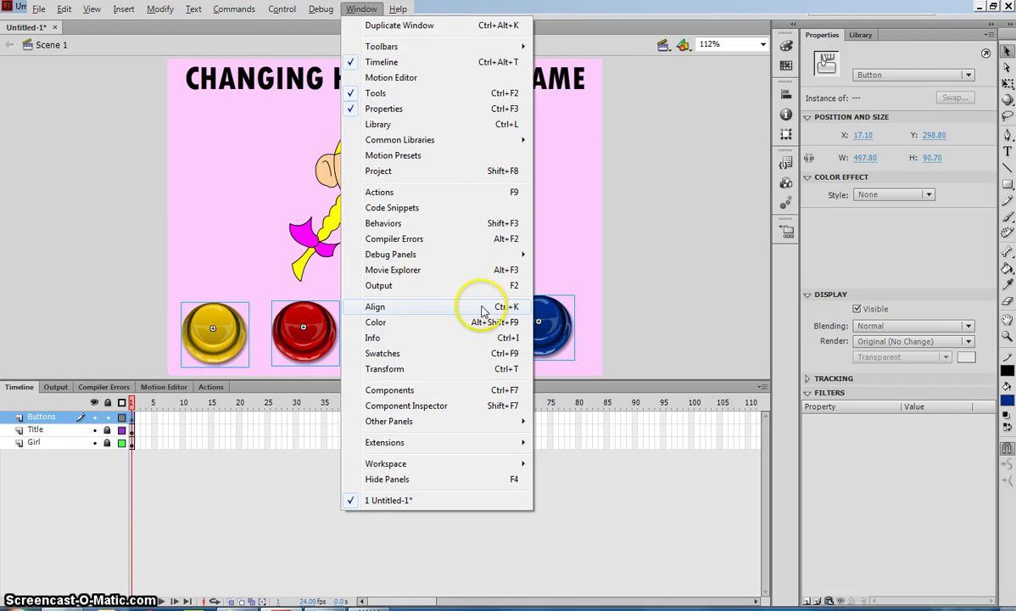
click(399, 307)
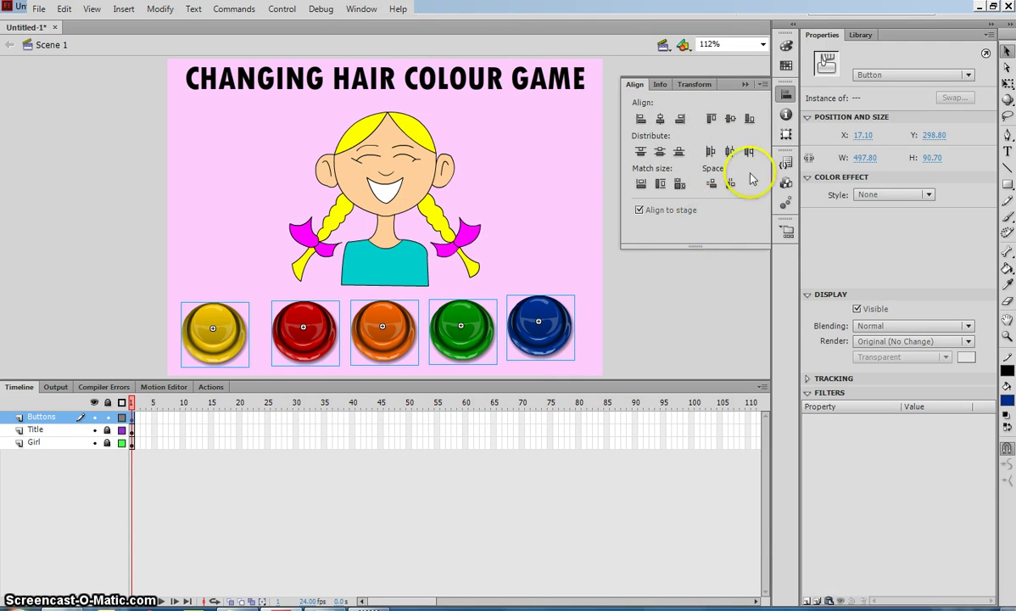
click(752, 122)
click(752, 120)
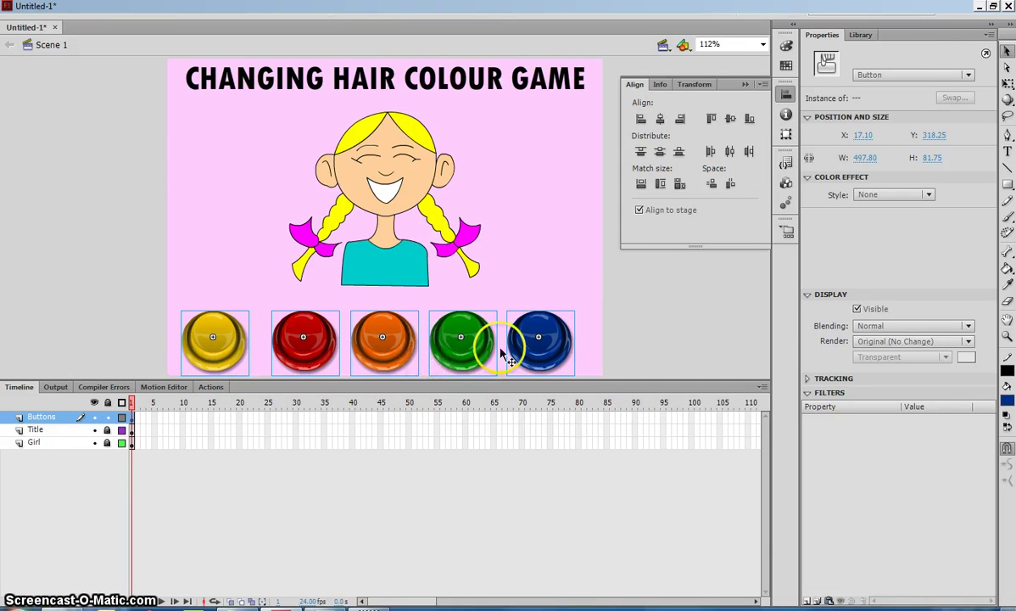
click(731, 152)
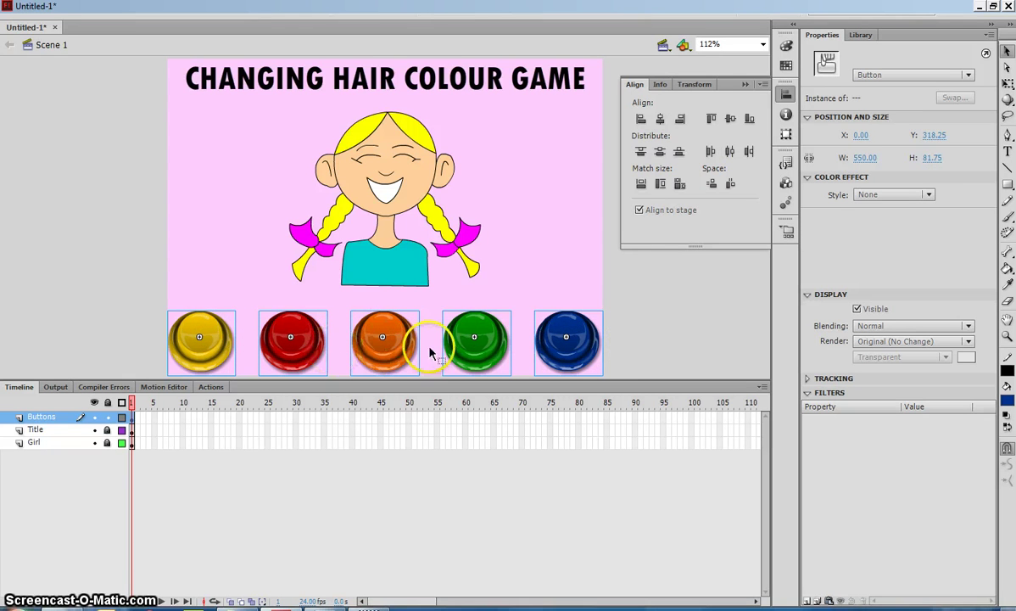
click(647, 332)
click(740, 186)
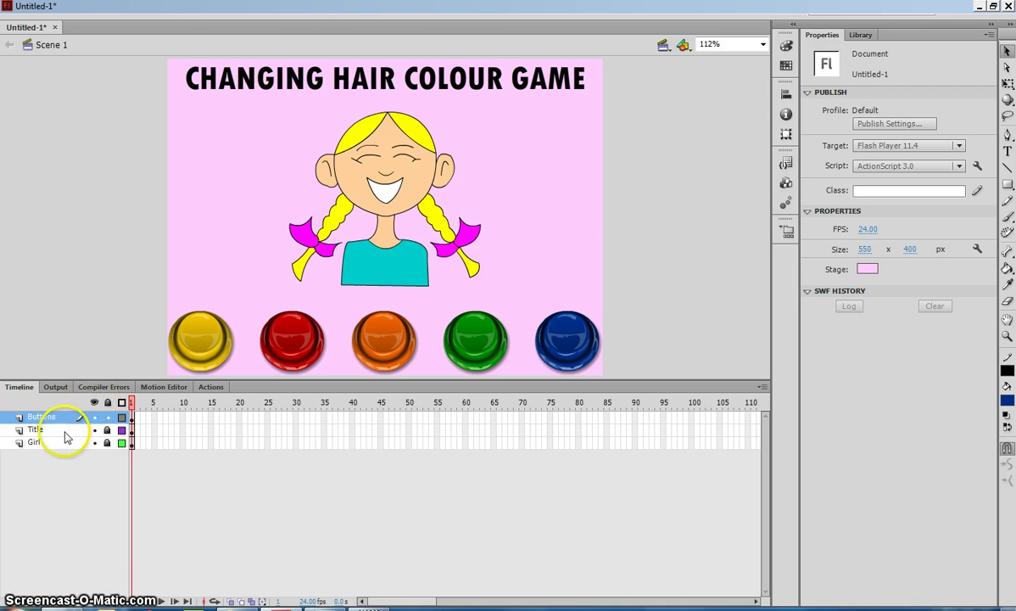
Insert keyframes at frame 5 on the Buttons and Title layers
click(155, 422)
key(F6)
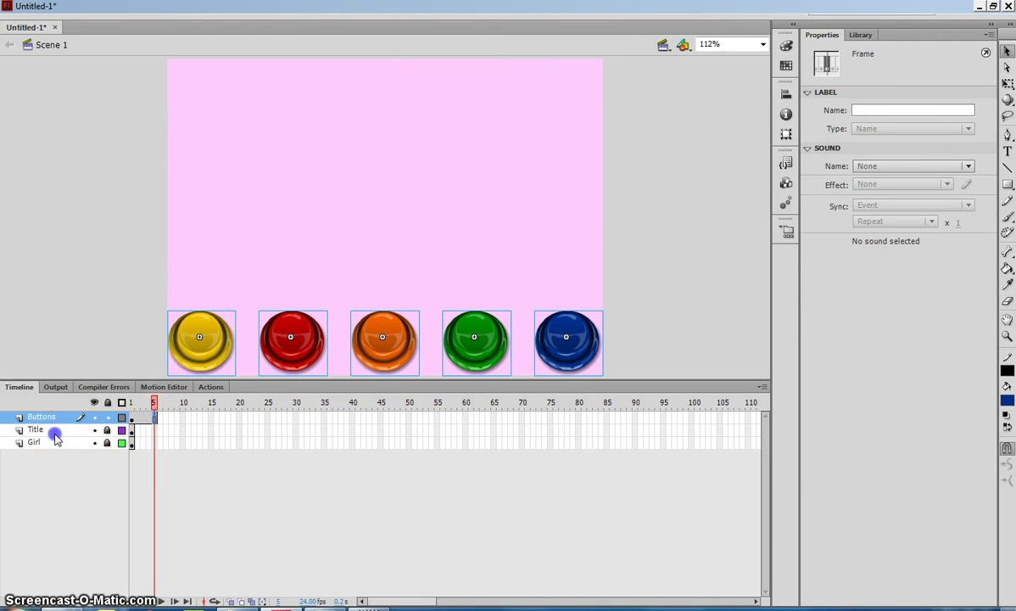
click(51, 429)
click(154, 430)
key(F6)
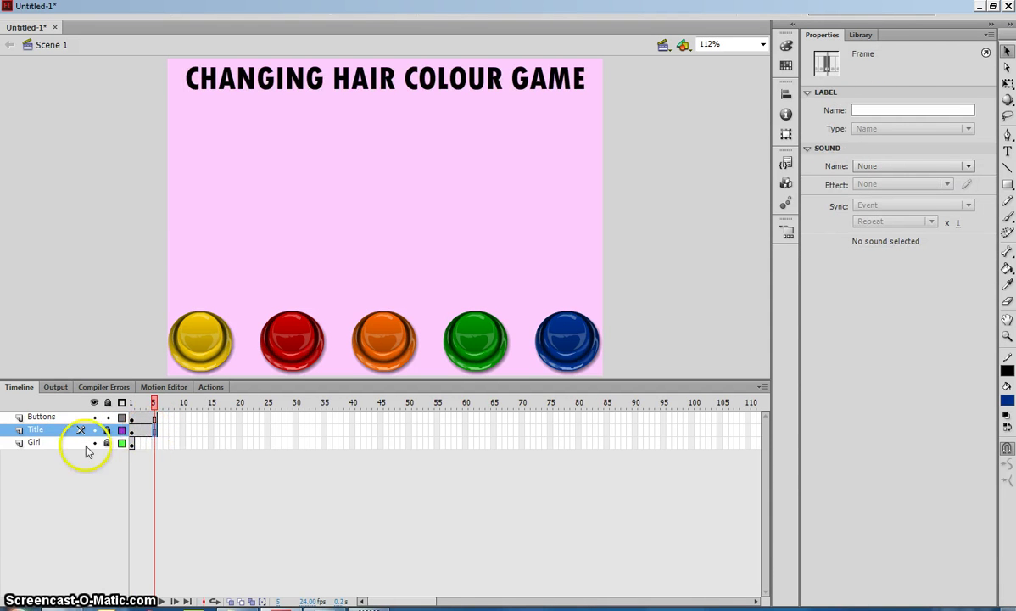
Copy frame 1 of the Girl layer
click(46, 442)
click(130, 446)
right_click(134, 450)
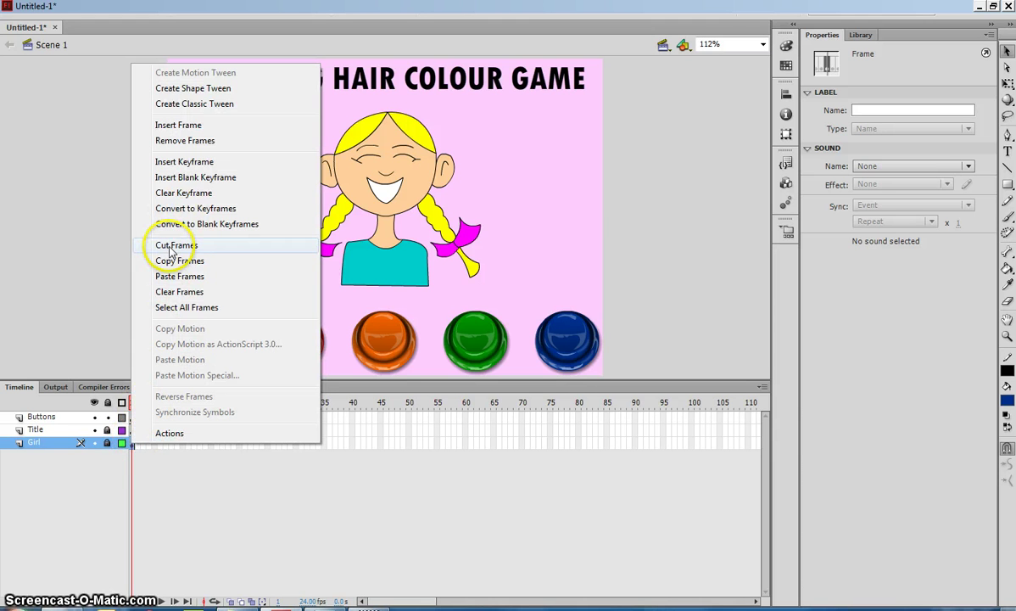
click(212, 269)
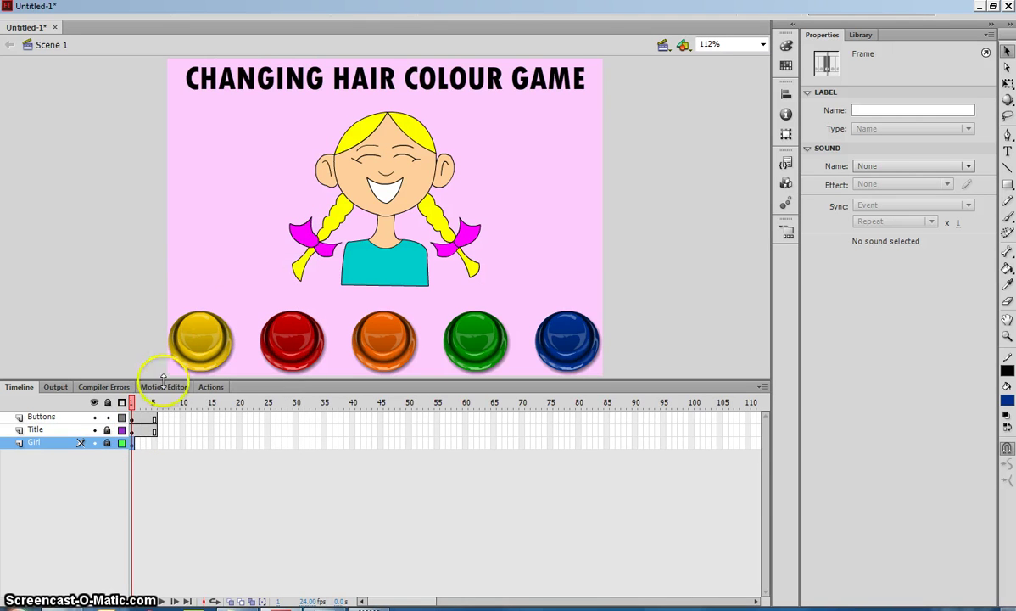
Paste the girl frame into frames 2, 3, 4 and 5 of the Girl layer
click(138, 444)
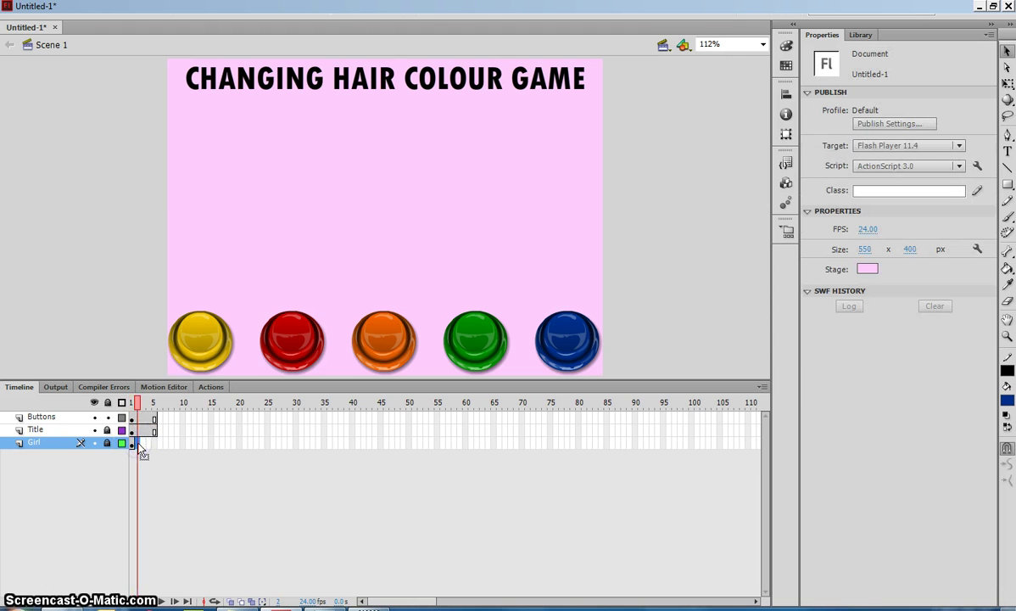
right_click(139, 443)
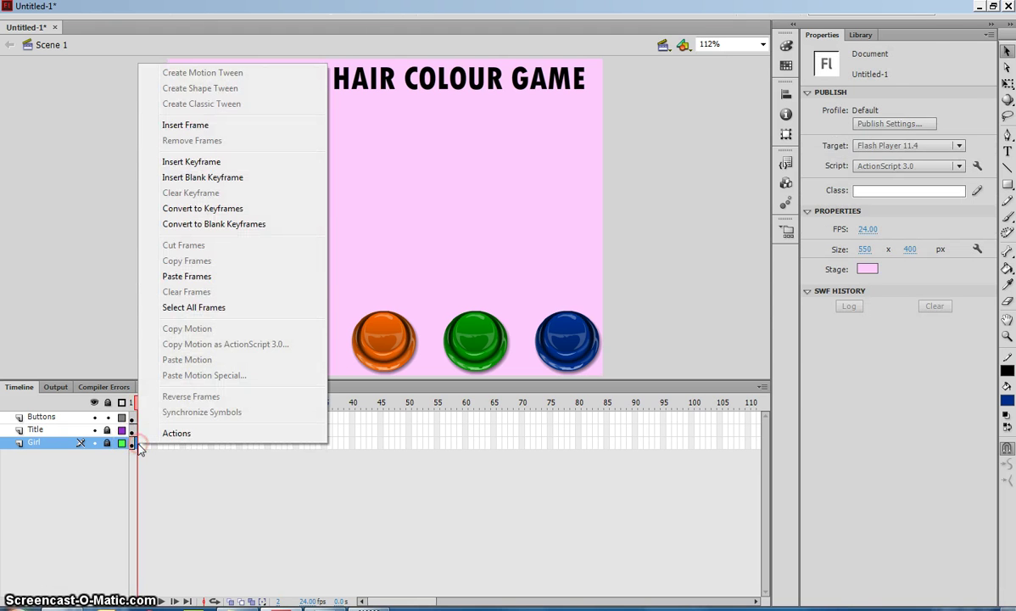
click(189, 277)
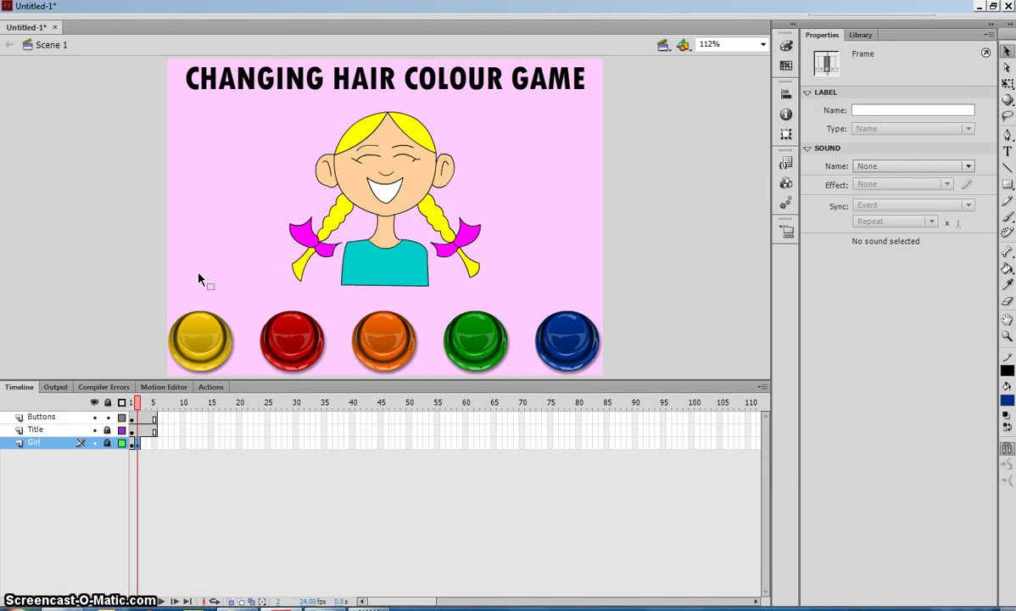
click(143, 444)
right_click(143, 444)
click(190, 277)
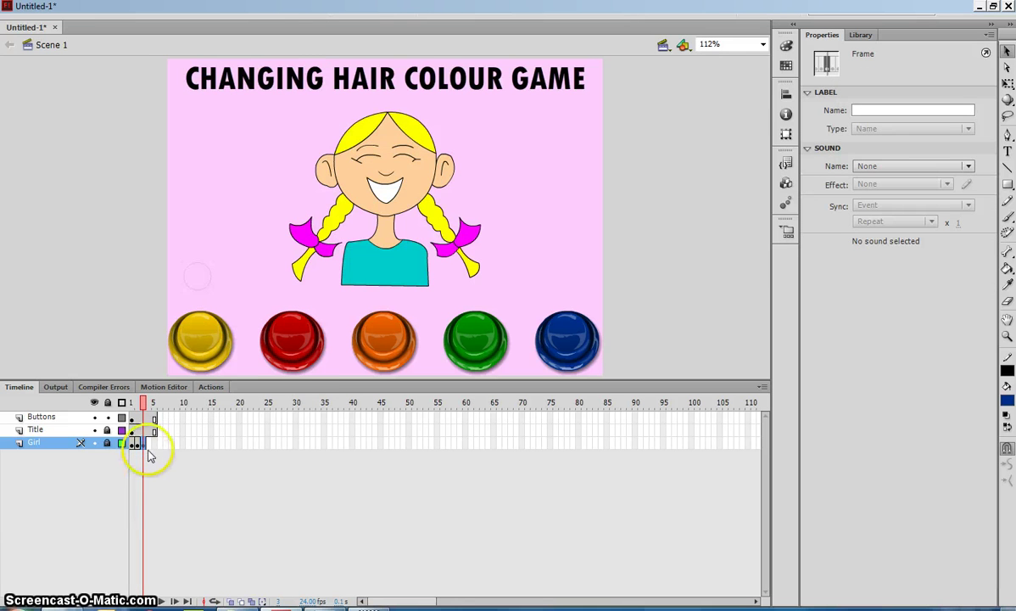
click(148, 444)
right_click(149, 443)
click(188, 279)
click(153, 444)
right_click(154, 446)
click(183, 277)
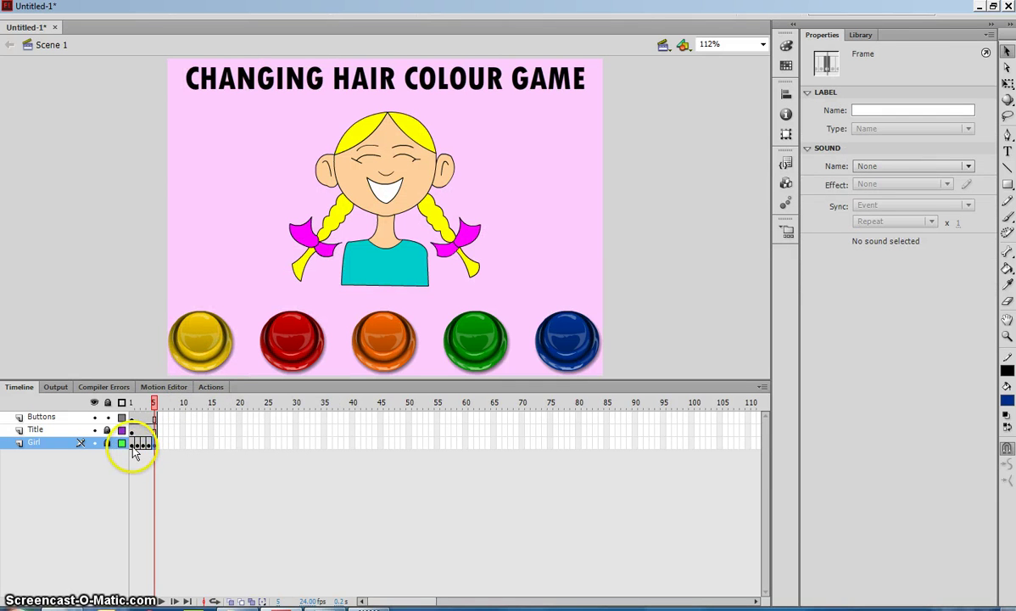
Turn the Girl layer's later frames into keyframes and go to frame 2
click(137, 444)
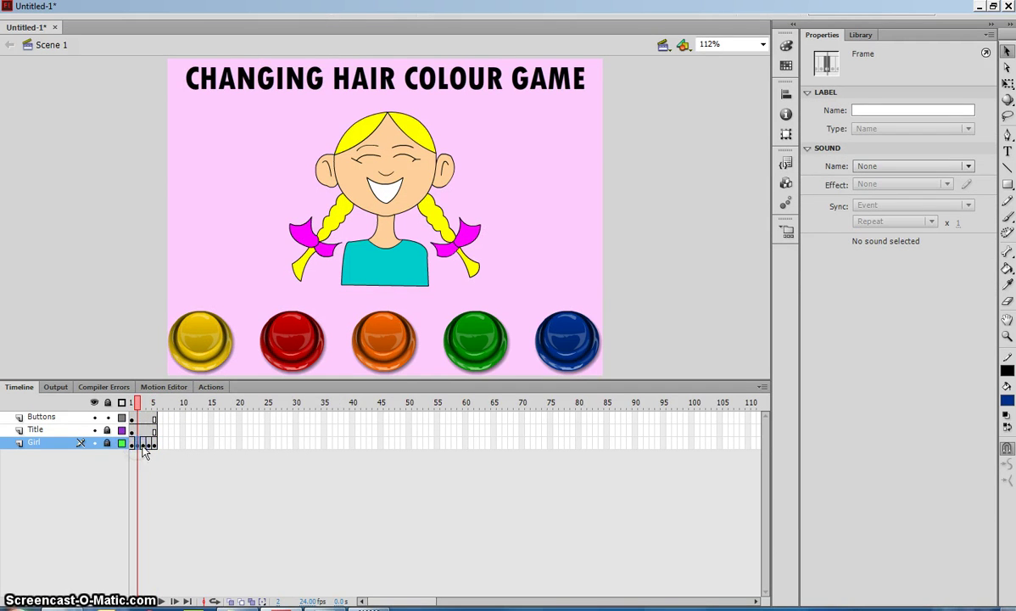
key(F6)
click(149, 446)
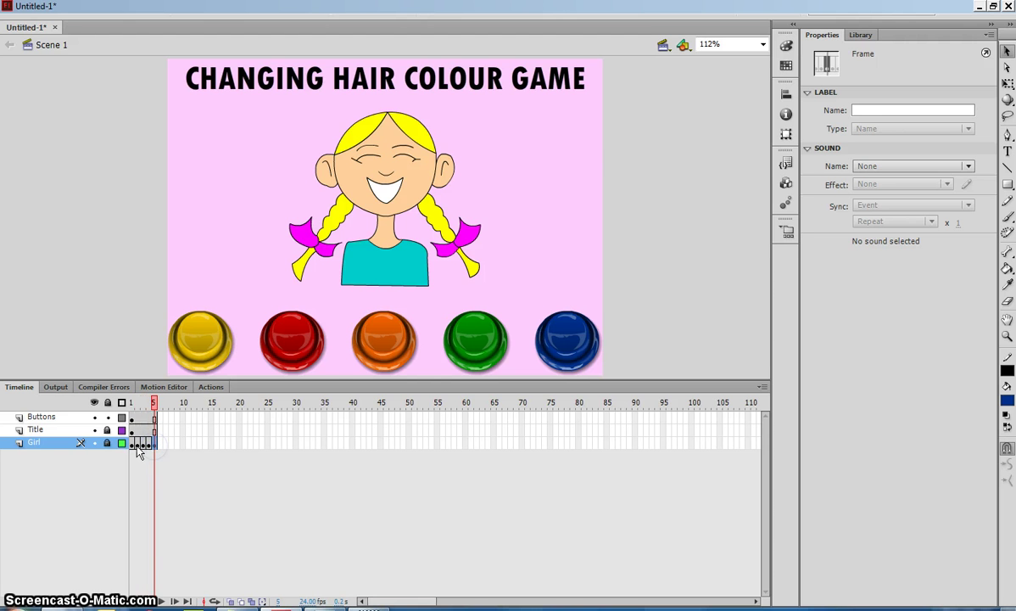
click(132, 445)
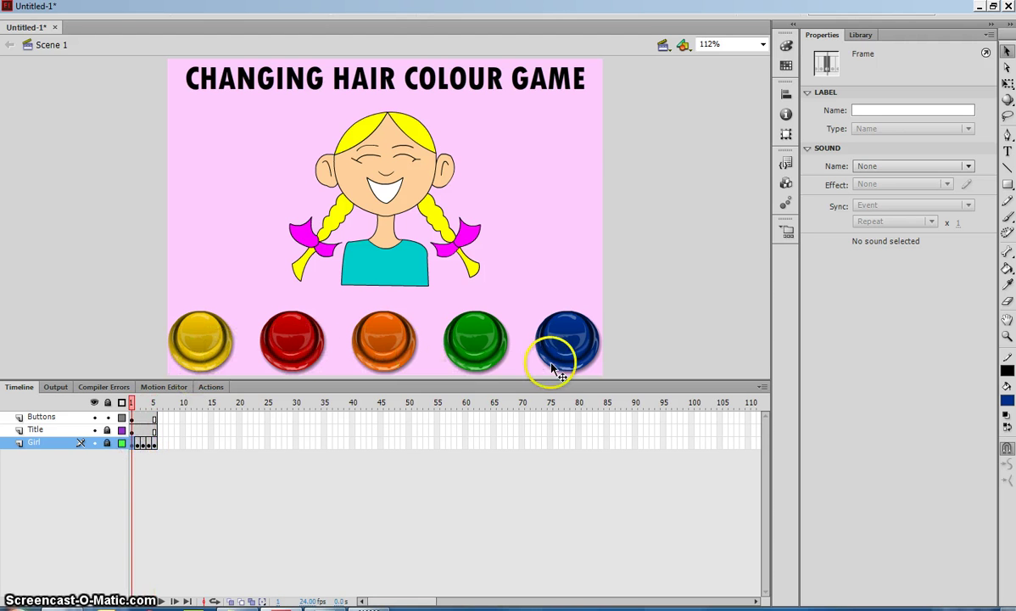
mouse_move(136, 443)
mouse_down()
mouse_move(157, 447)
mouse_move(138, 446)
mouse_up()
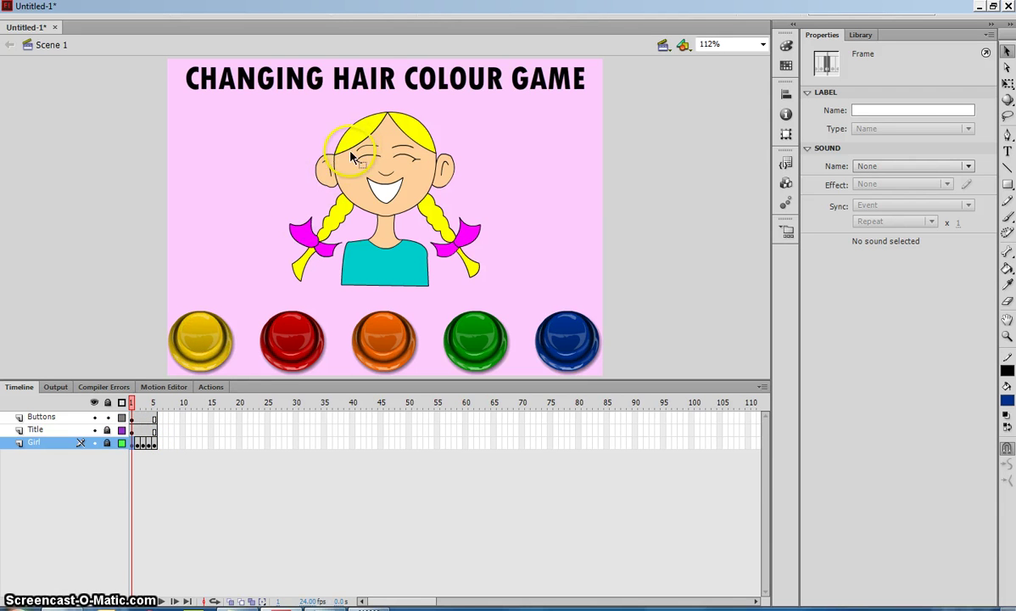
click(139, 445)
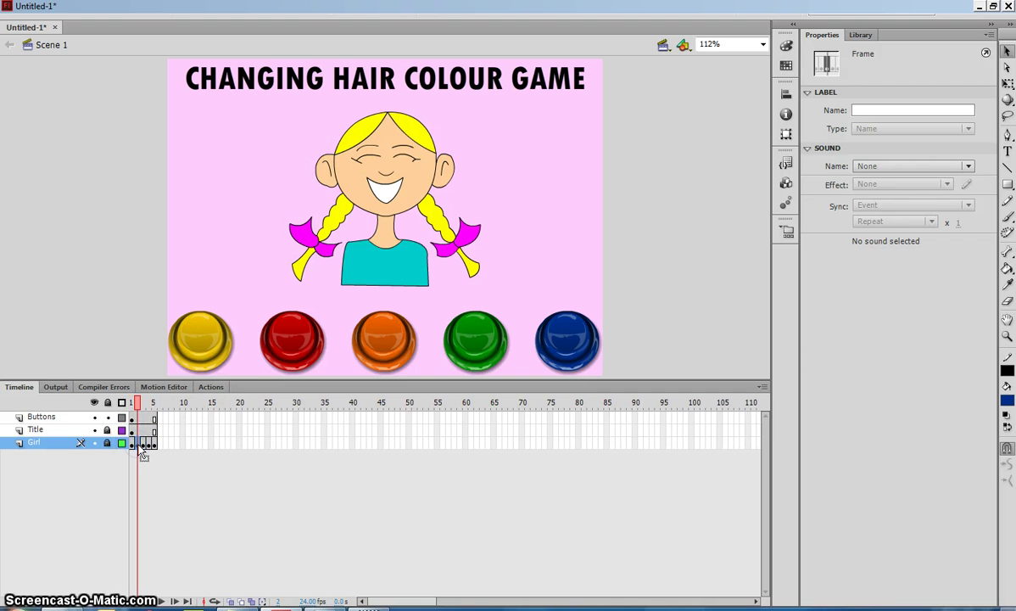
click(115, 447)
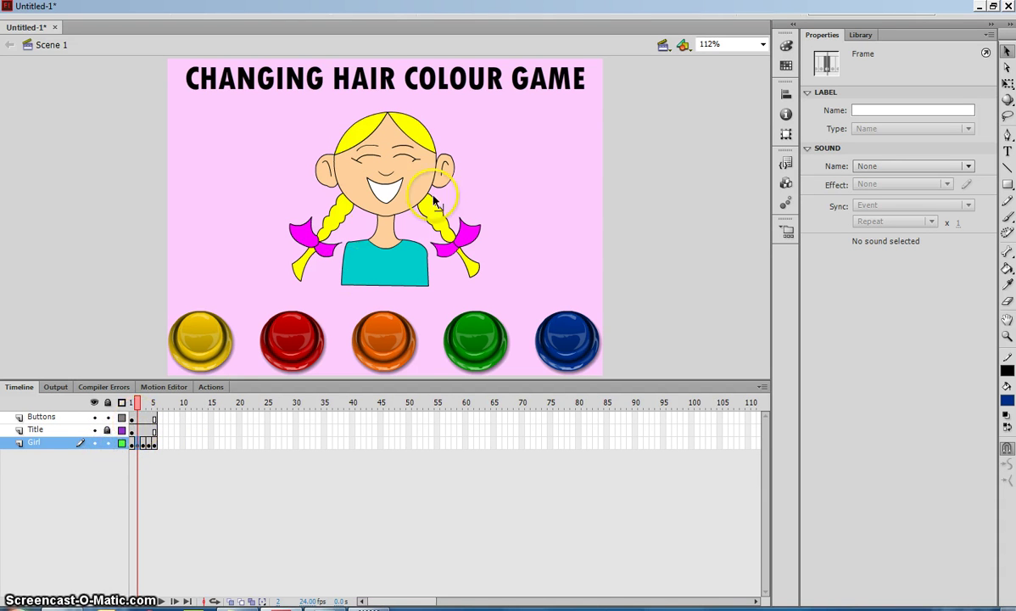
Select all the hair and braid shapes in frame 2 and fill them red
click(301, 272)
shift+click(337, 222)
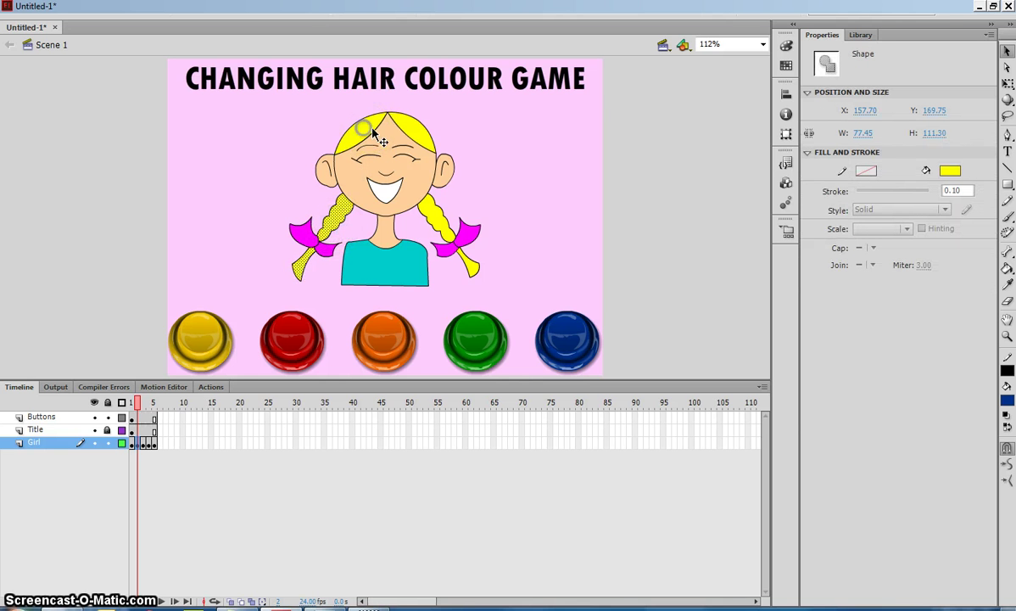
shift+click(404, 133)
shift+click(430, 212)
shift+click(470, 268)
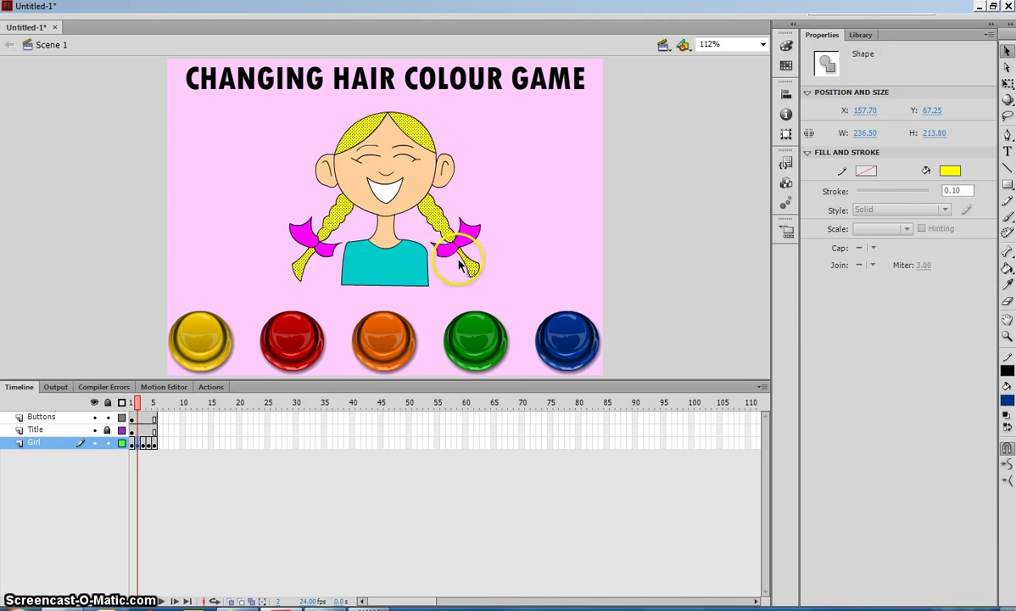
click(950, 171)
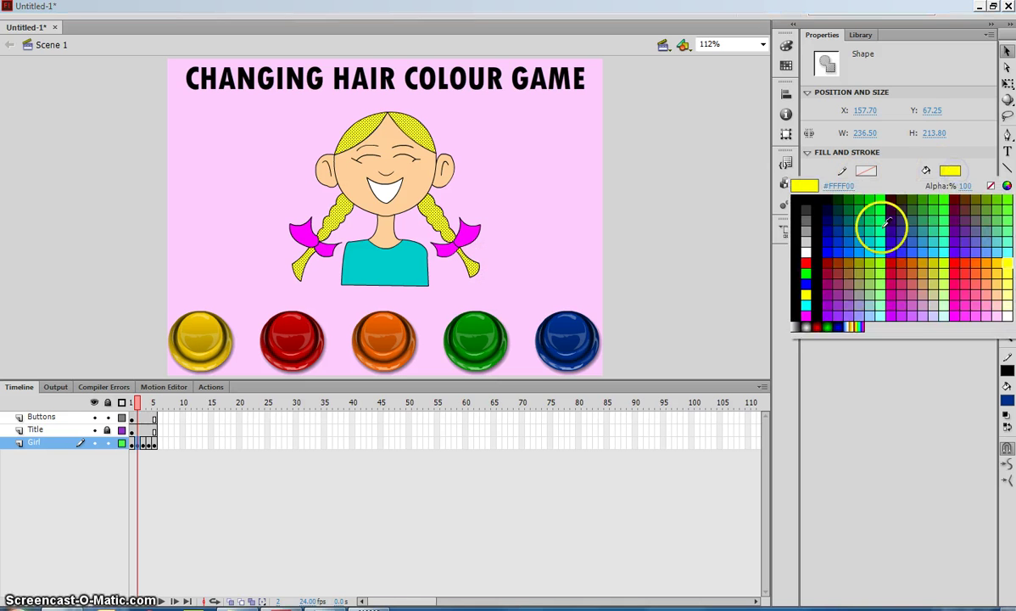
click(807, 263)
click(123, 259)
On frame 3, select every hair and braid shape and fill it orange
click(144, 444)
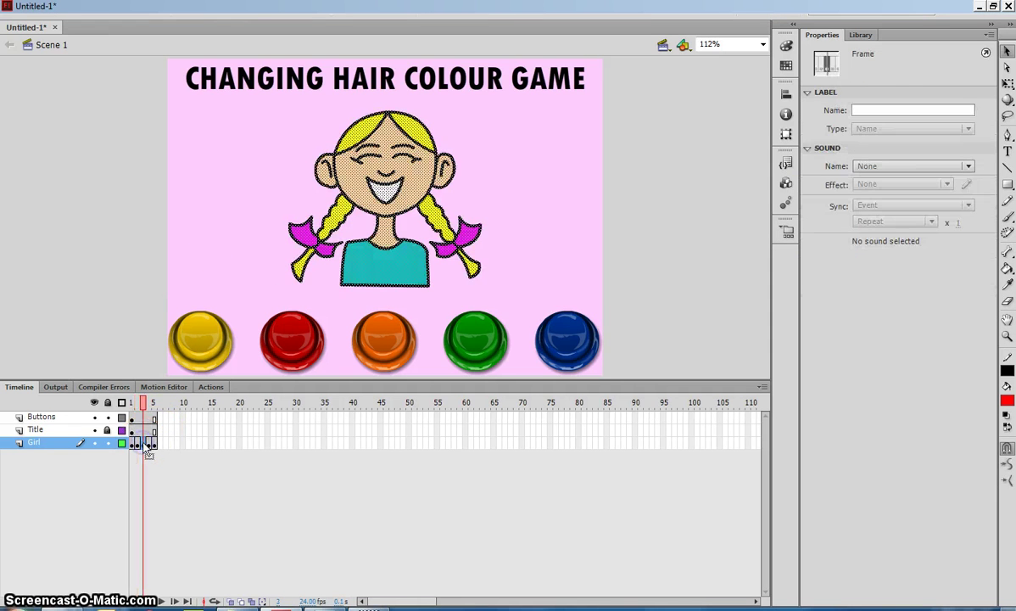
click(100, 331)
click(267, 285)
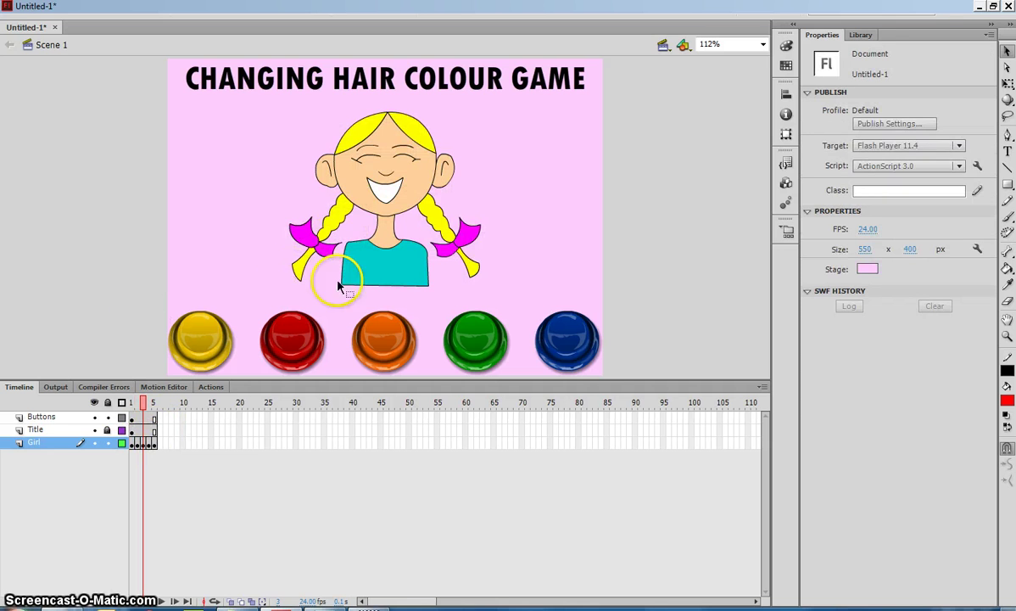
click(335, 216)
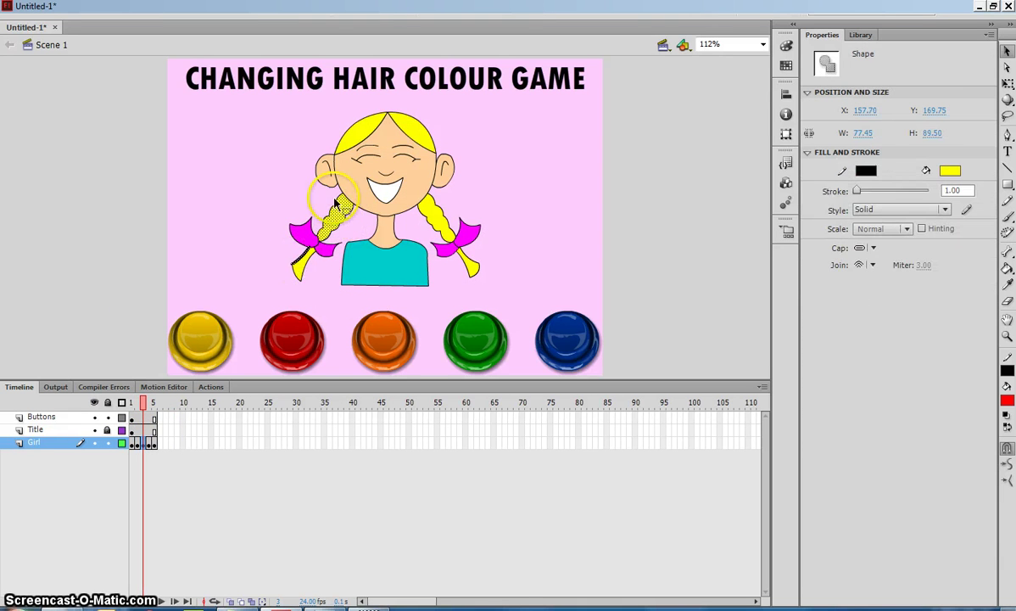
shift+click(301, 269)
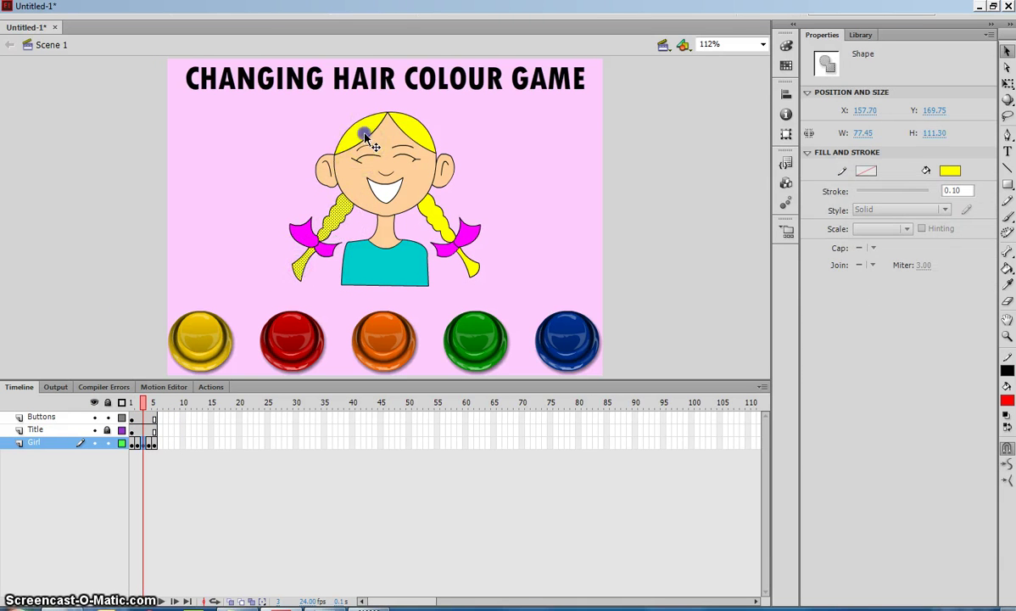
shift+click(351, 129)
shift+click(419, 125)
shift+click(442, 206)
shift+click(466, 265)
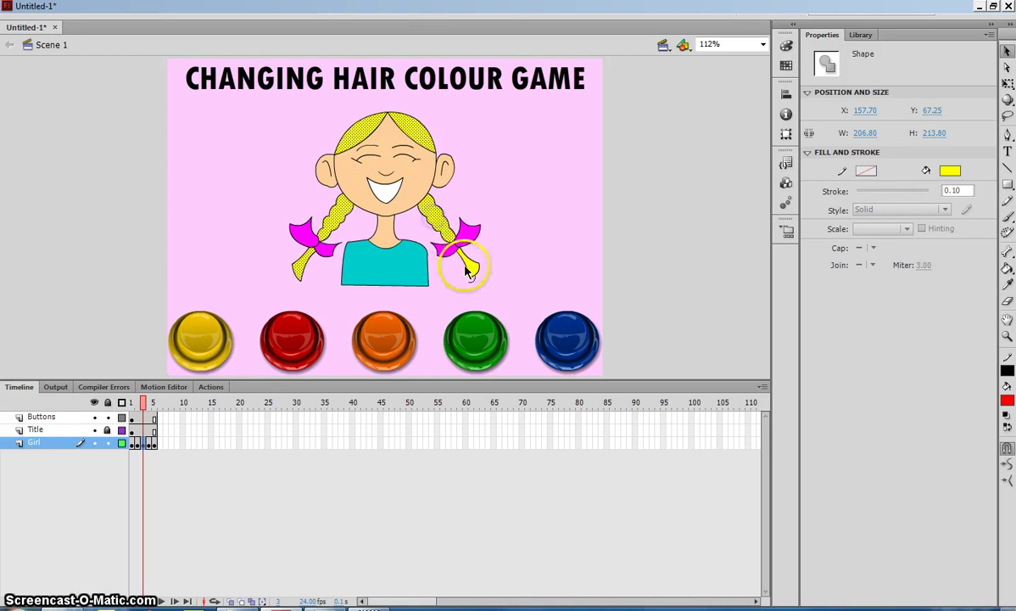
click(948, 170)
click(994, 255)
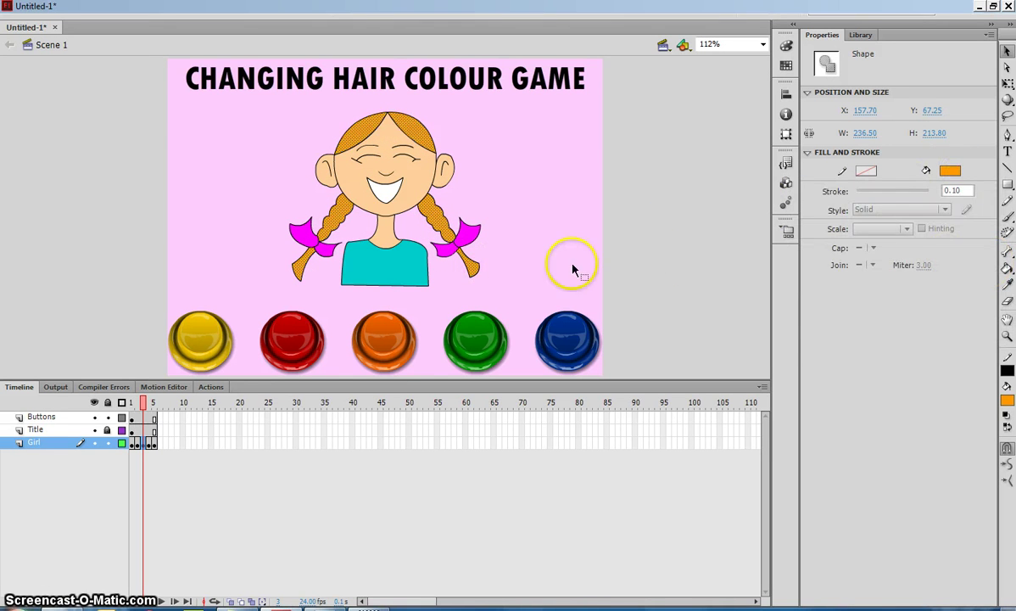
click(674, 220)
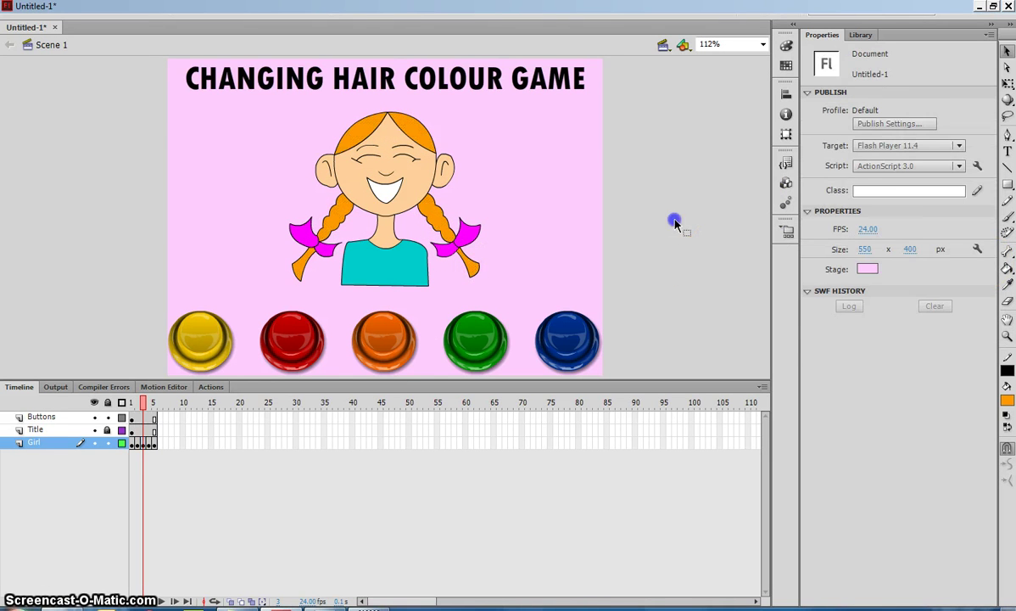
Review frames 1, 2 and 3 to confirm yellow, red and orange hair
click(132, 443)
click(104, 290)
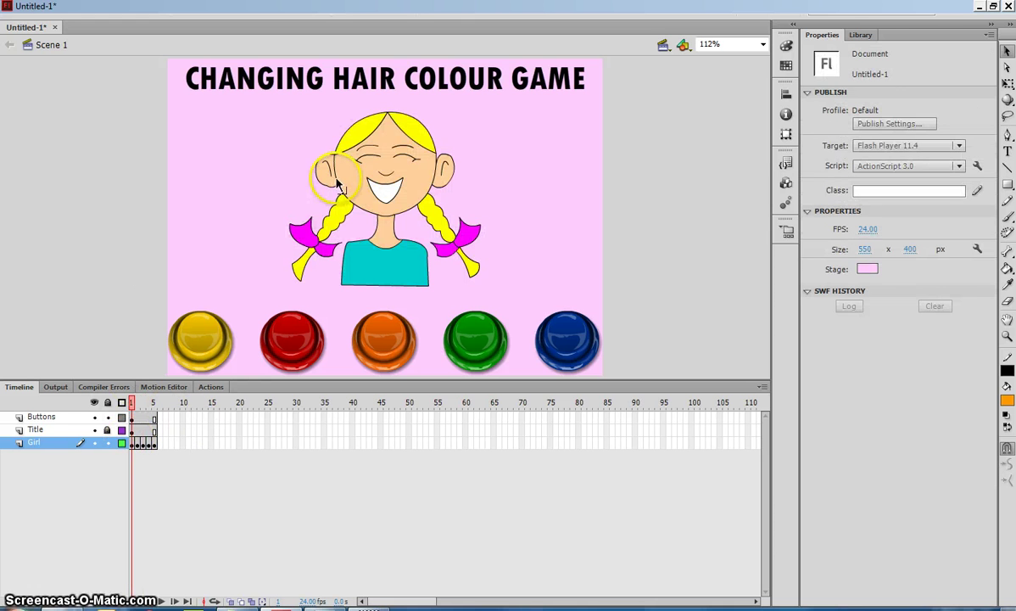
click(138, 444)
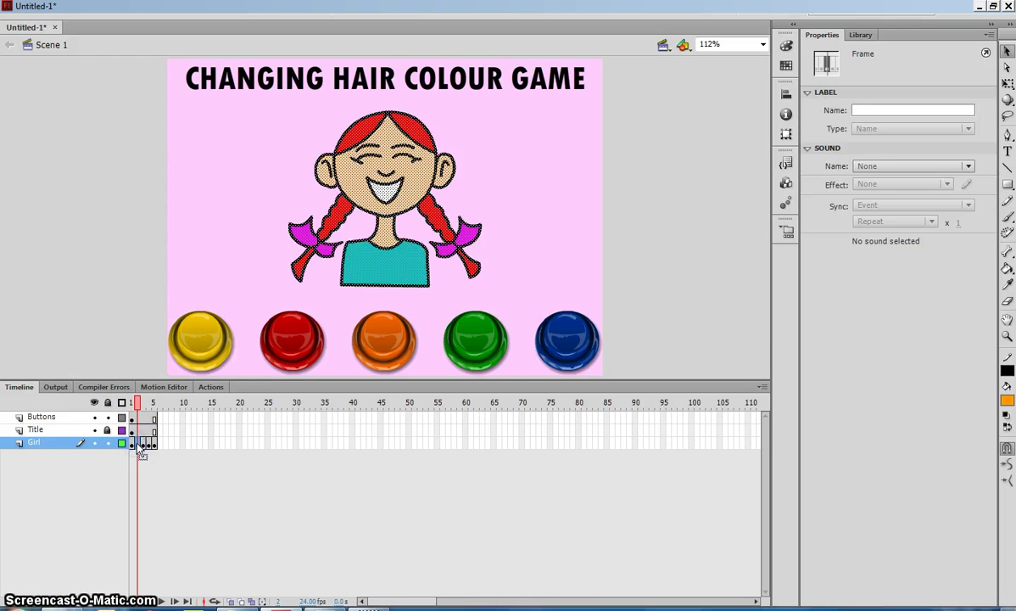
click(91, 255)
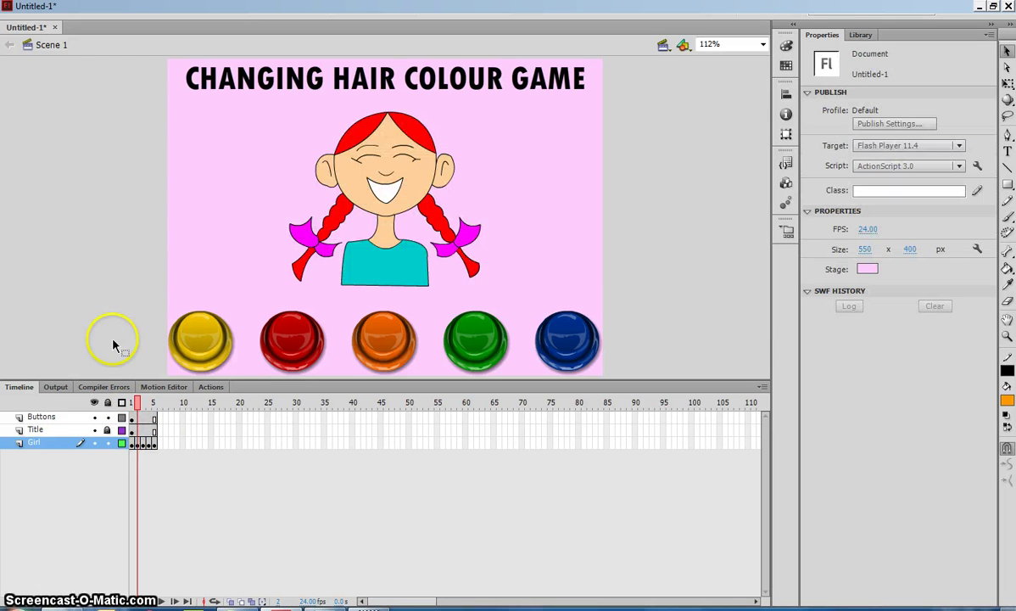
click(144, 443)
click(121, 274)
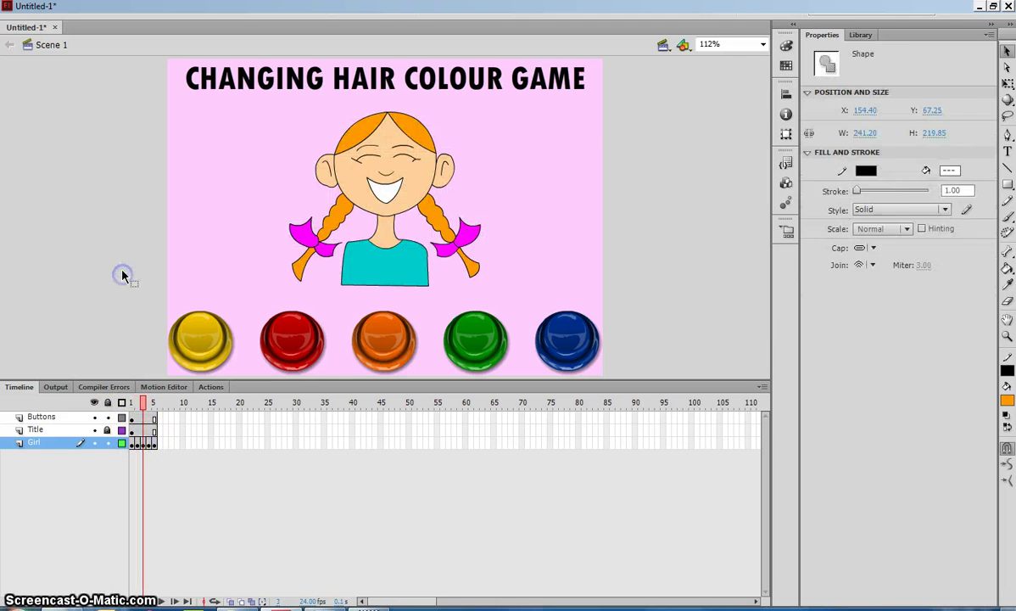
On frame 4, select all hair and braid shapes and fill them green
click(150, 444)
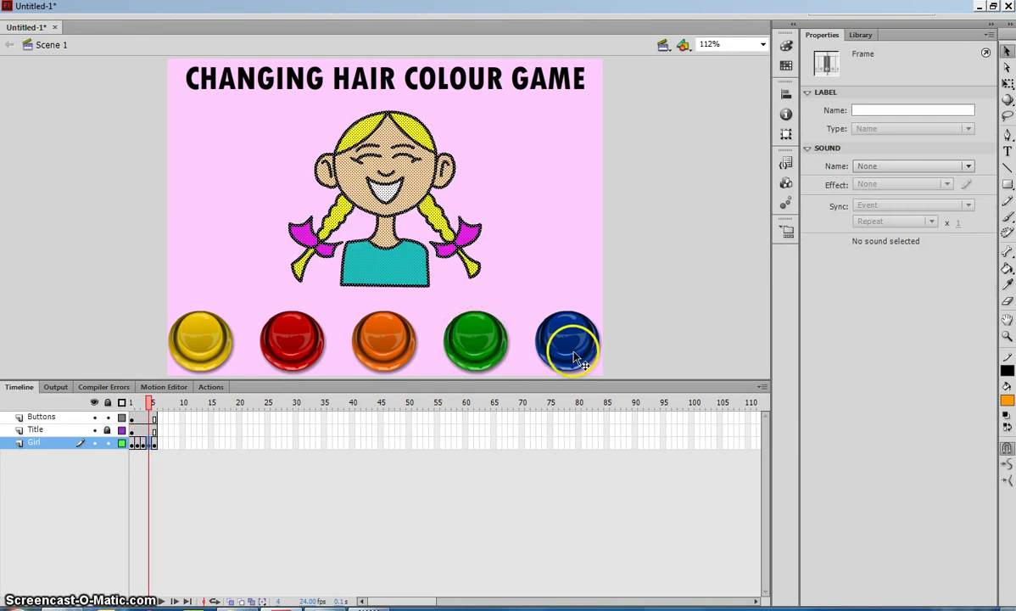
click(671, 283)
click(297, 257)
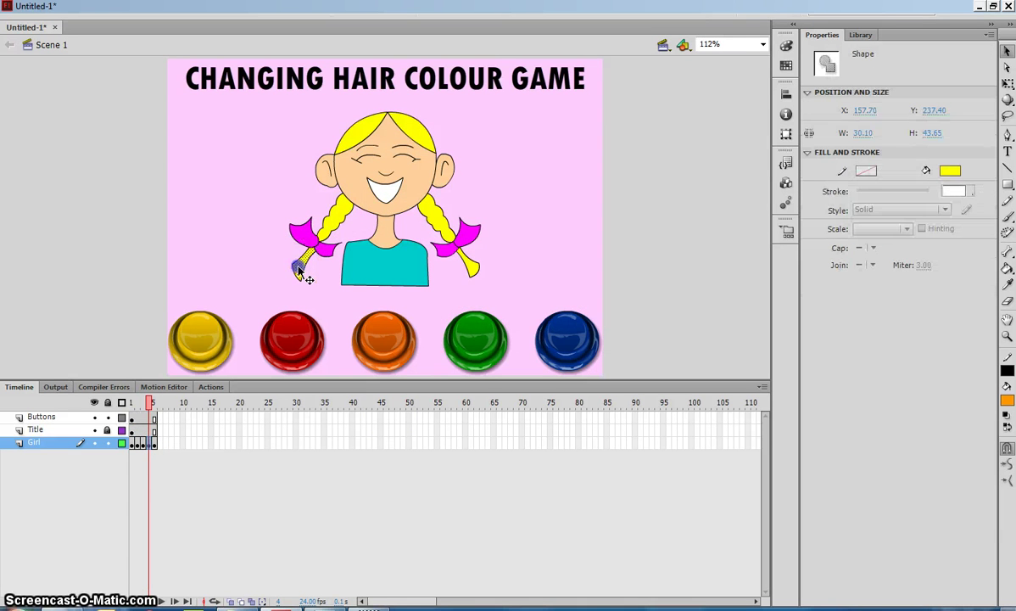
shift+click(339, 123)
shift+click(441, 233)
shift+click(469, 264)
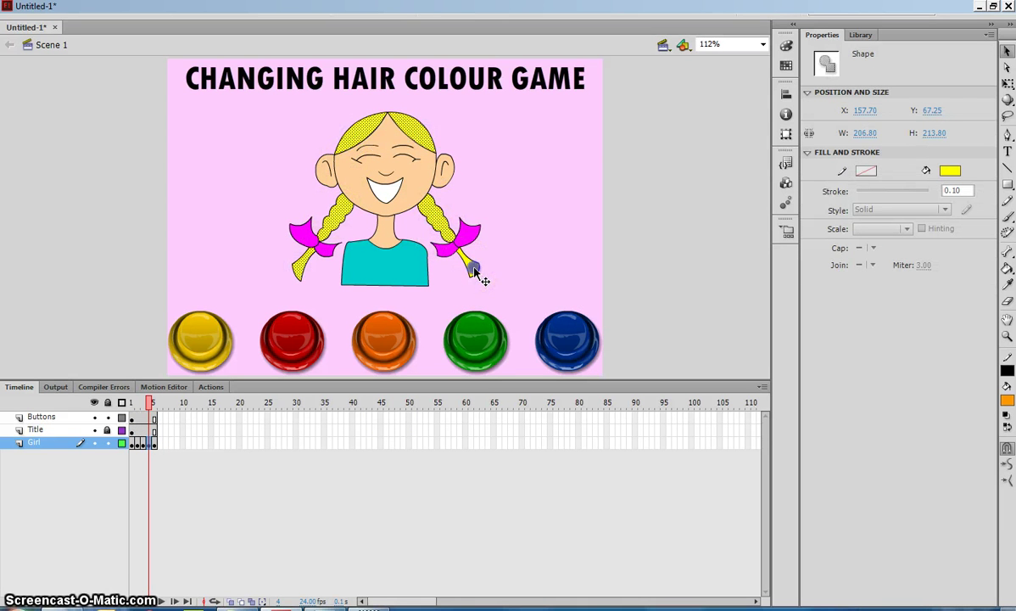
click(952, 171)
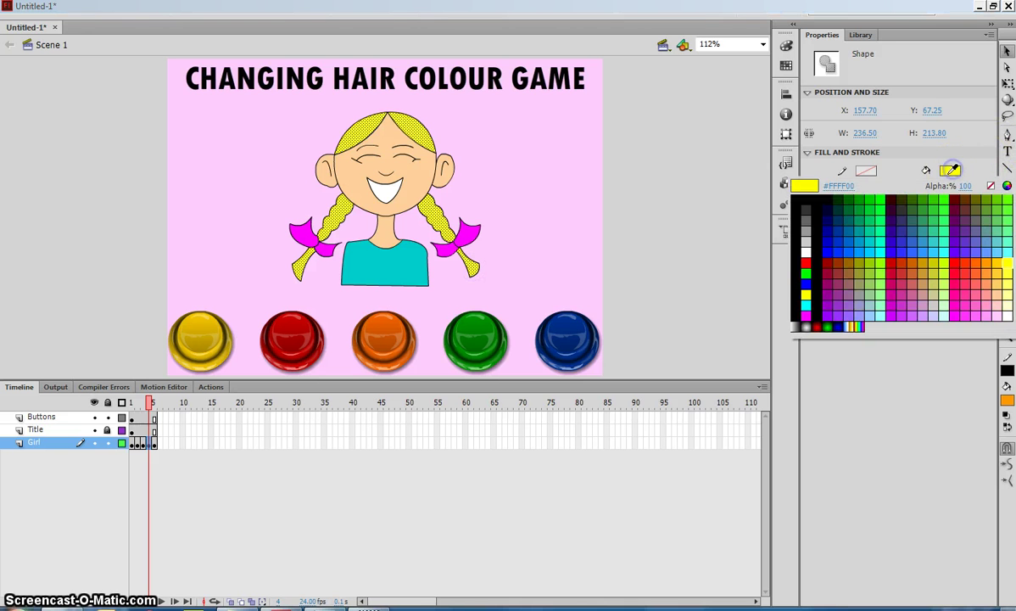
click(865, 200)
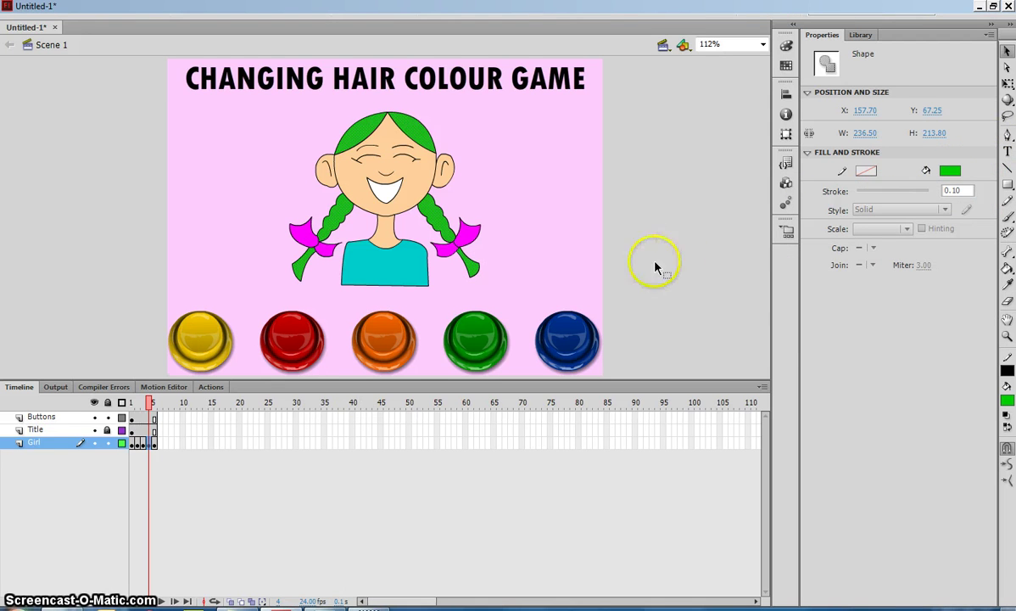
On frame 5, select all hair and braid shapes and fill them blue
click(155, 443)
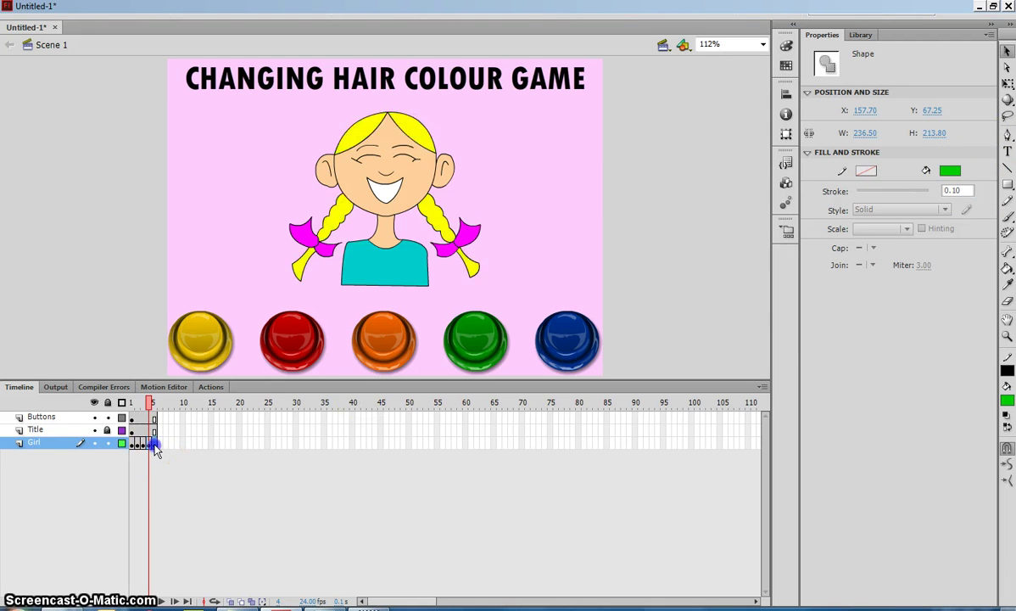
click(132, 299)
click(299, 255)
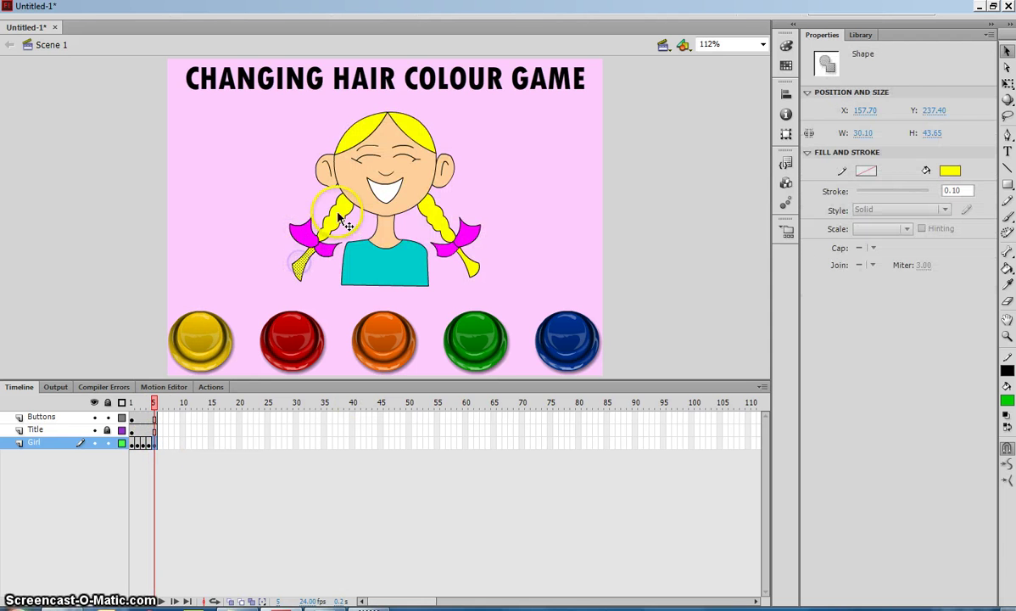
shift+click(367, 136)
shift+click(456, 246)
shift+click(471, 265)
click(949, 170)
click(806, 284)
click(668, 220)
Step back from frame 5 to frame 1, checking each hair colour
click(153, 444)
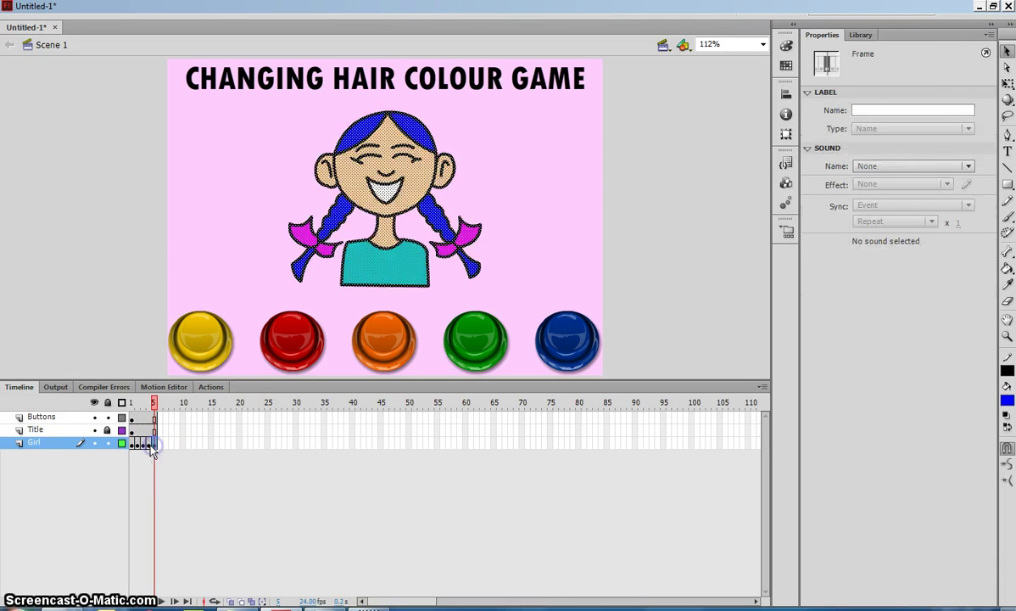
click(148, 446)
click(141, 448)
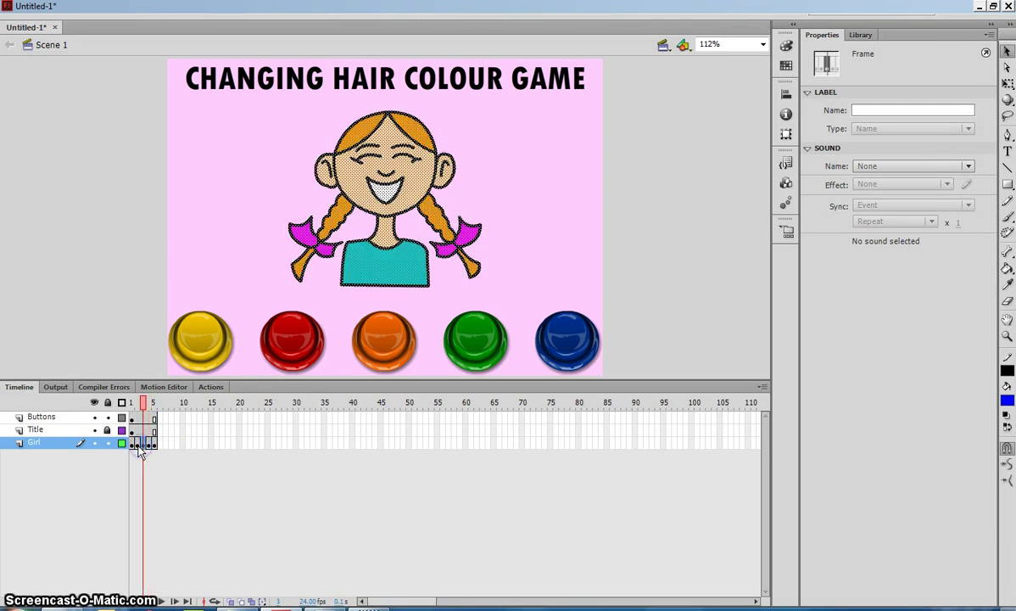
click(138, 447)
click(131, 444)
Deselect the drawing and briefly view the empty Actions panel via F9
click(103, 317)
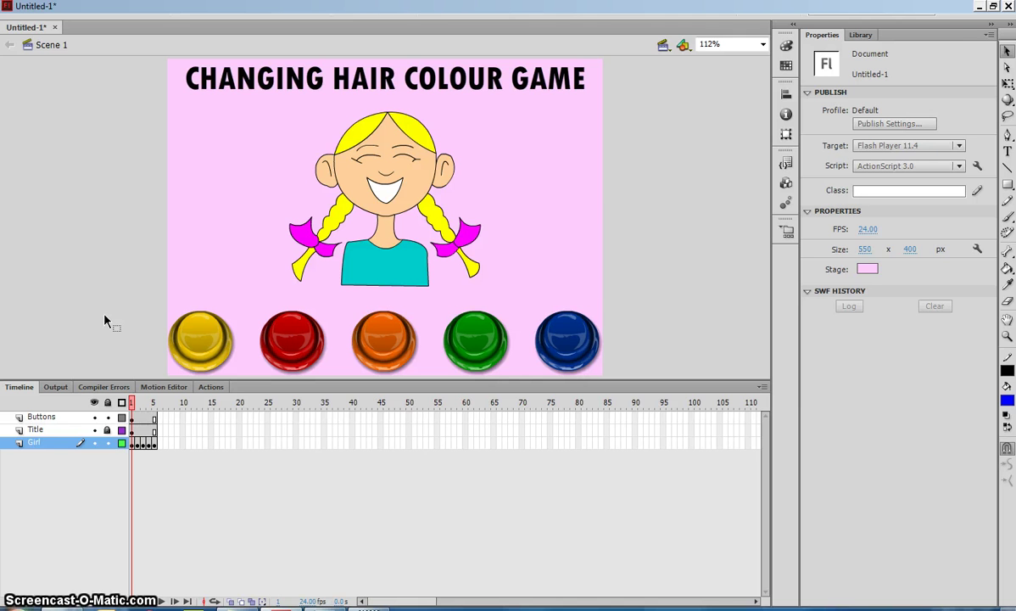
key(F9)
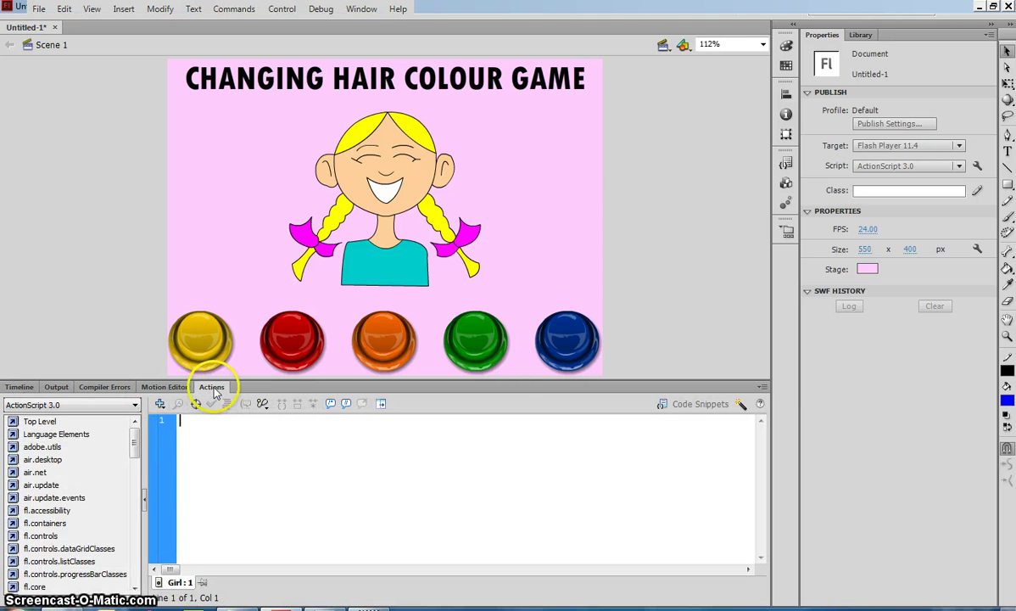
click(314, 490)
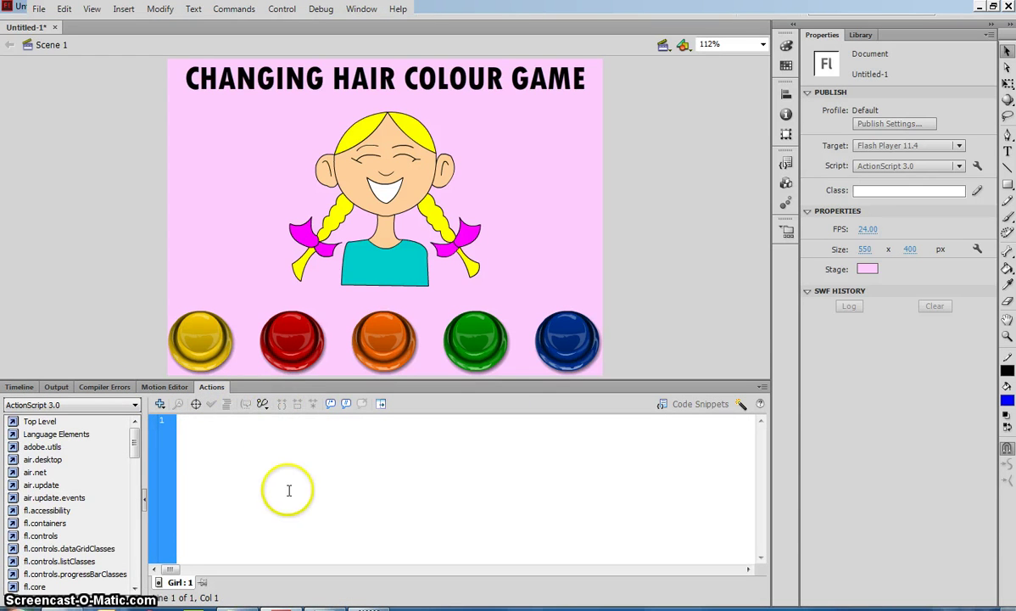
click(18, 387)
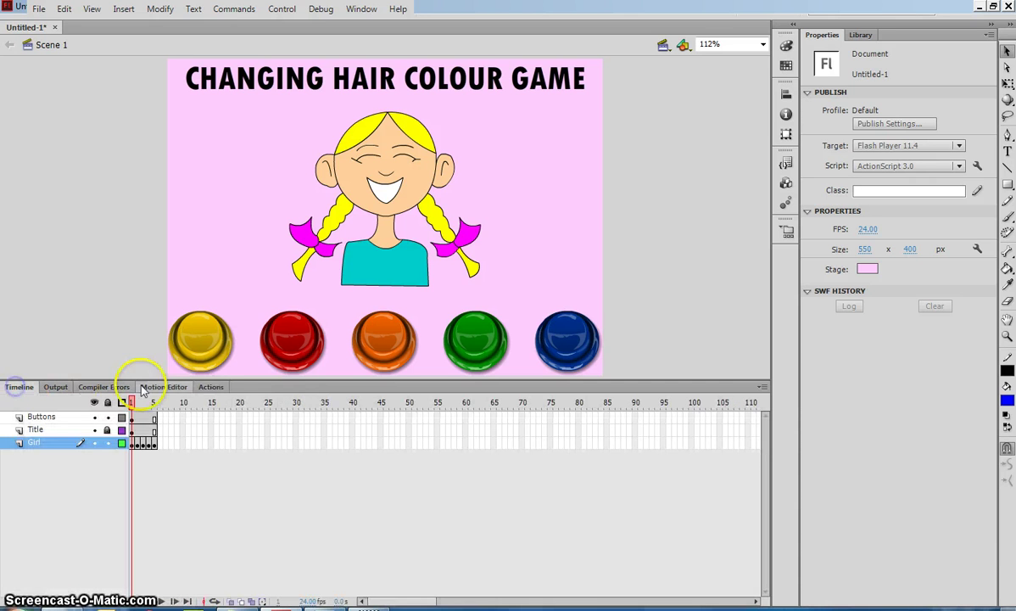
Add a new layer above Buttons named Actions and lock the Girl layer
click(41, 416)
click(10, 601)
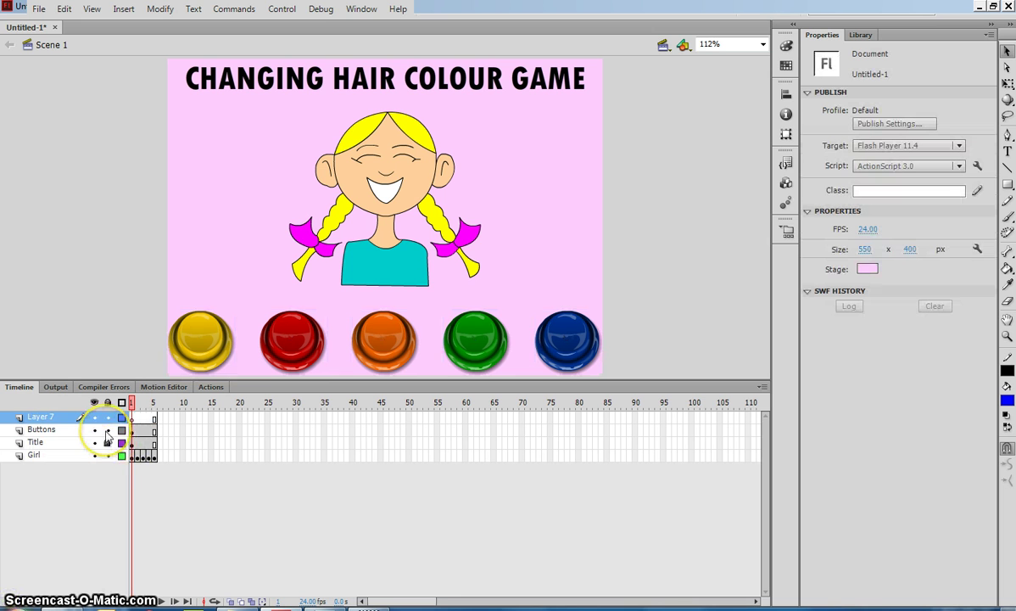
click(109, 455)
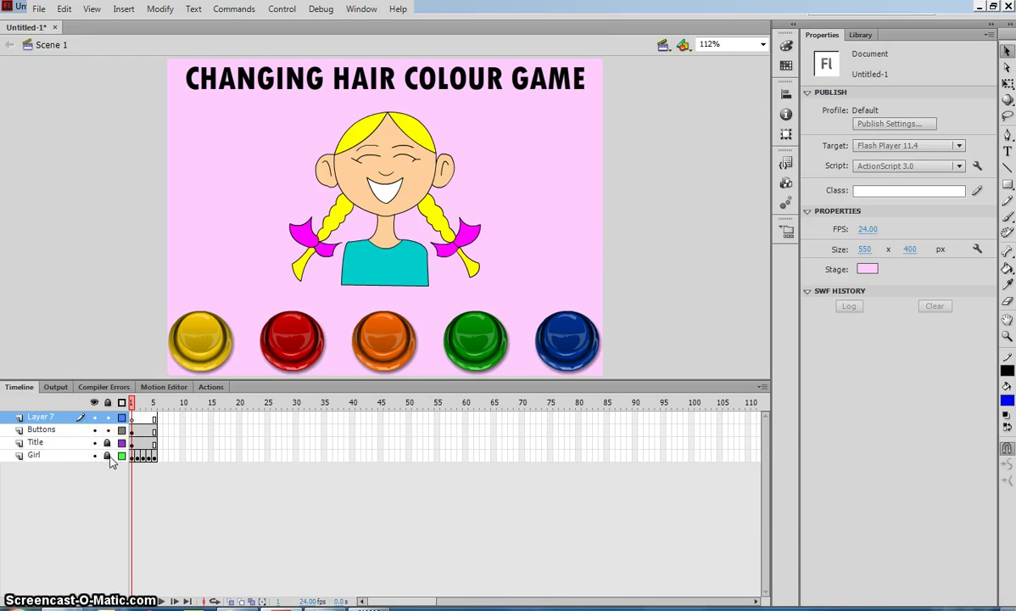
double_click(39, 417)
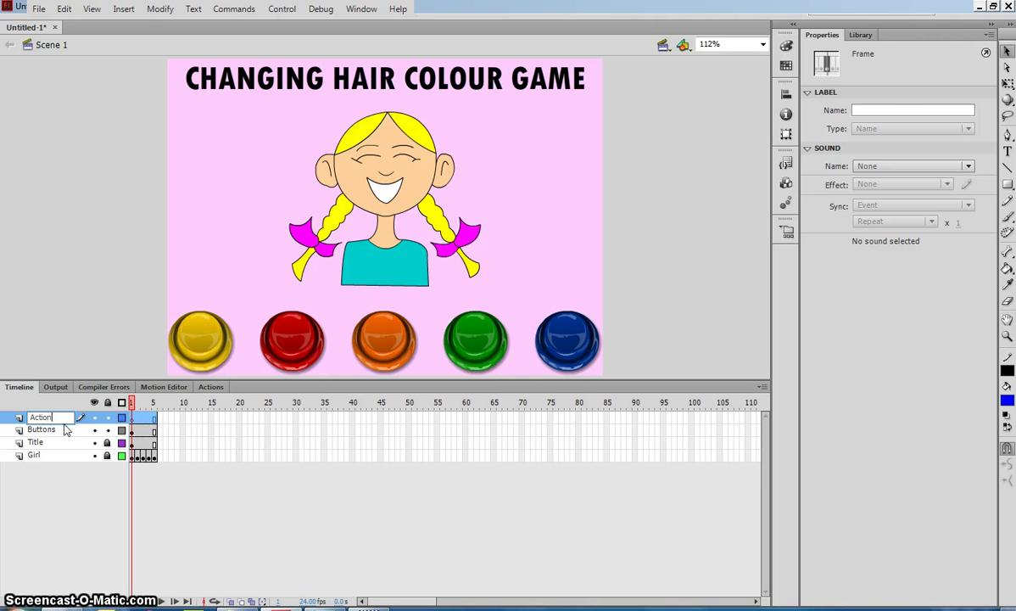
key(Return)
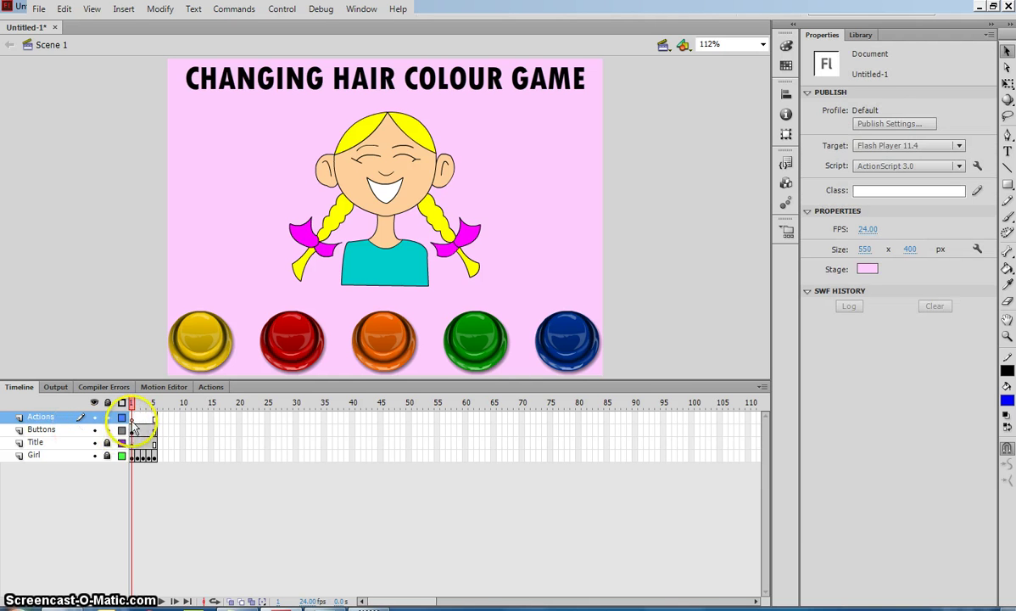
Write stop(); on frame 1 of the Actions layer and test the movie
click(133, 418)
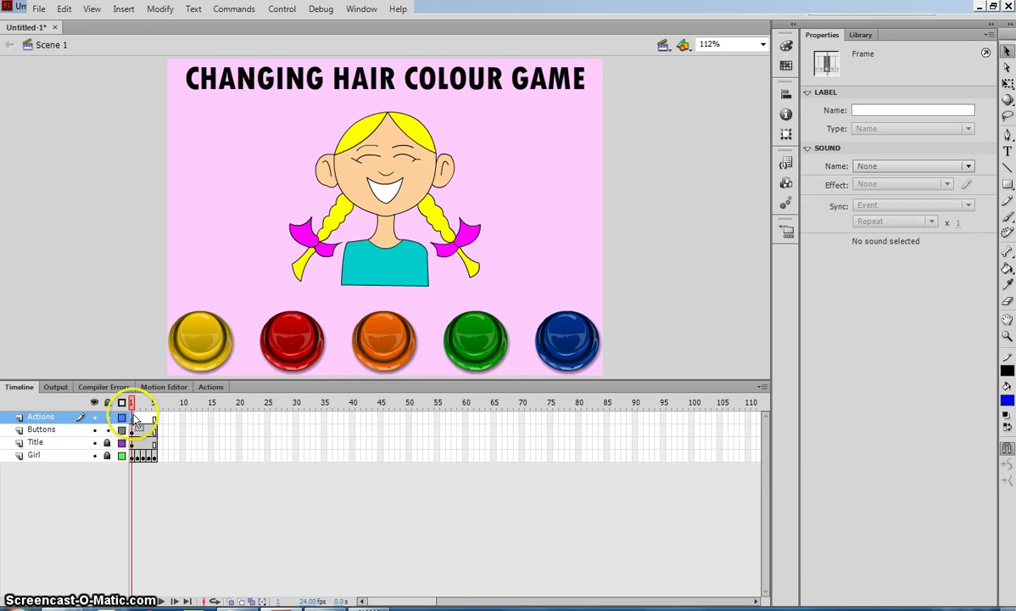
click(204, 388)
click(208, 429)
text(stop();)
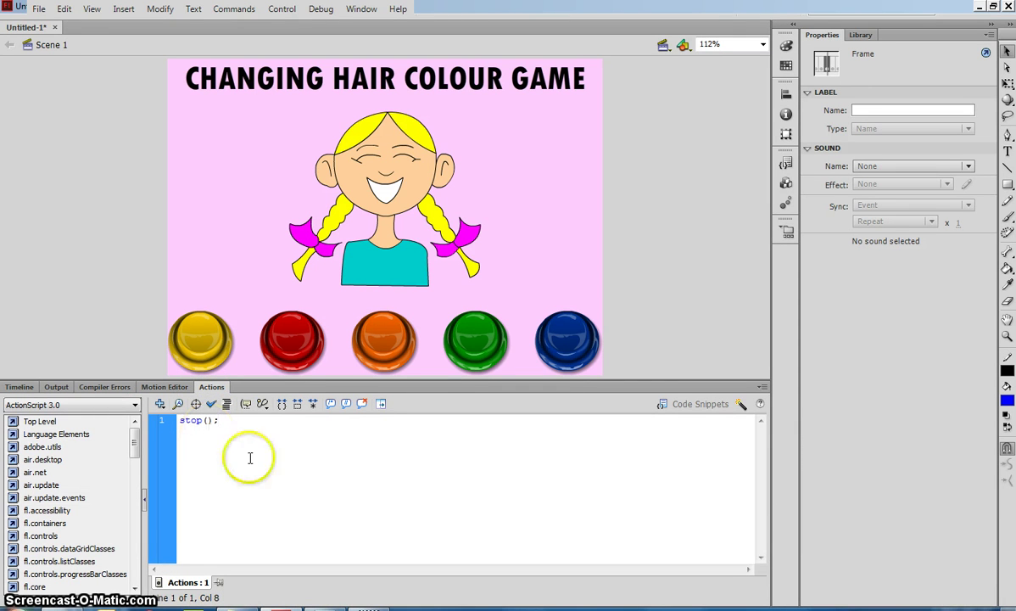
key(ctrl+Return)
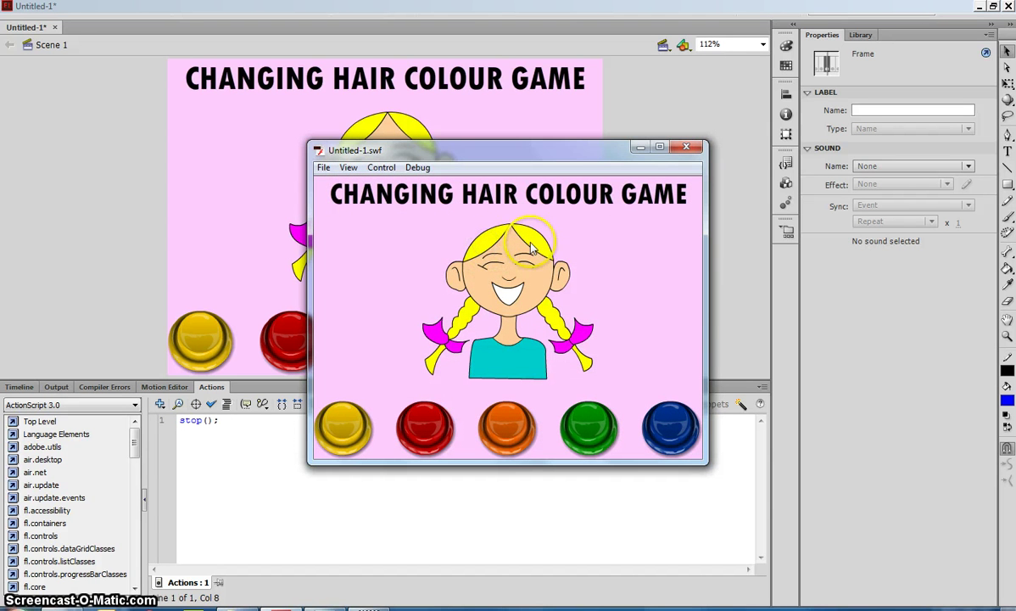
click(686, 148)
Compare a test without stop();, then restore the stop(); line and test again
drag(249, 422, 81, 390)
key(ctrl+c)
key(Delete)
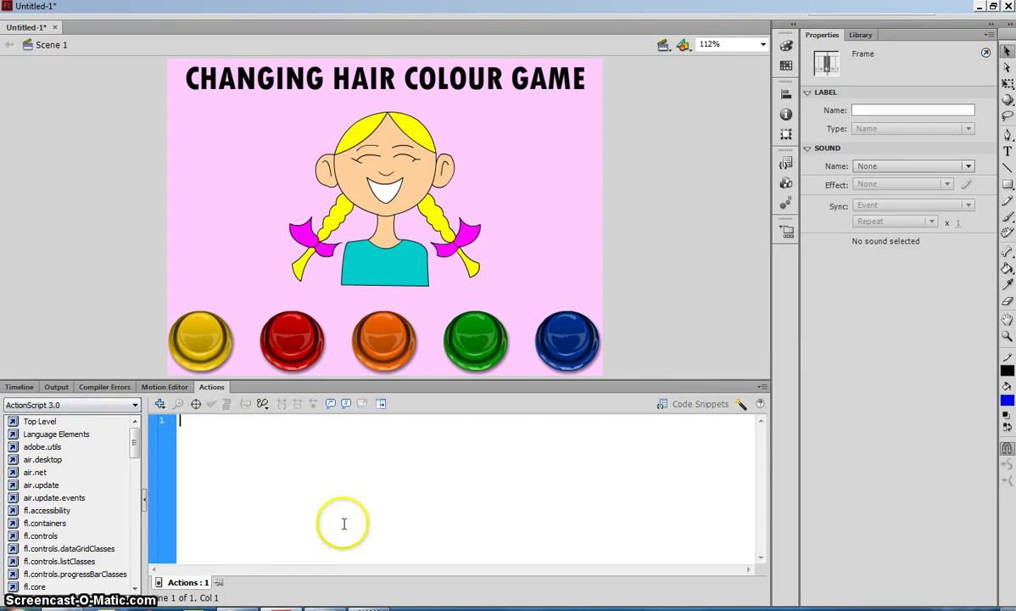
key(ctrl+Return)
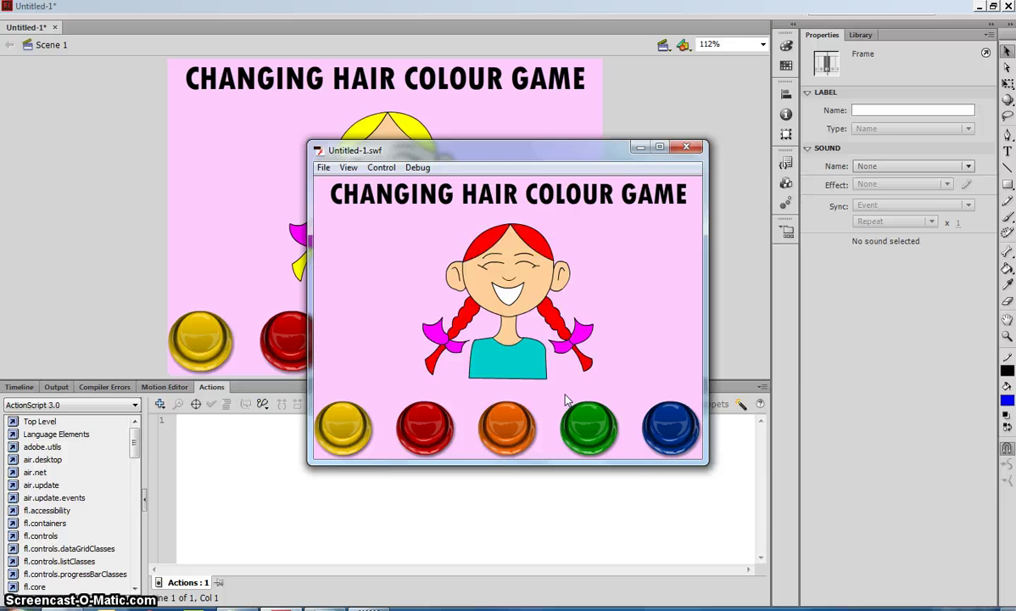
click(693, 149)
click(304, 492)
key(ctrl+v)
click(179, 427)
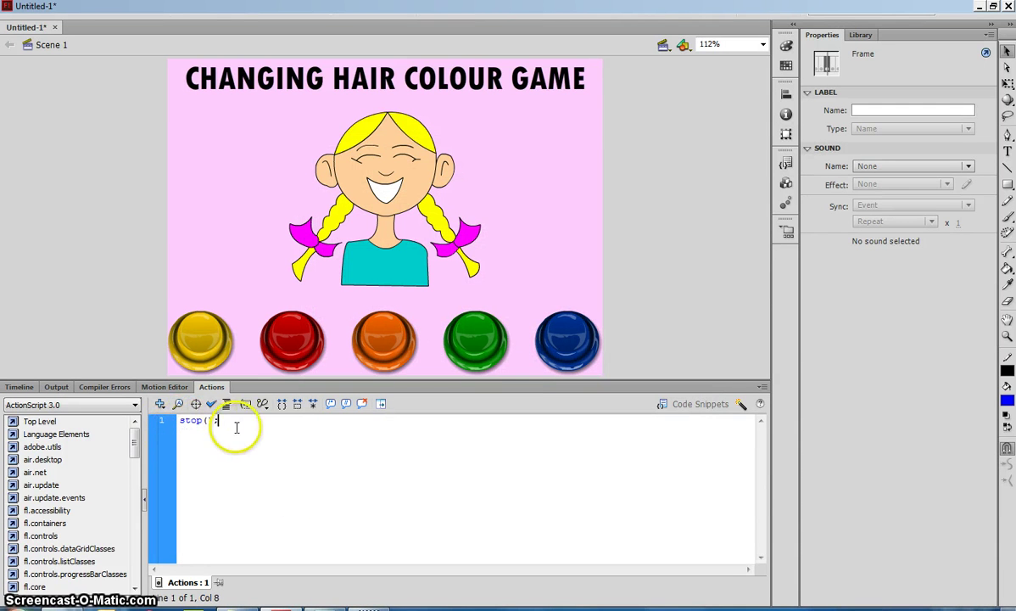
key(ctrl+Return)
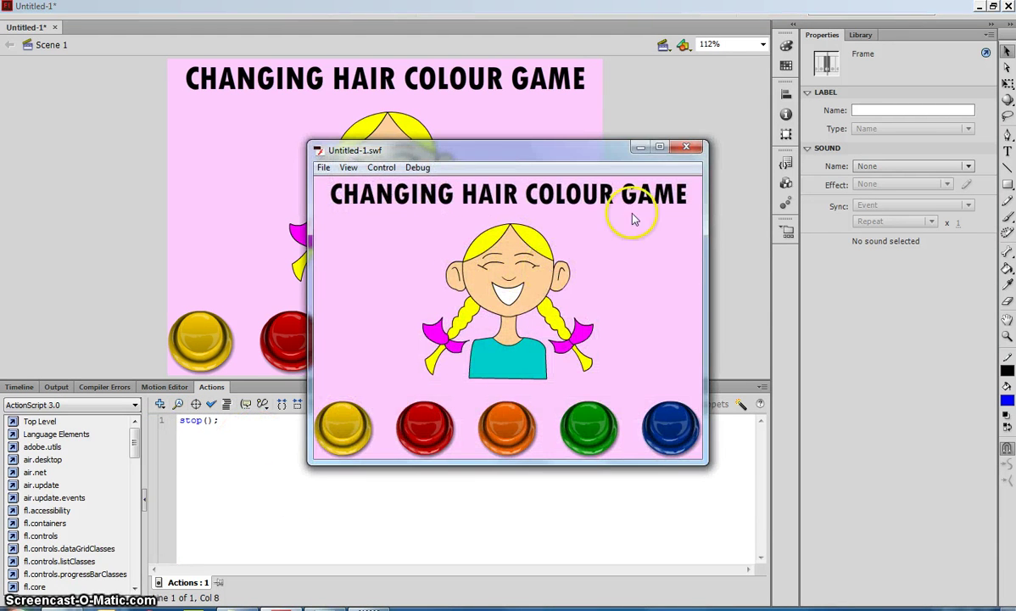
click(687, 150)
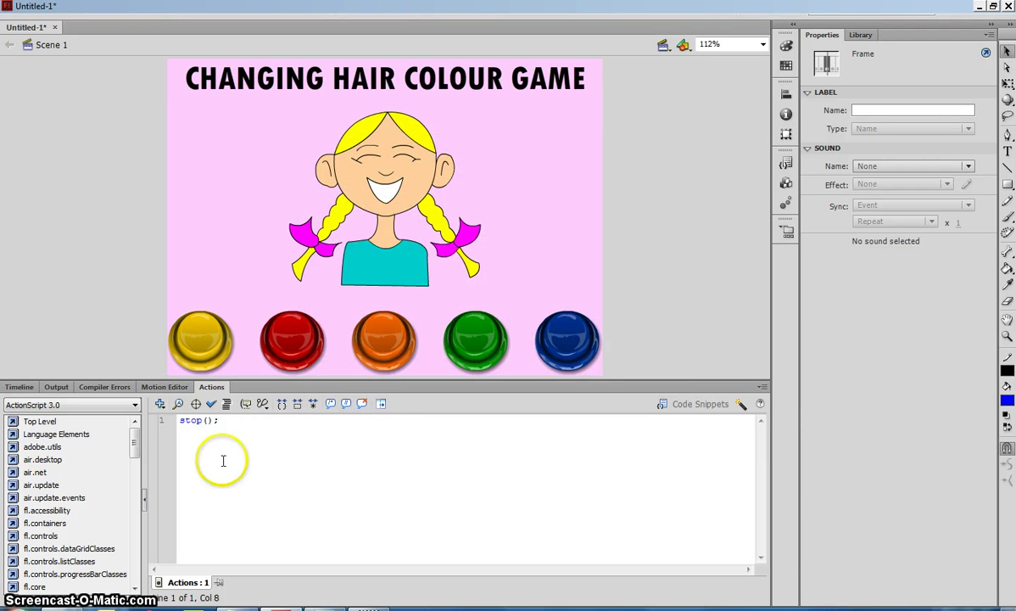
Name the yellow, red and orange buttons yellow_btn, red_btn and orange_btn
click(200, 351)
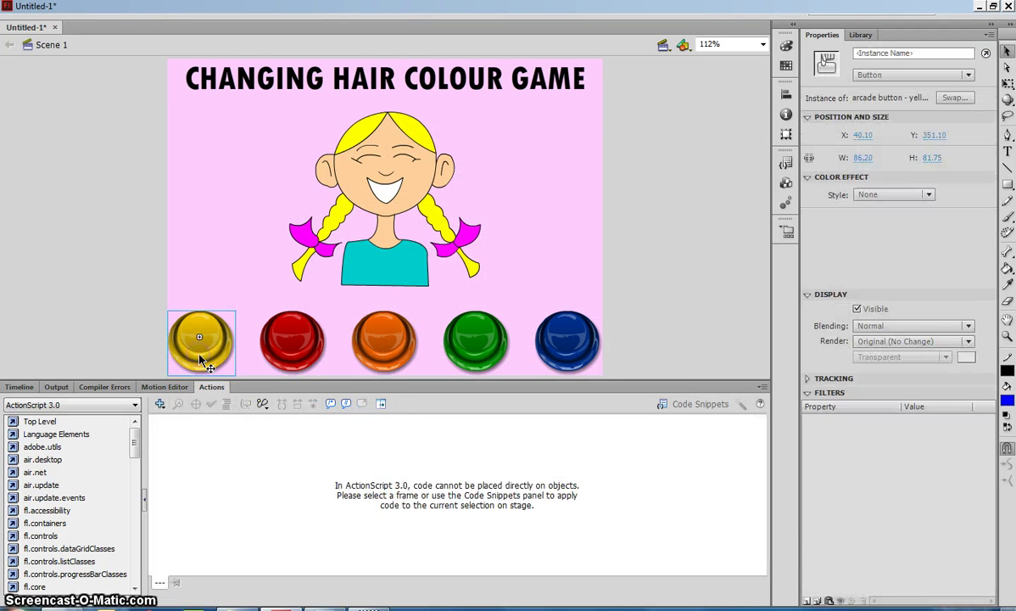
click(205, 338)
click(873, 53)
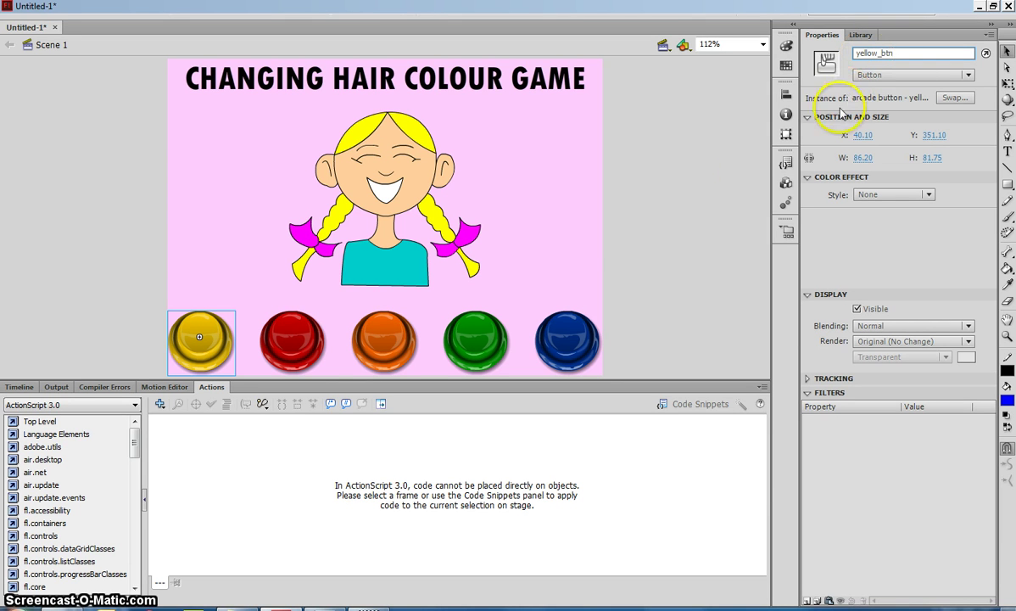
click(302, 339)
click(870, 52)
text(red_b)
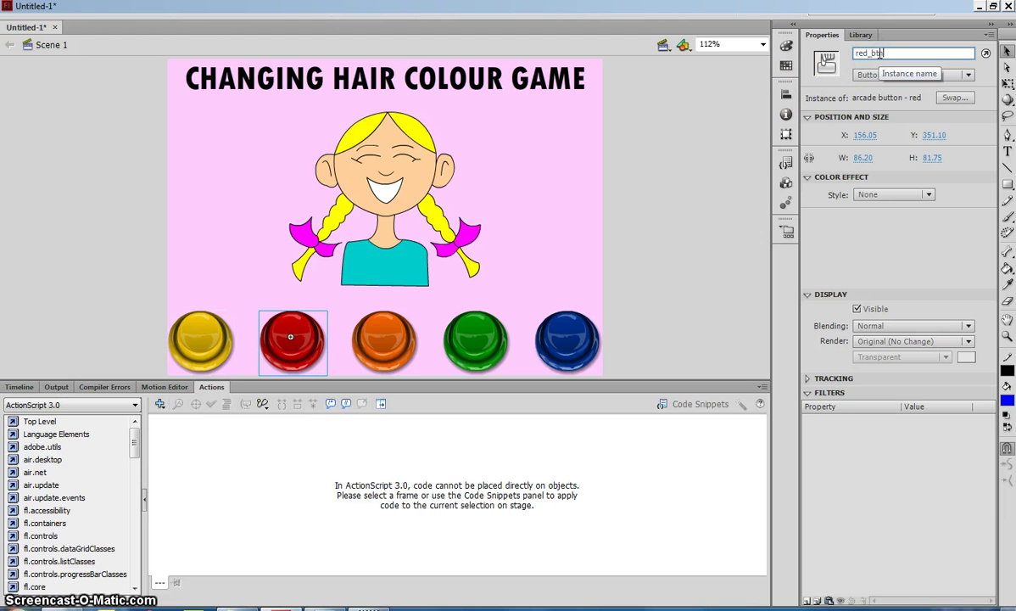
click(392, 321)
click(869, 52)
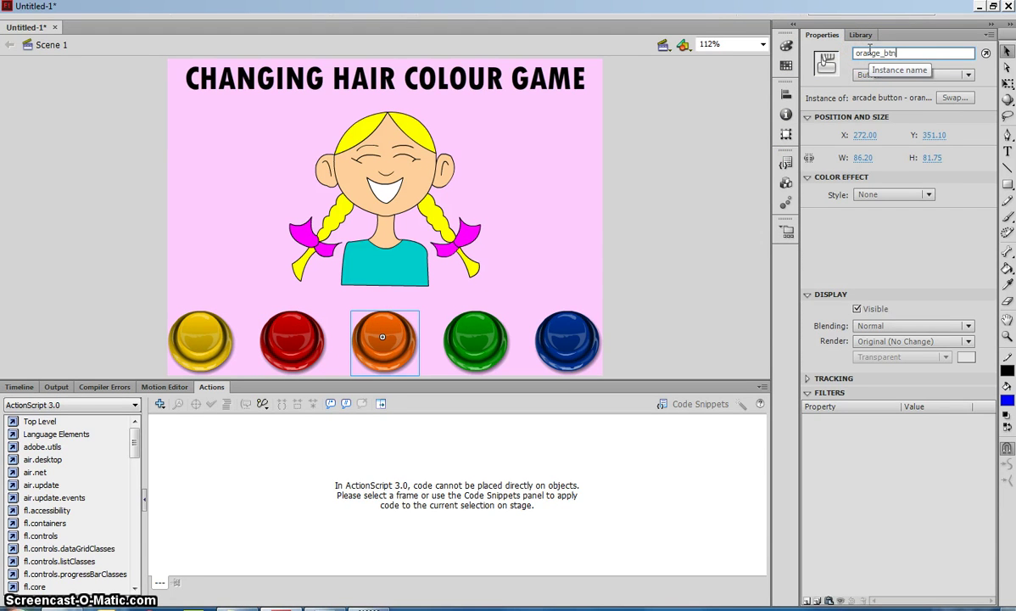
Name the green and blue buttons green_btn and blue_btn
click(469, 340)
click(875, 52)
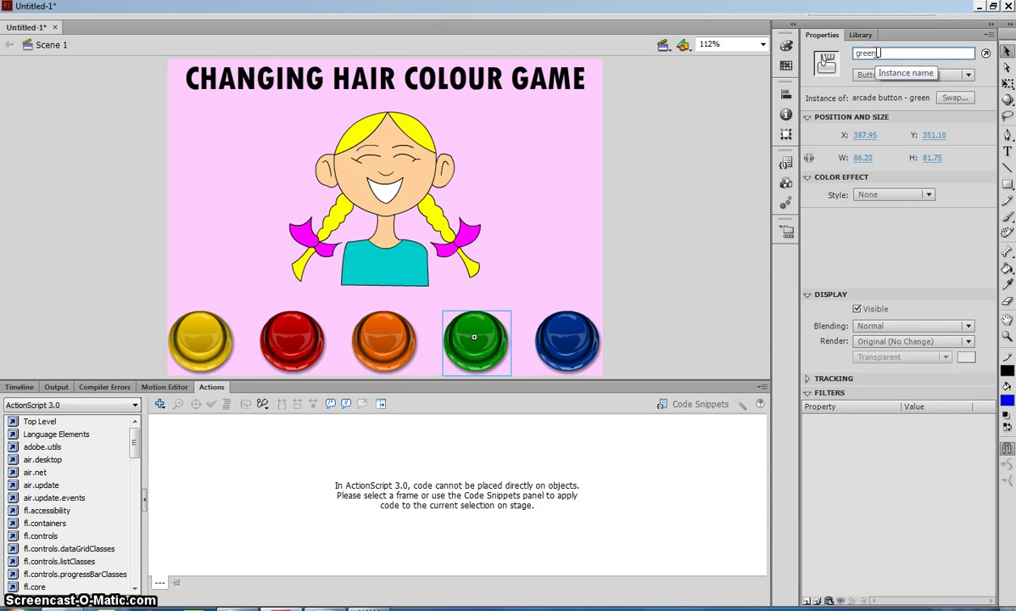
text(green_btn)
click(553, 354)
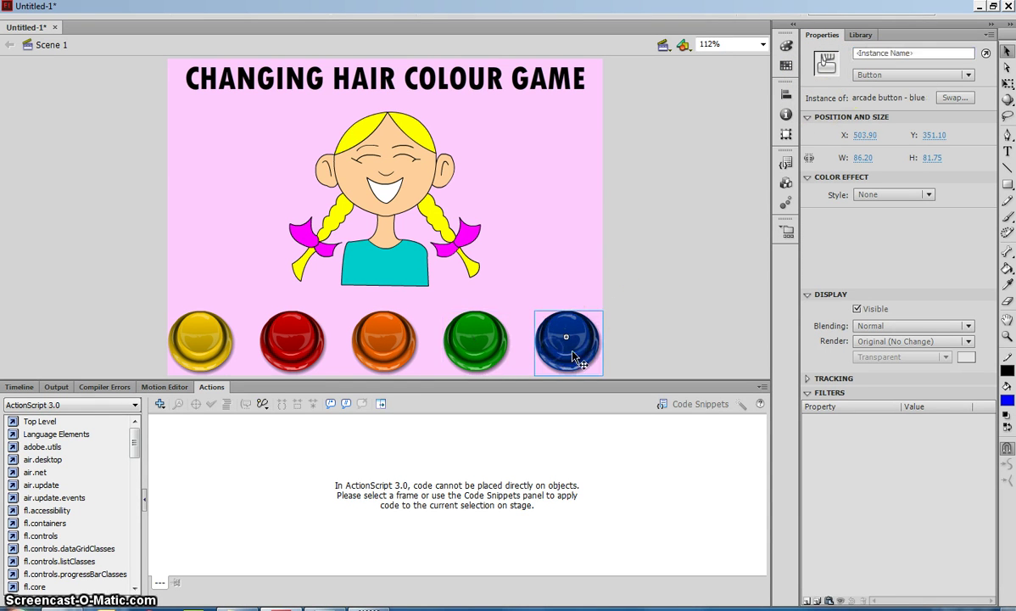
text(blue_btn)
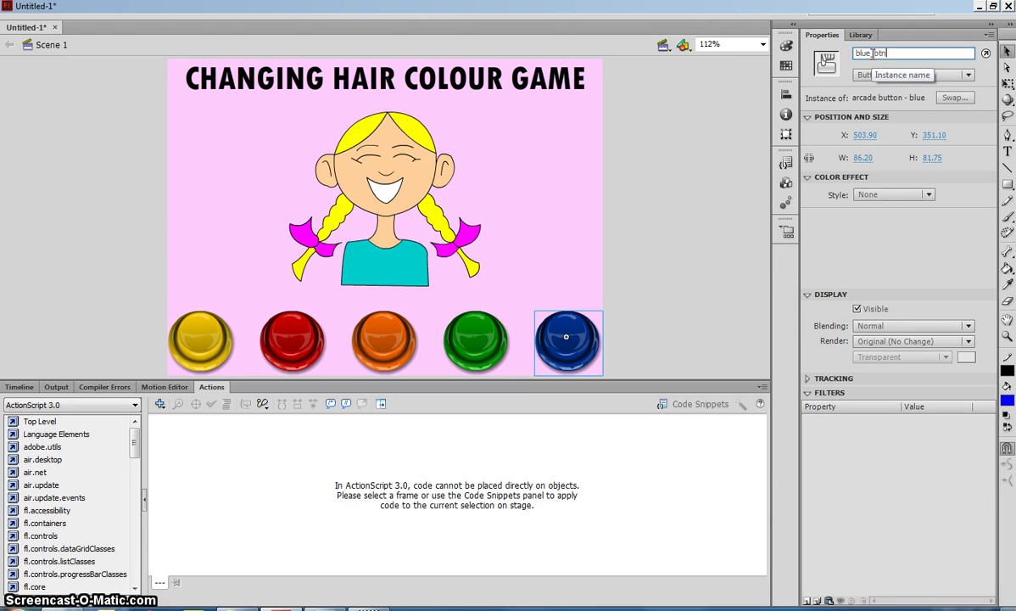
click(825, 141)
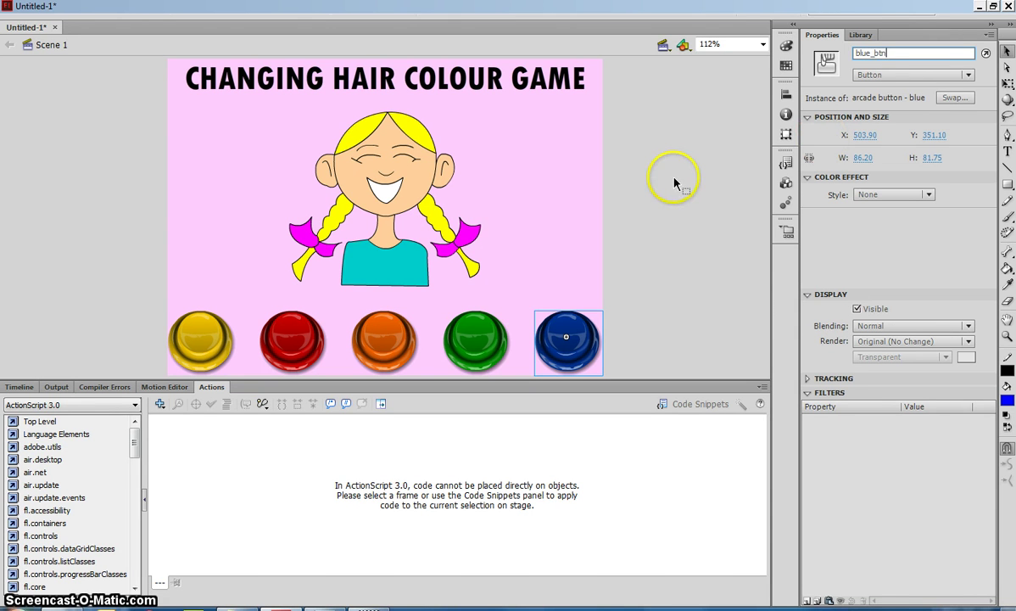
Check the green, orange and red buttons' instance names, leaving the yellow button selected
click(490, 316)
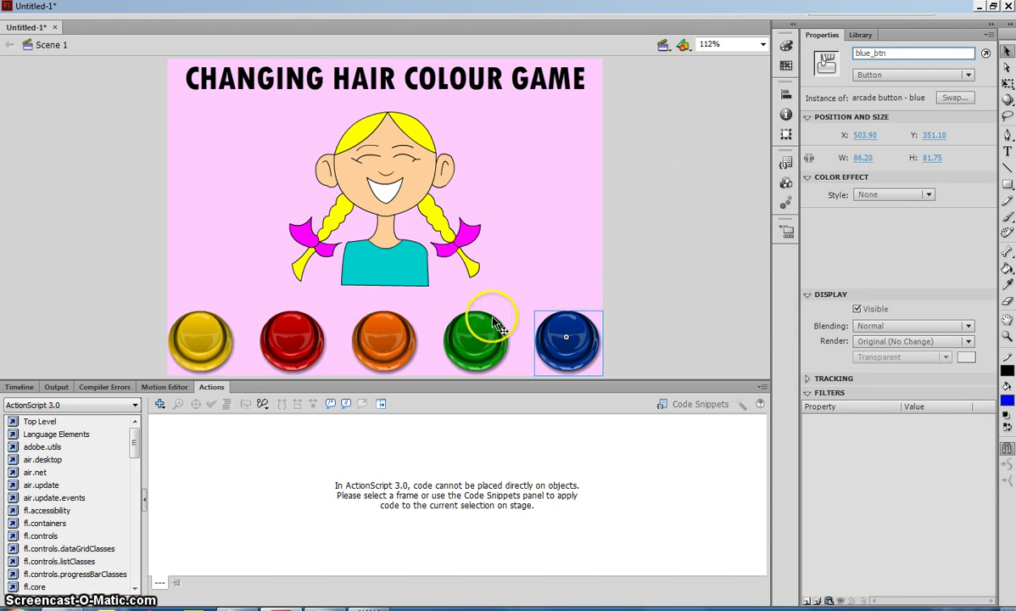
click(387, 343)
click(297, 318)
click(221, 322)
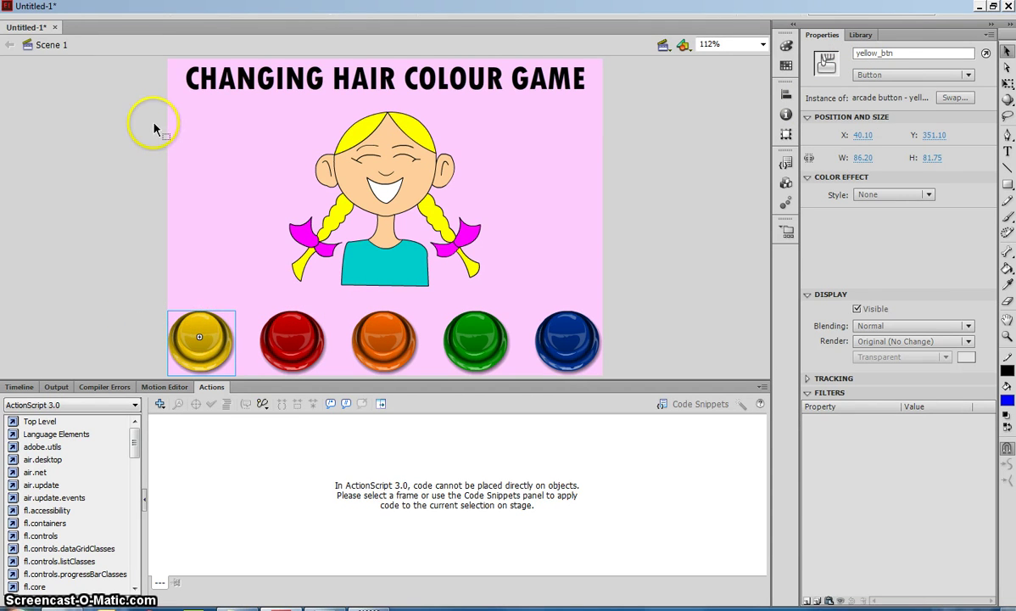
Open the Code Snippets panel and pick Click to Go to Frame and Stop under Timeline Navigation
click(346, 21)
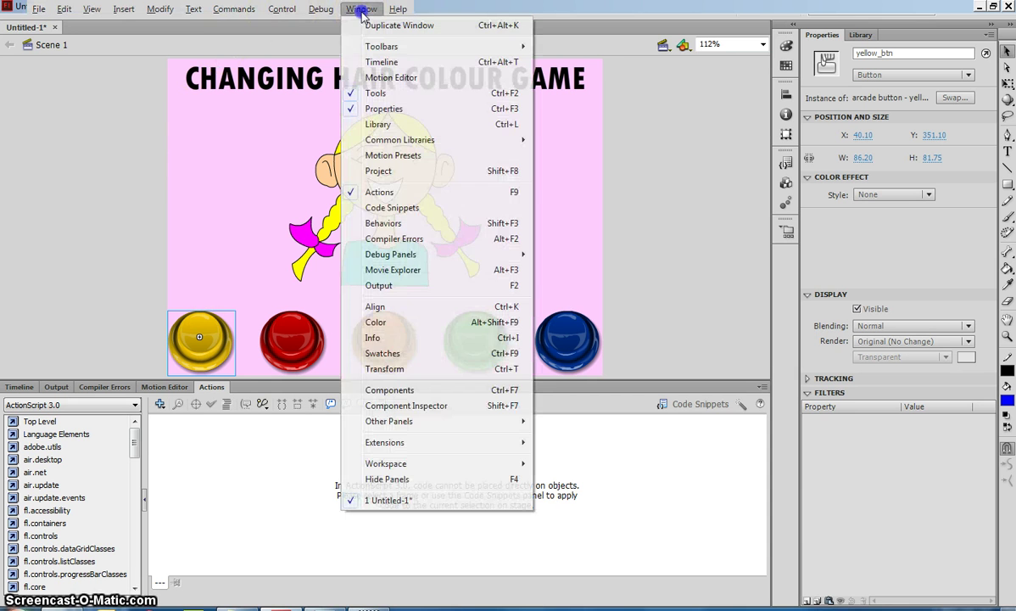
click(444, 209)
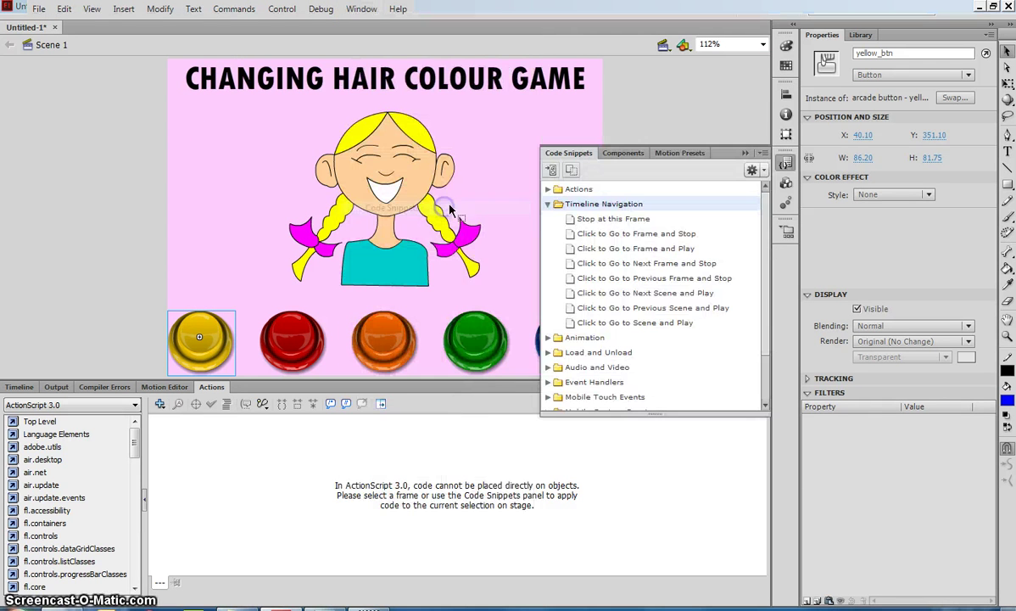
click(547, 206)
click(547, 207)
click(547, 207)
click(547, 207)
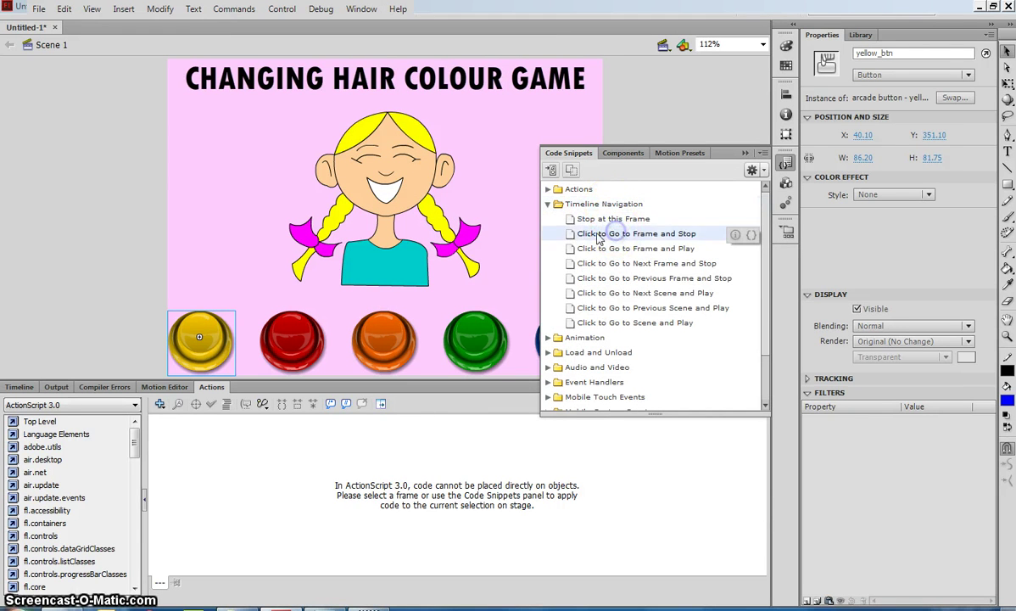
click(593, 238)
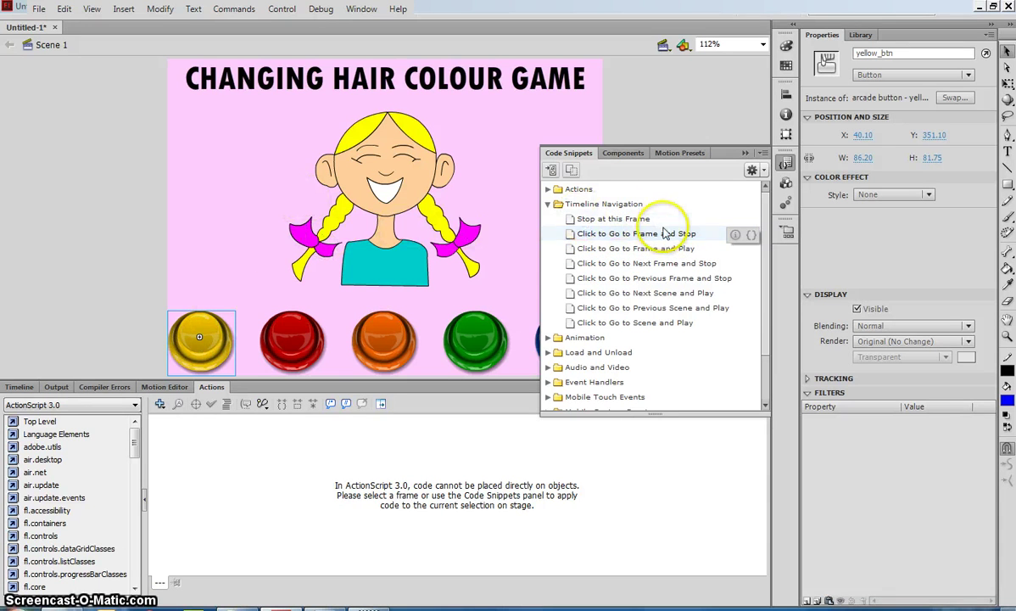
Insert the Click to Go to Frame and Stop snippet for yellow_btn and change gotoAndStop(5) to 1
double_click(624, 233)
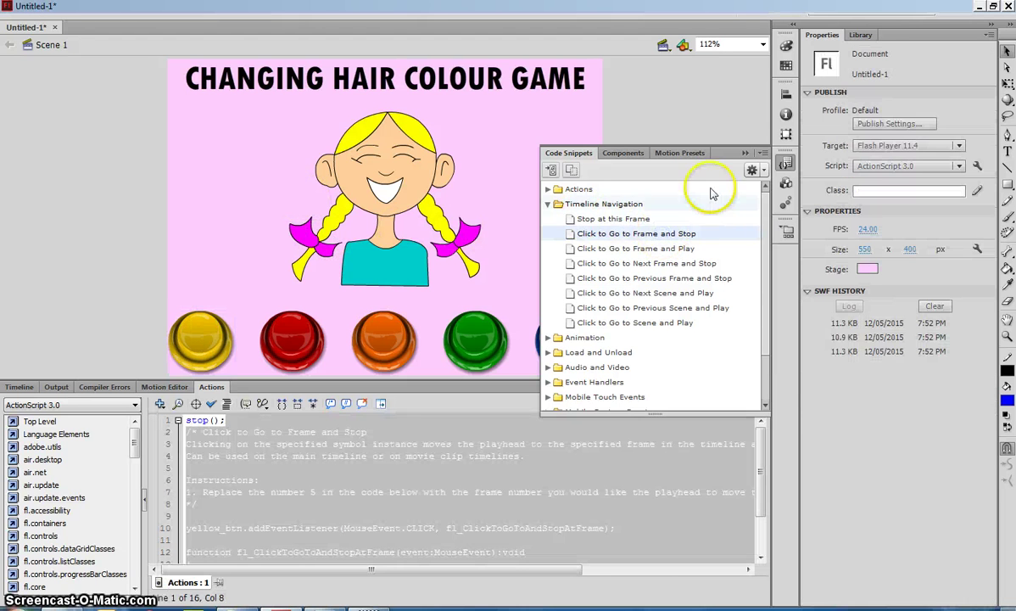
click(747, 153)
click(392, 443)
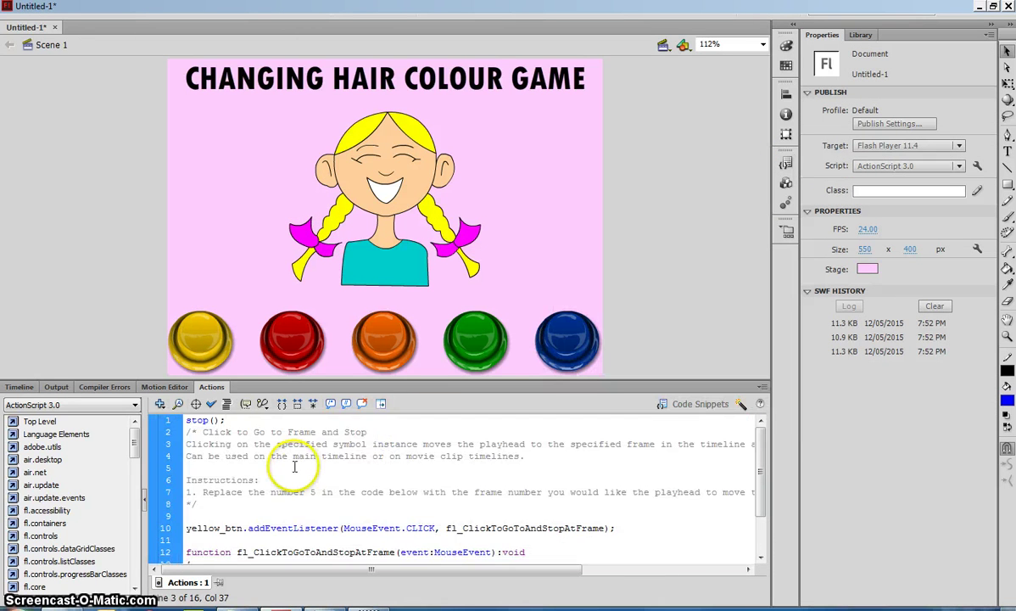
scroll(294, 465, down, 1)
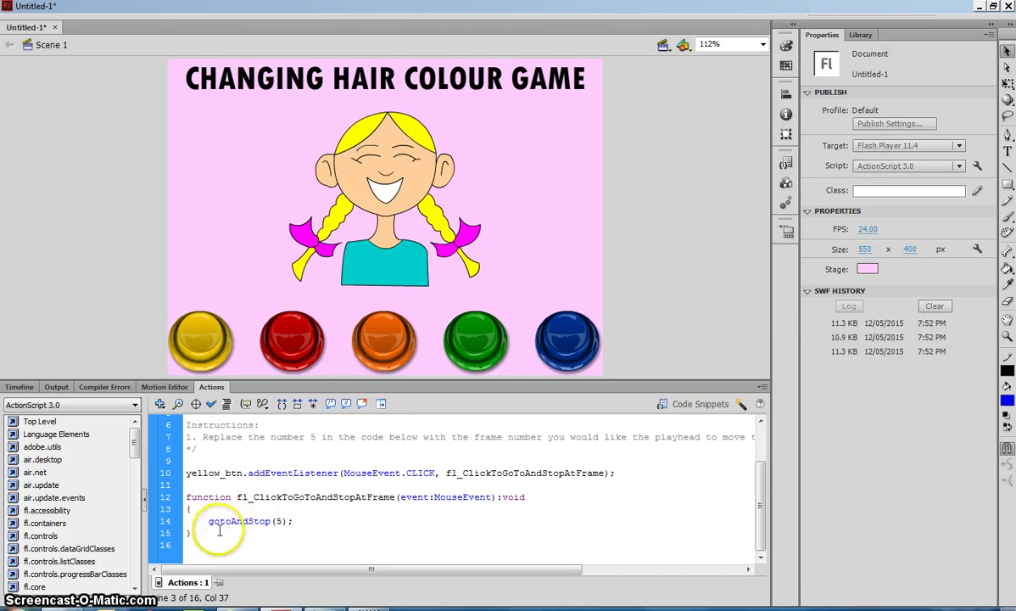
drag(209, 521, 222, 523)
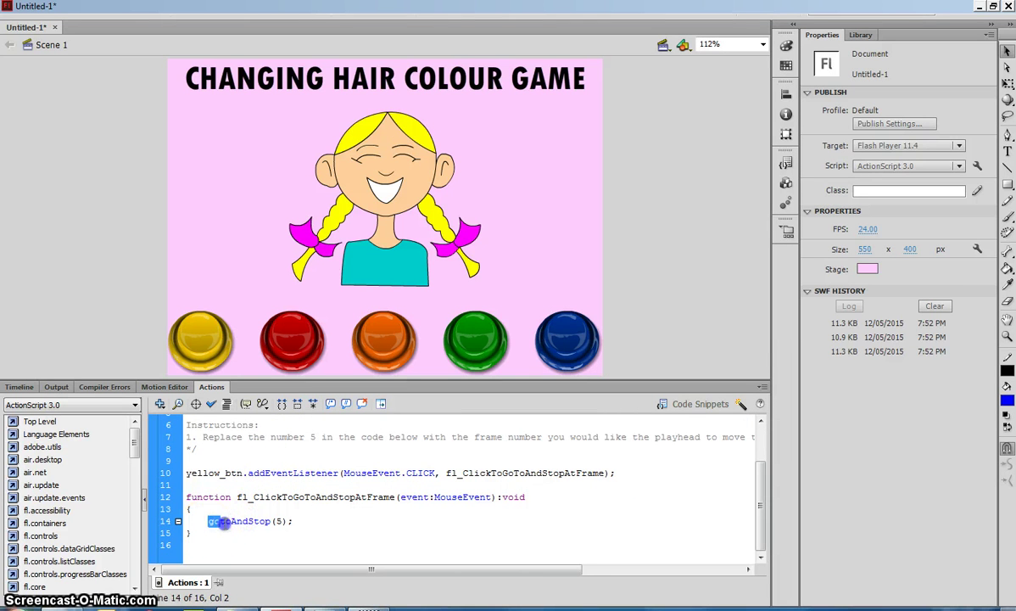
double_click(276, 521)
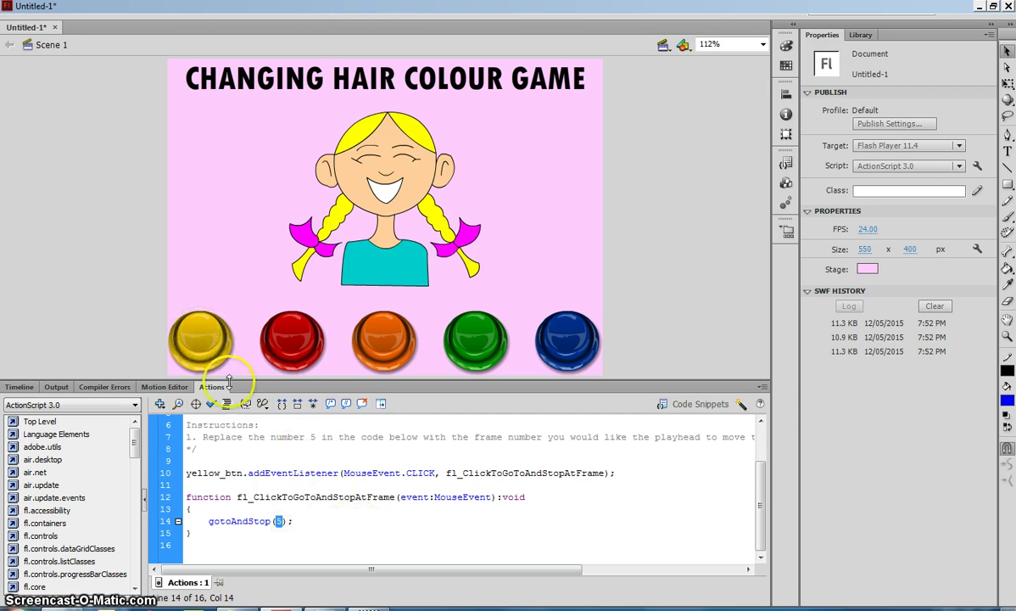
text(1)
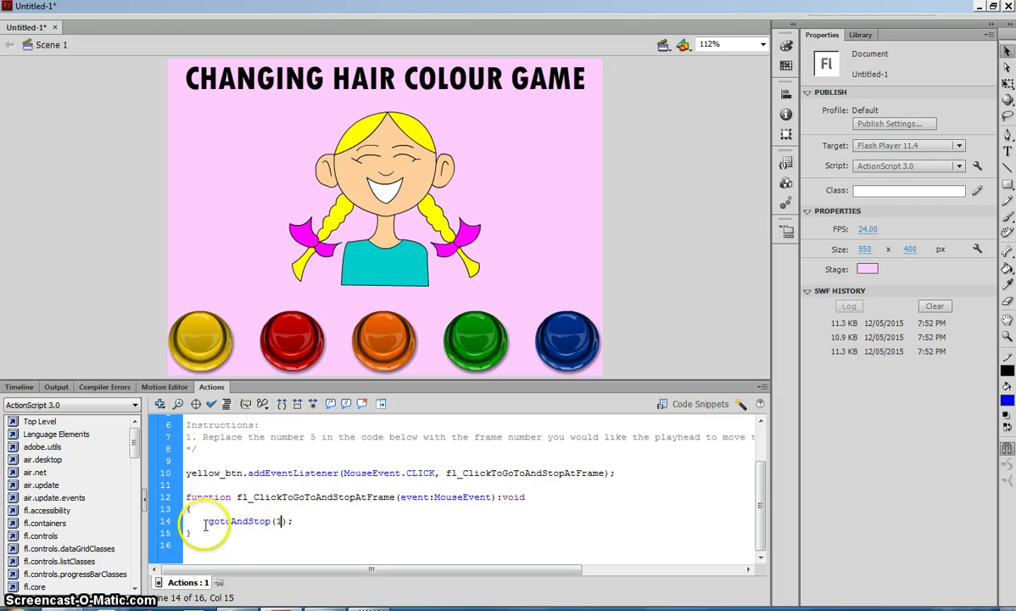
drag(207, 523, 247, 522)
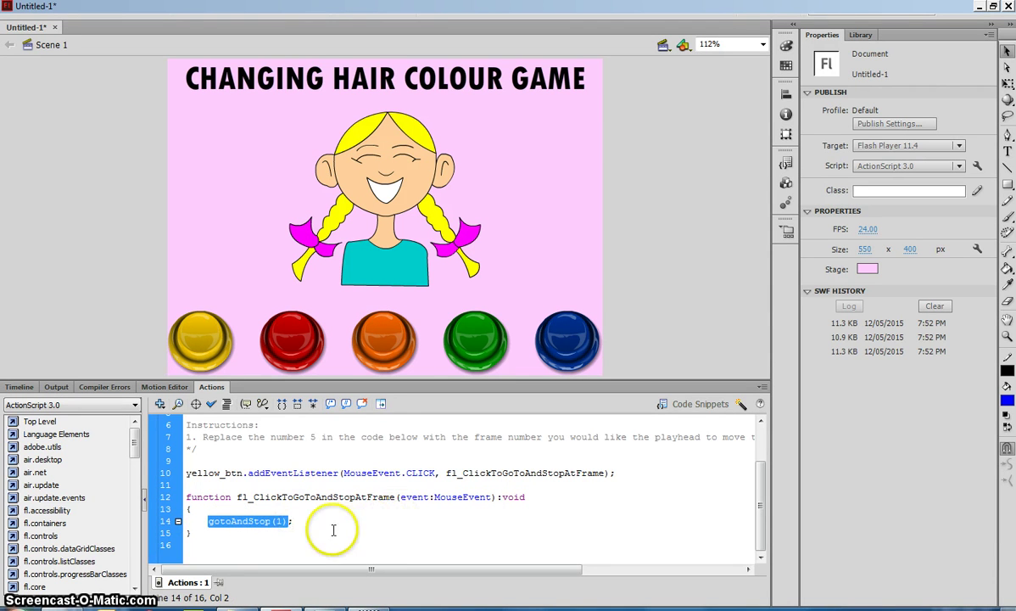
click(306, 545)
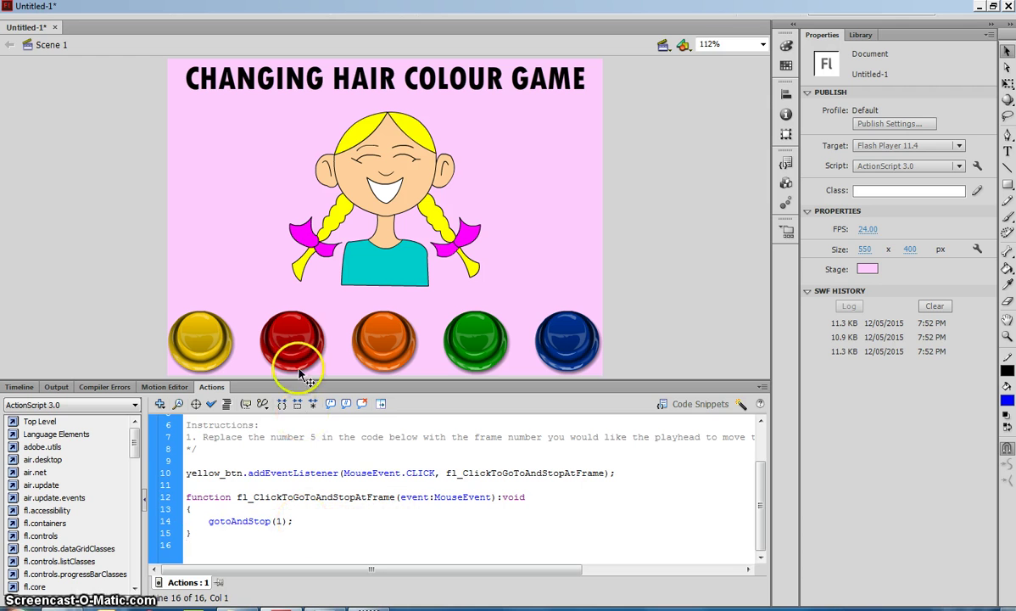
Add the same snippet for red_btn and change its target frame from 5 to 2
click(273, 331)
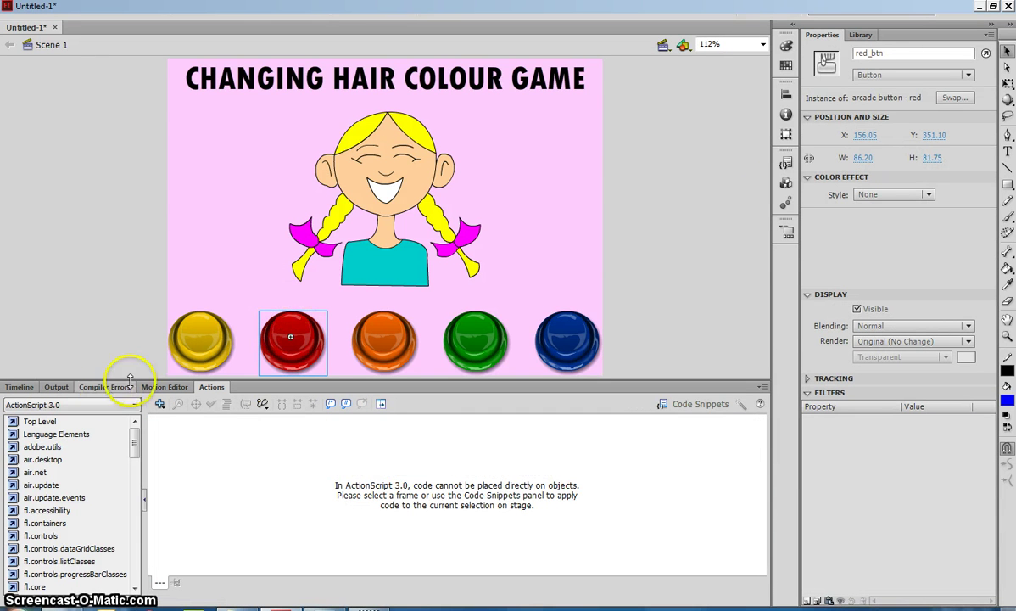
click(787, 163)
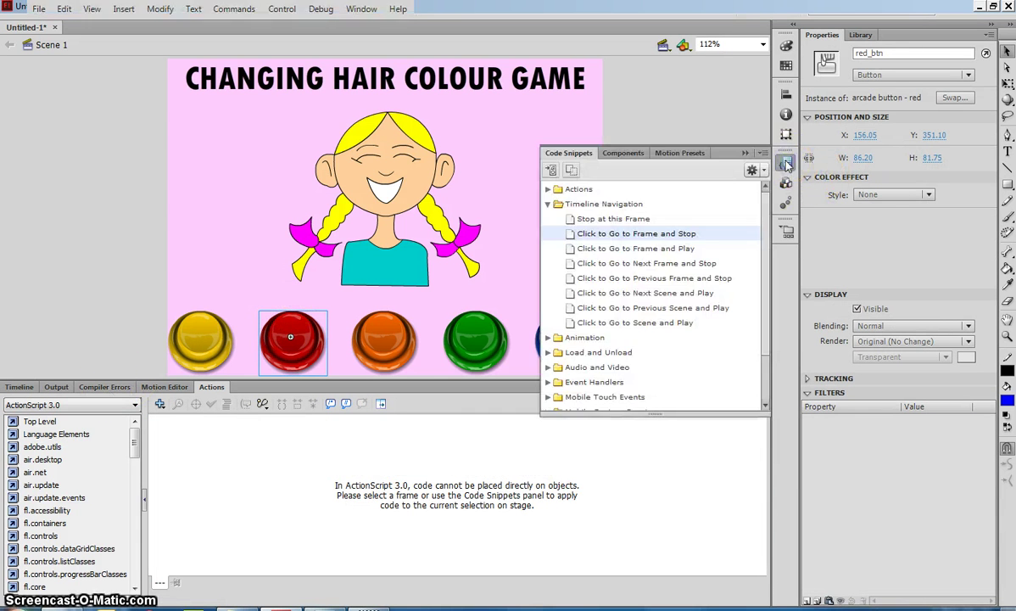
double_click(585, 234)
click(750, 153)
drag(760, 465, 761, 528)
click(441, 522)
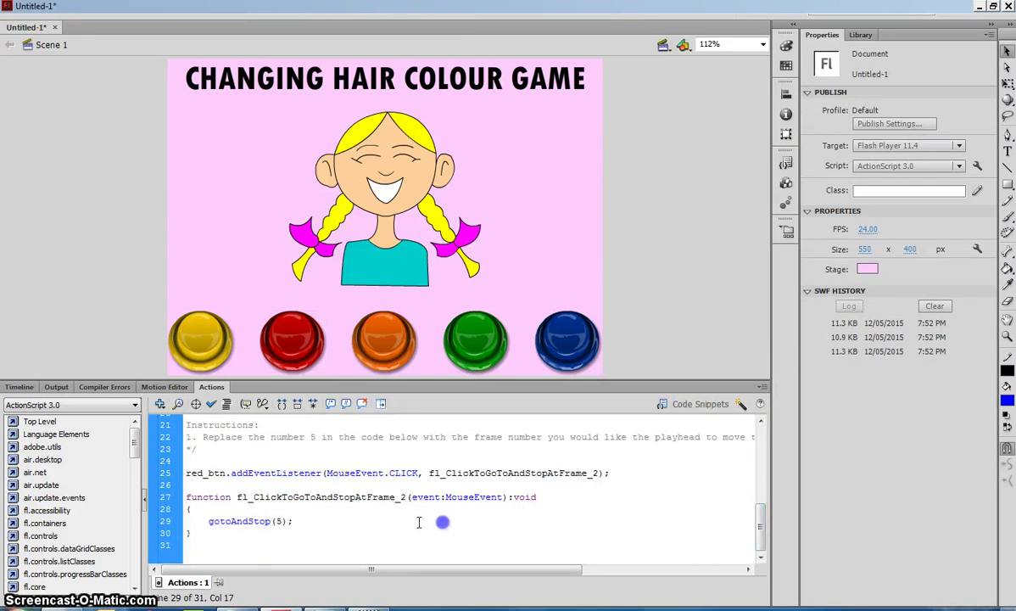
double_click(277, 521)
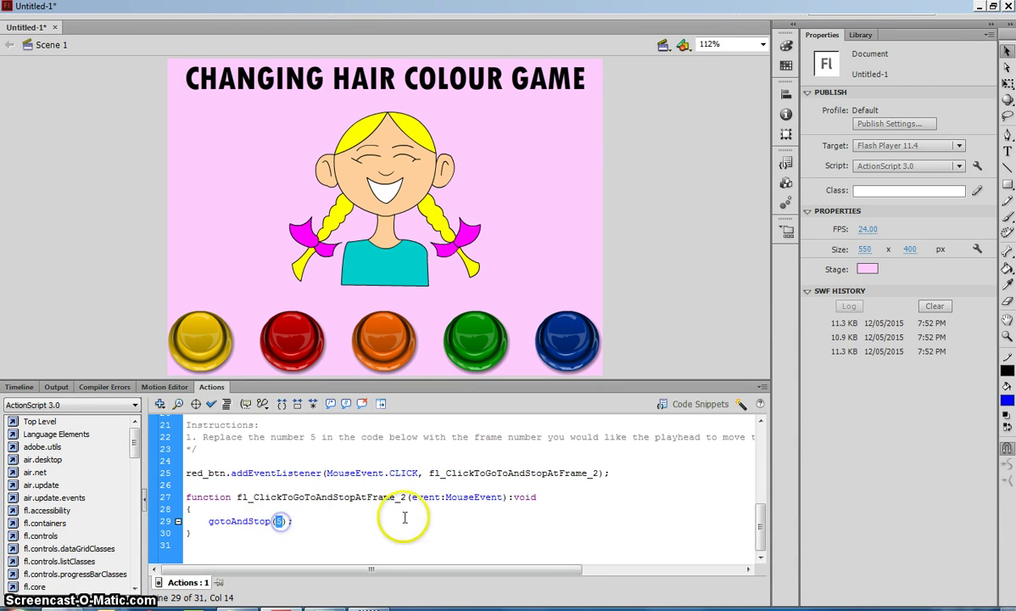
text(2)
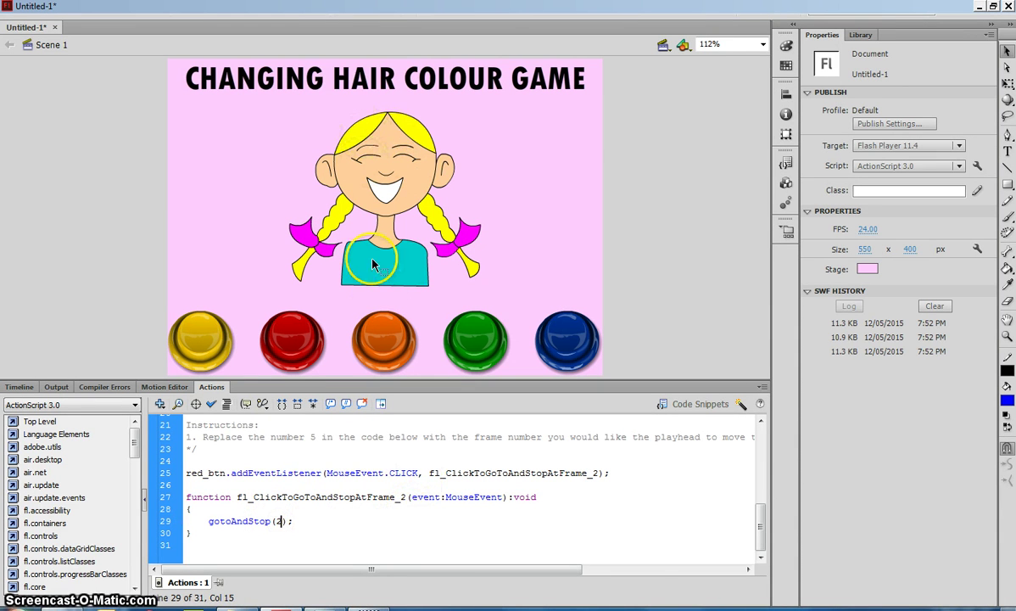
Test the movie, clicking red, yellow, then red to confirm the hair changes, and close it
key(ctrl+Return)
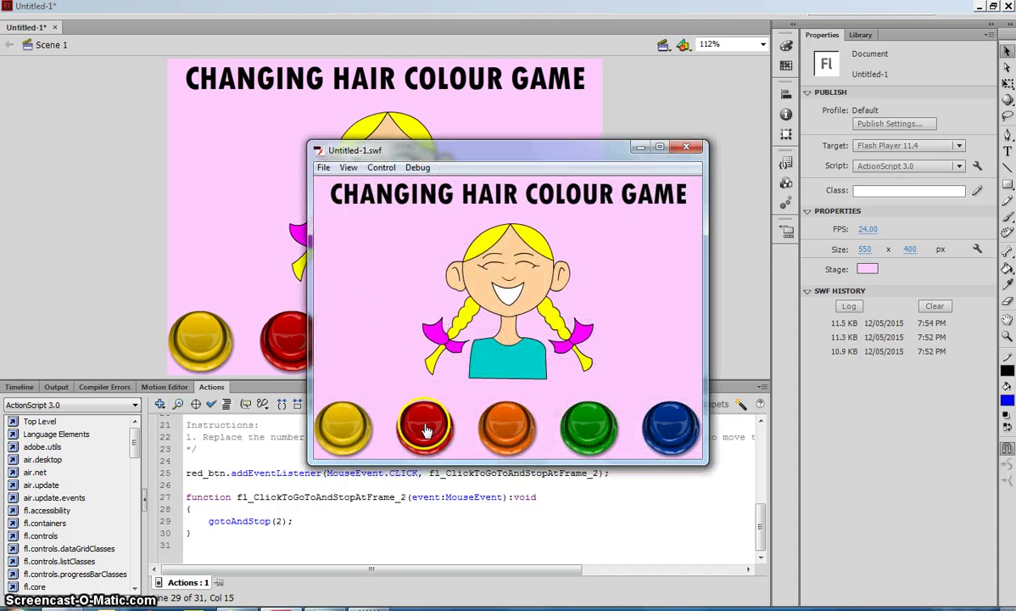
click(427, 430)
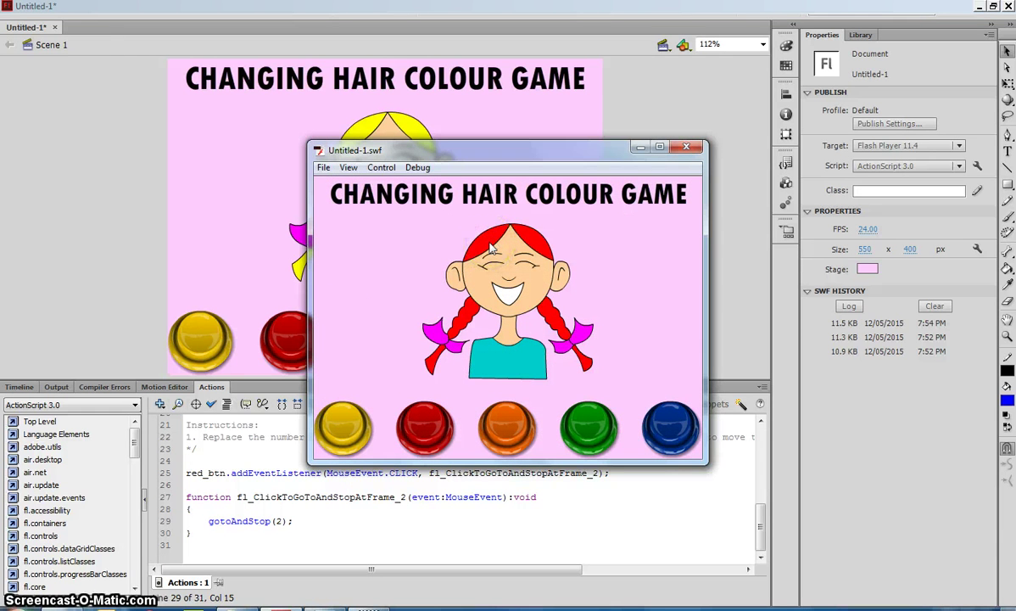
click(346, 435)
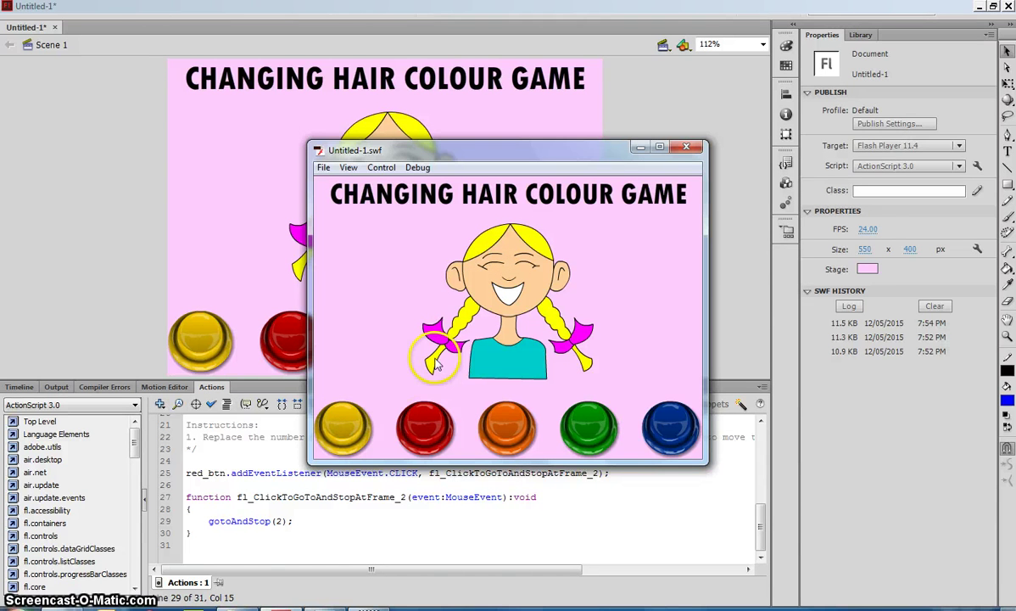
click(414, 420)
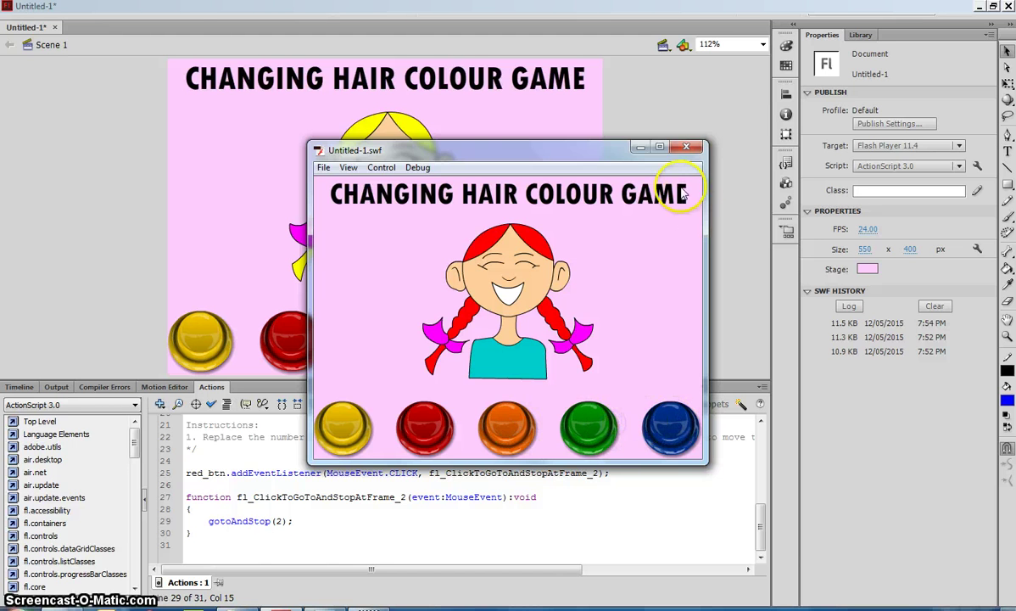
click(687, 148)
Add Click to Go to Frame and Stop code for the orange button, changing gotoAndStop to frame 3
click(392, 351)
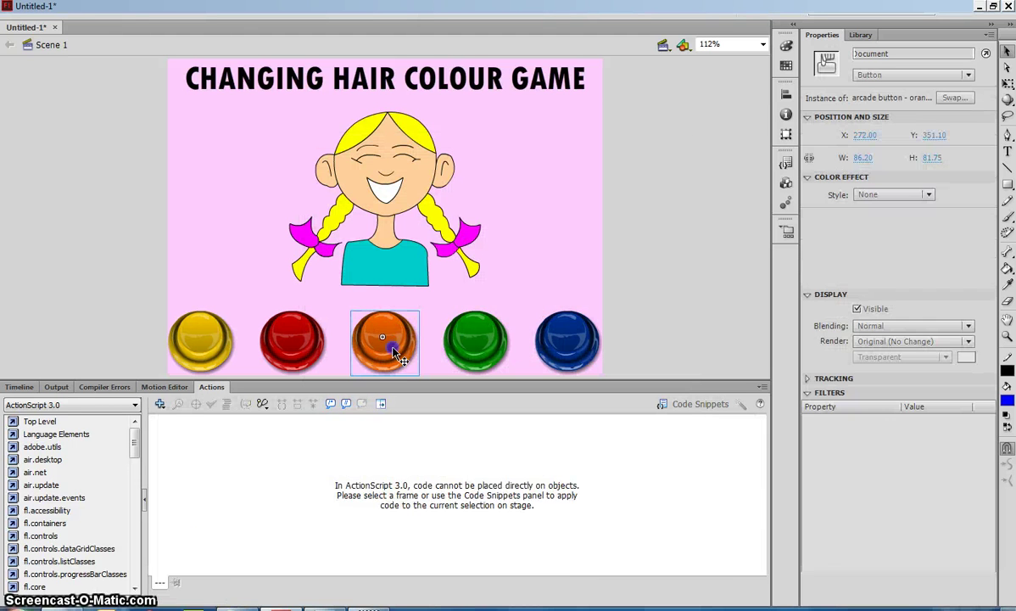
click(786, 164)
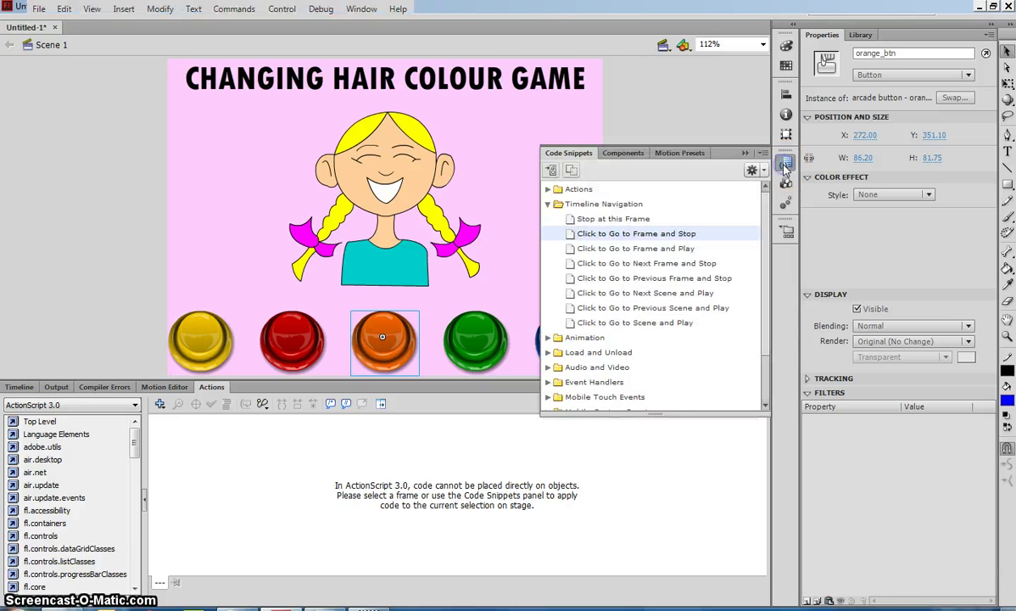
double_click(594, 240)
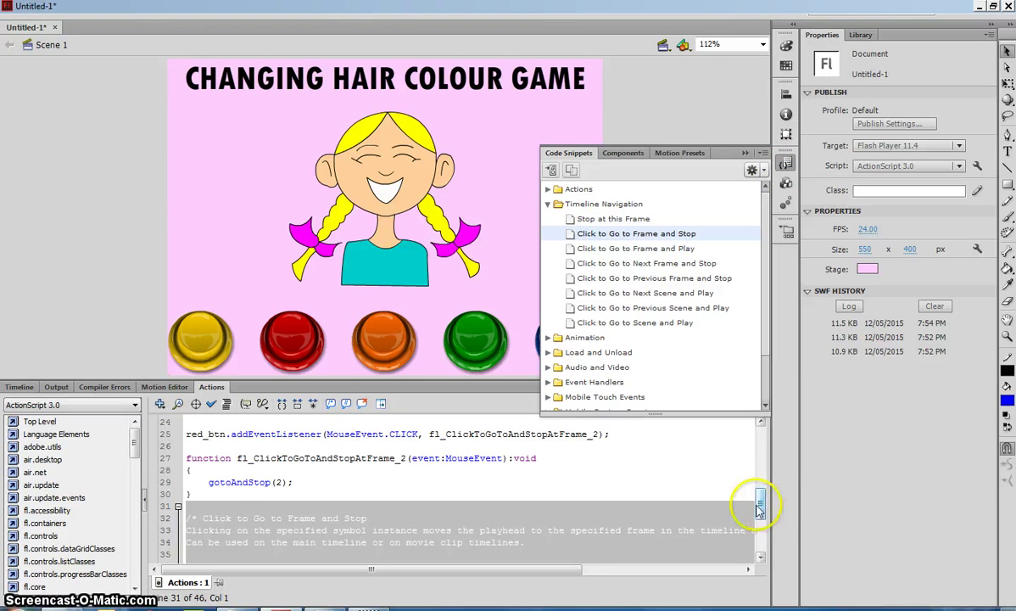
drag(755, 500, 762, 535)
click(579, 537)
scroll(477, 534, down, 2)
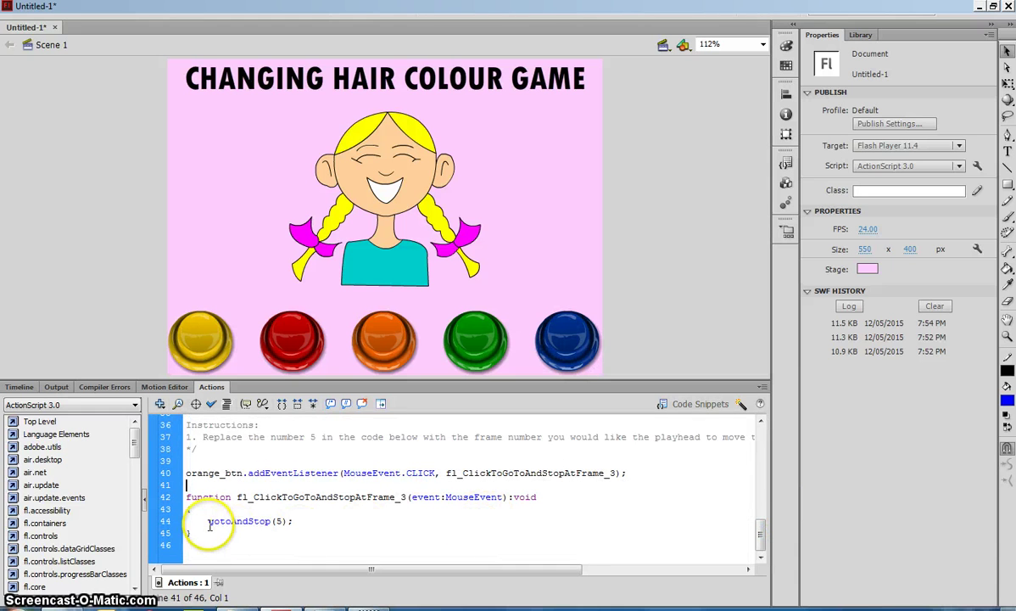
drag(208, 522, 265, 523)
double_click(277, 521)
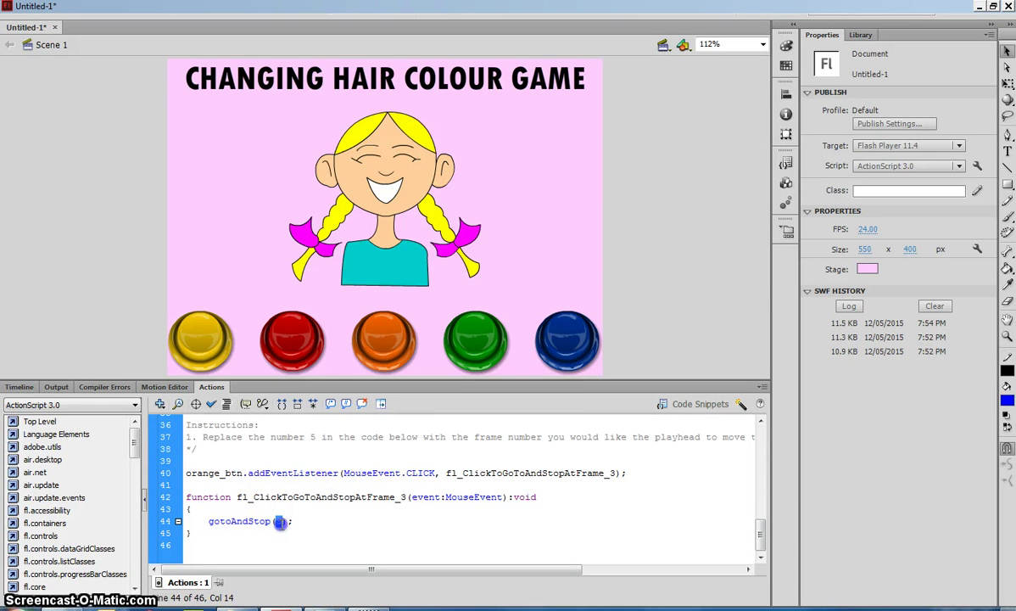
text(3)
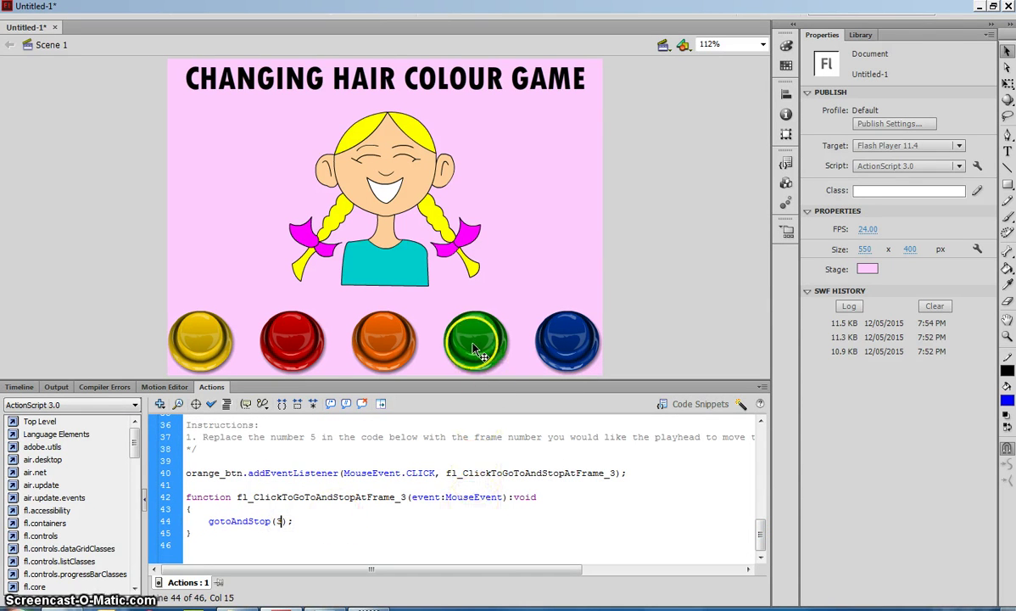
Add Click to Go to Frame and Stop code for the green button, targeting frame 4
click(476, 342)
click(787, 164)
click(710, 229)
double_click(684, 234)
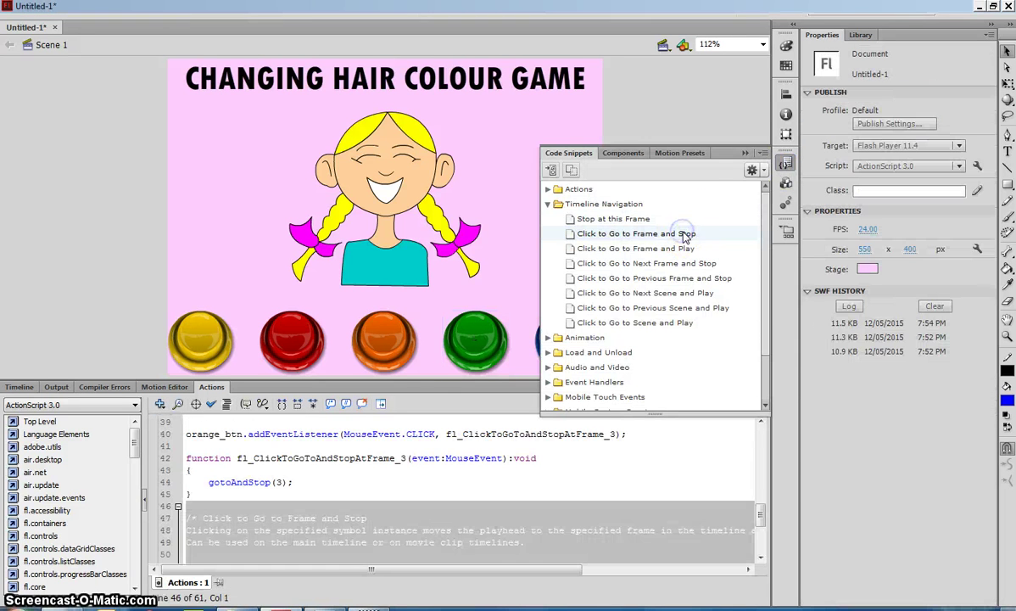
click(744, 154)
drag(761, 513, 761, 538)
click(334, 523)
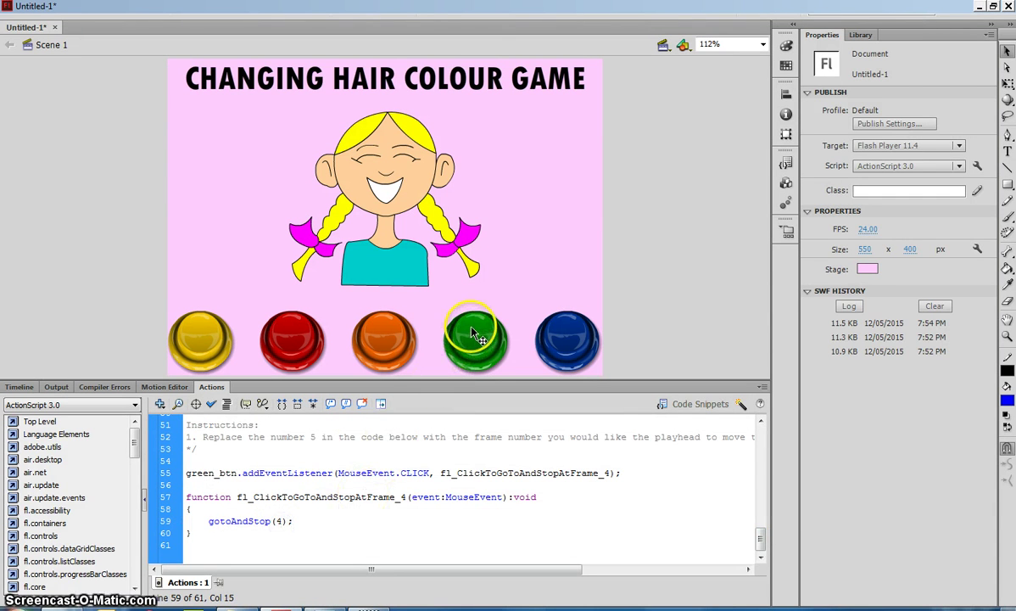
Add Click to Go to Frame and Stop code for the blue button, targeting frame 5
click(555, 329)
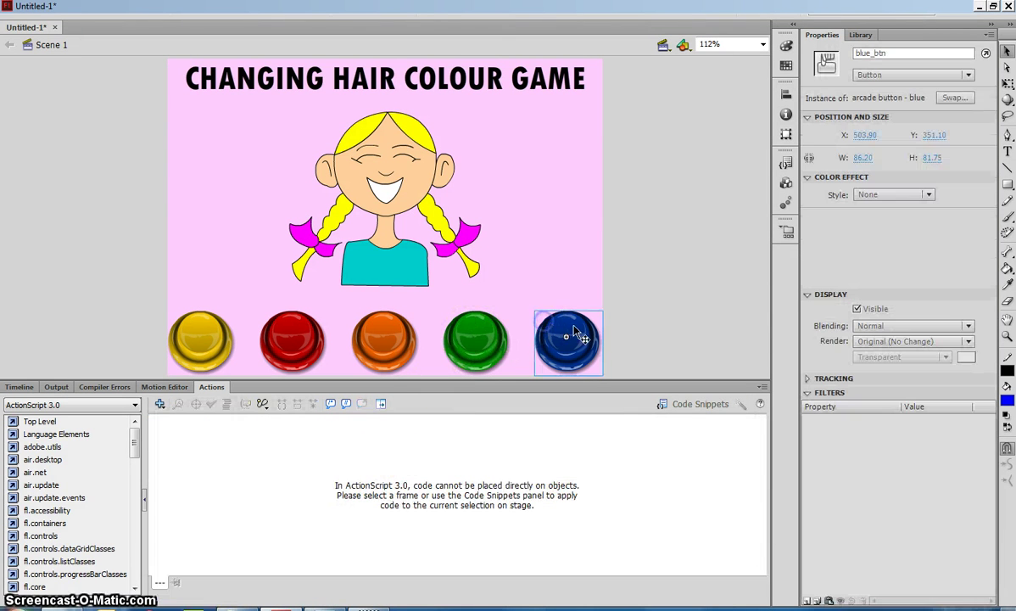
click(786, 164)
double_click(654, 233)
click(441, 526)
click(210, 521)
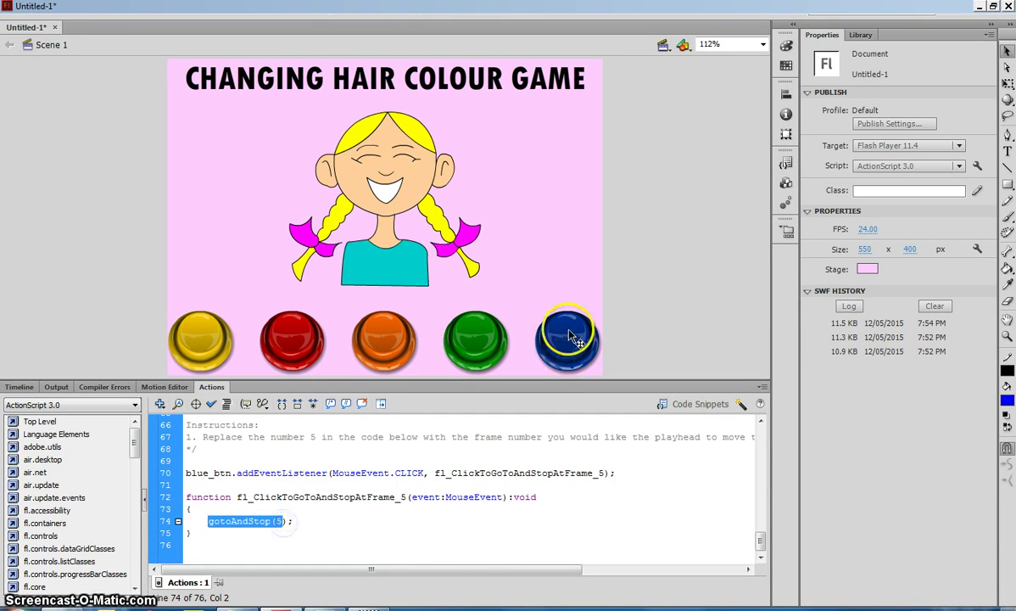
click(678, 289)
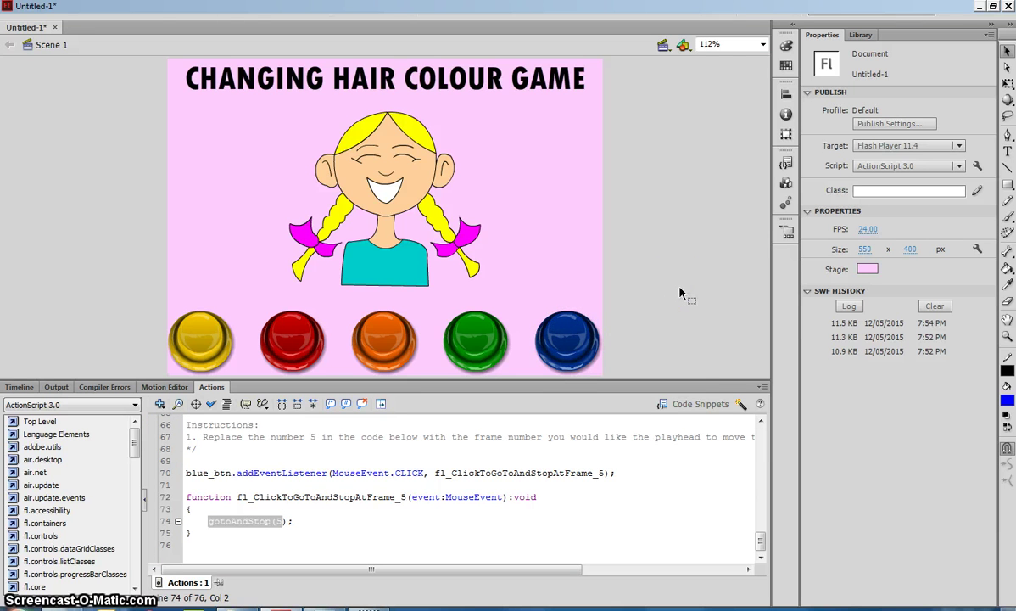
Test the movie with Ctrl+Enter, clicking red, orange, green, blue, then back down to yellow
key(ctrl+Return)
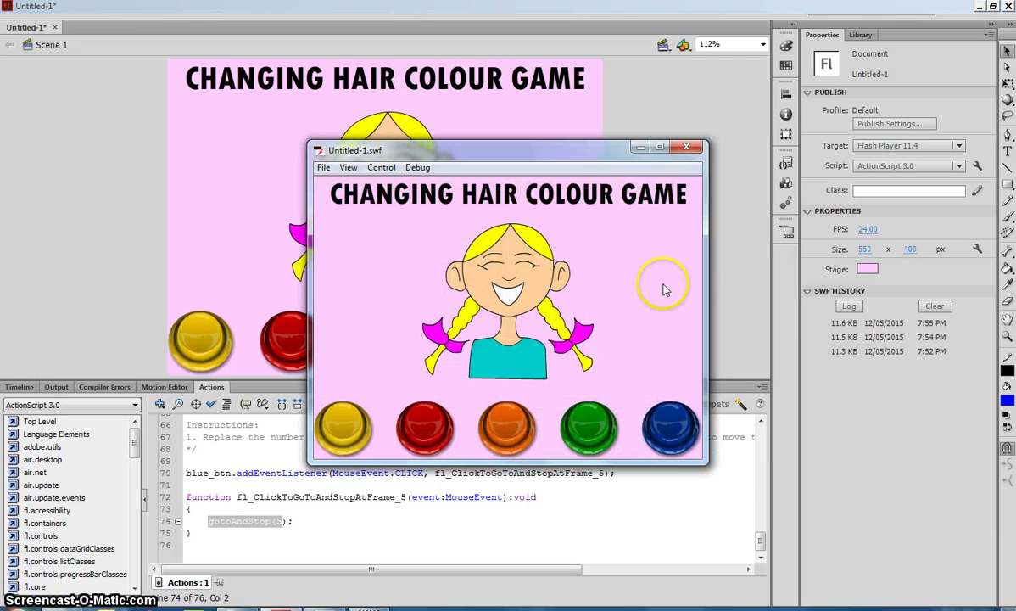
click(436, 429)
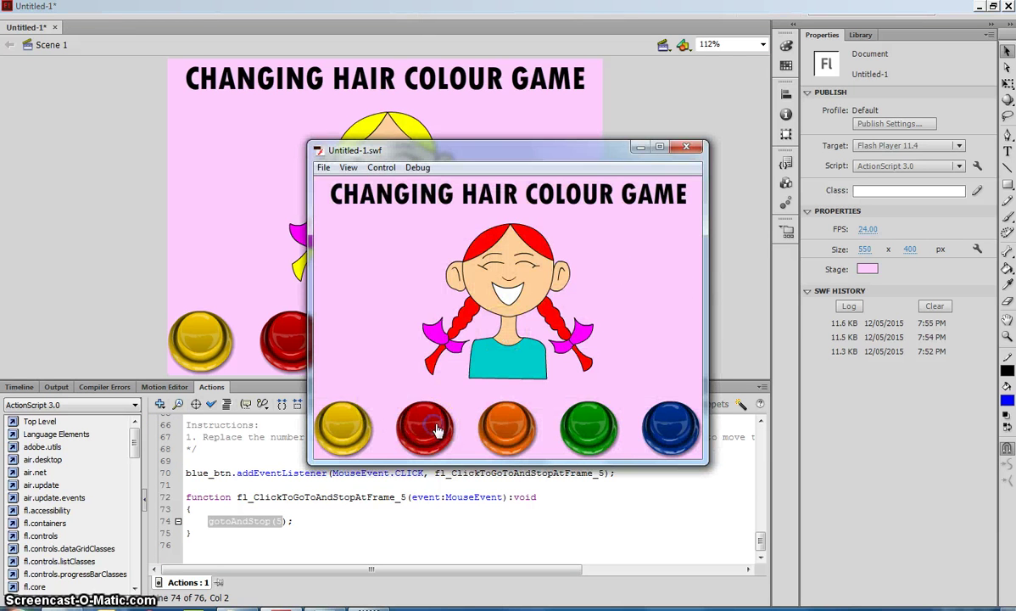
click(507, 425)
click(572, 431)
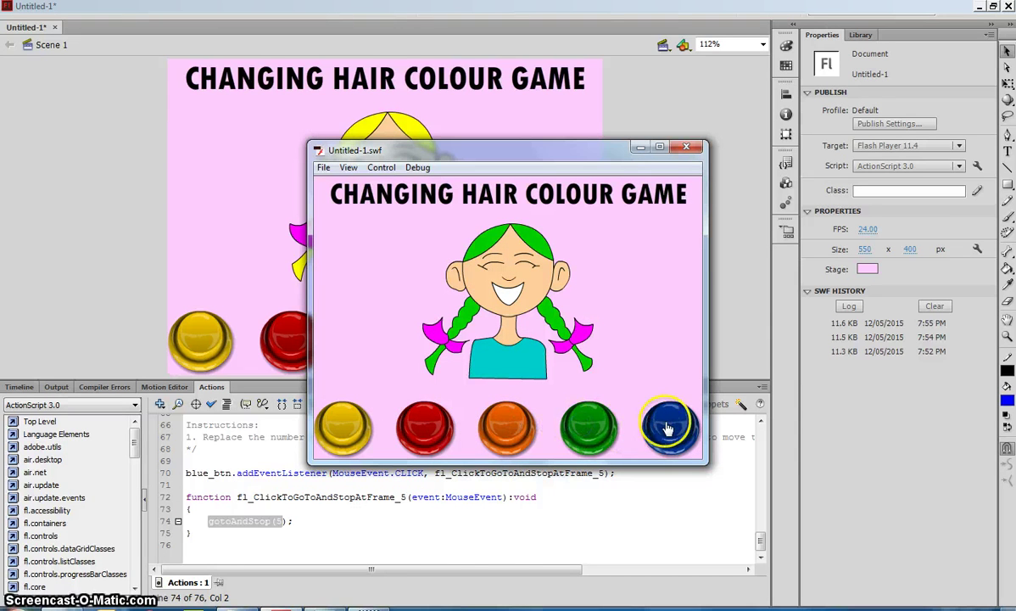
click(669, 428)
click(581, 425)
click(505, 422)
click(427, 423)
click(344, 425)
click(338, 424)
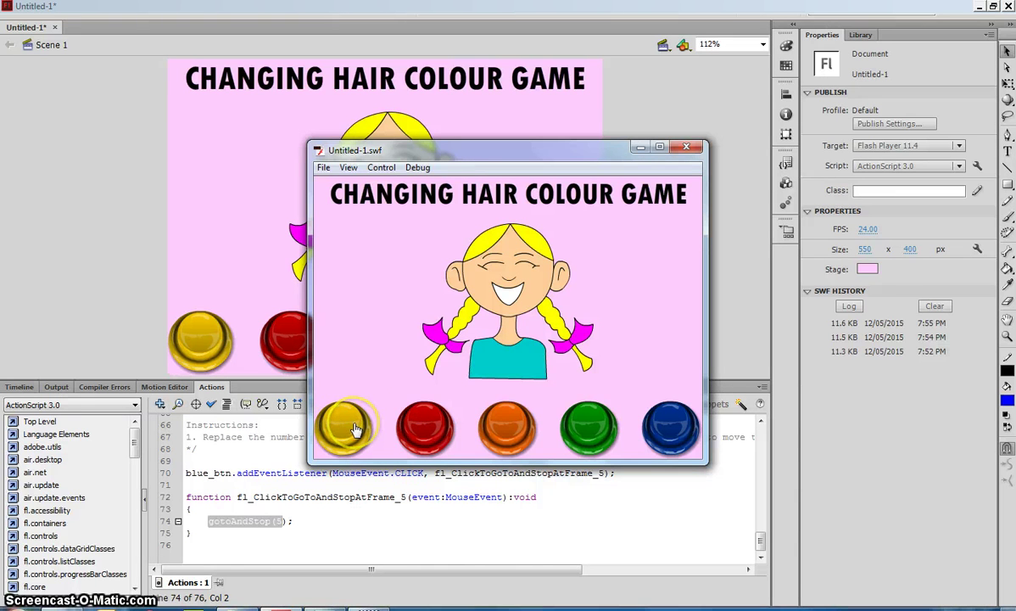
Recheck the red, orange, green and blue buttons, then close the test window
click(429, 422)
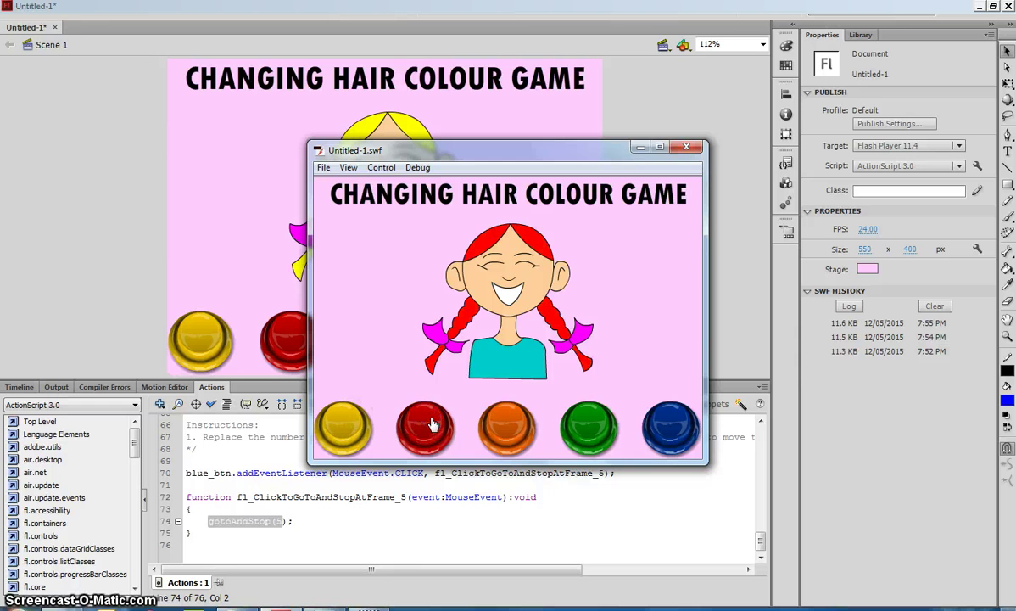
click(506, 429)
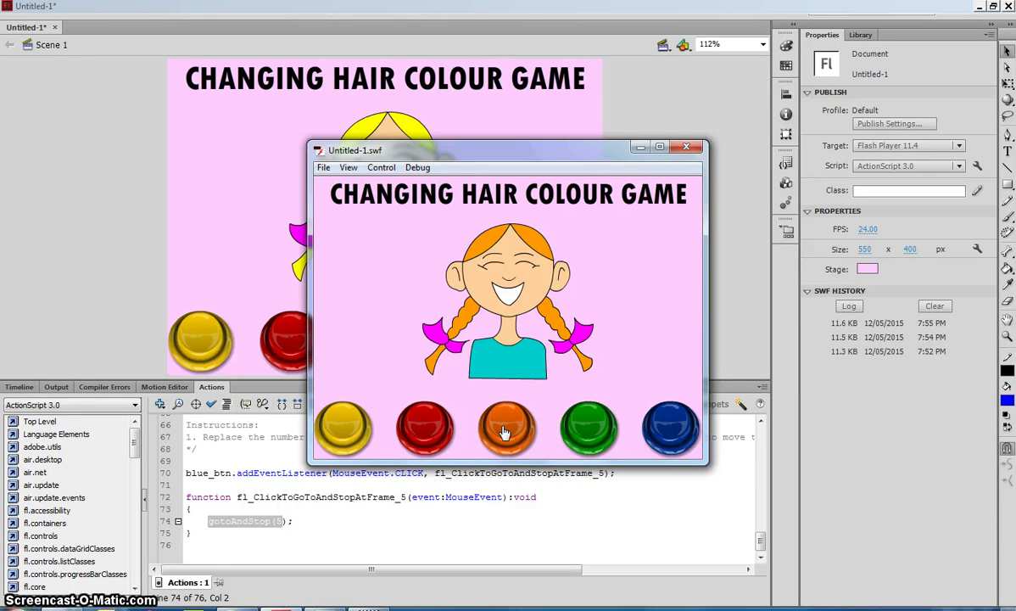
click(596, 427)
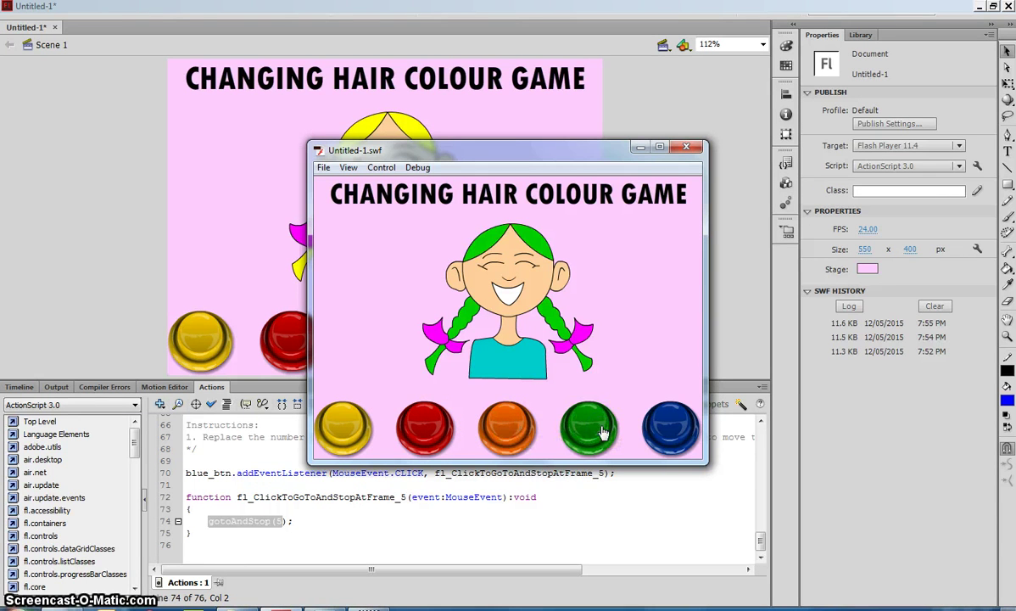
click(658, 421)
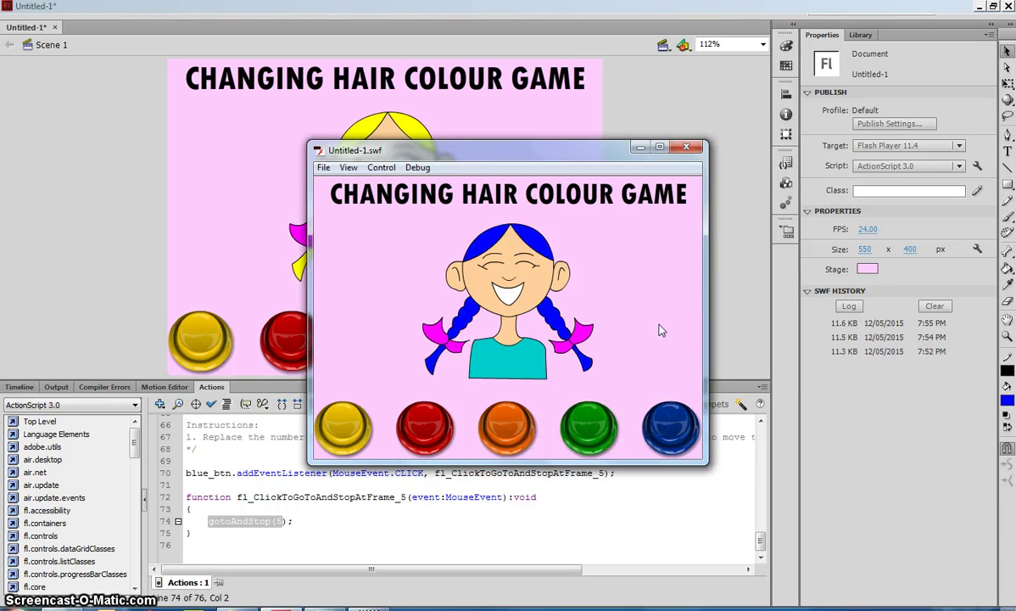
click(689, 149)
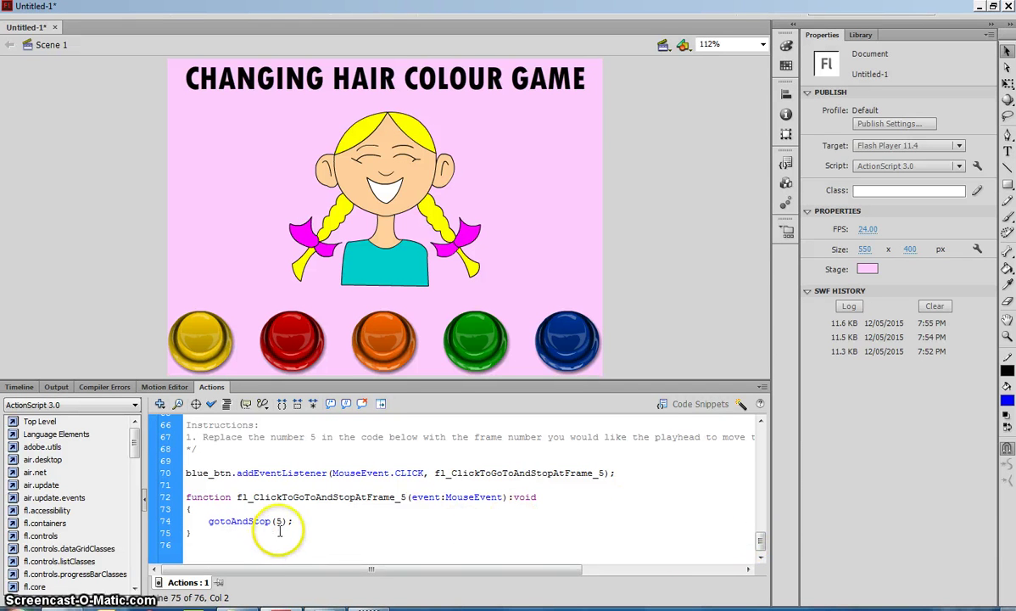
Scroll the Actions script back to its first line, then return to the layer timeline
click(205, 524)
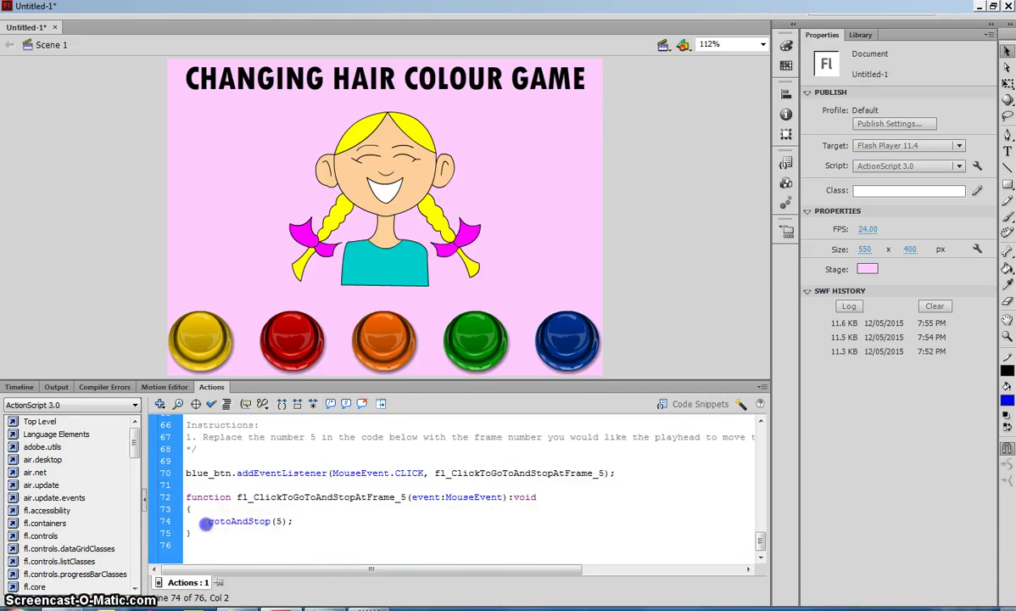
click(298, 521)
drag(761, 543, 765, 436)
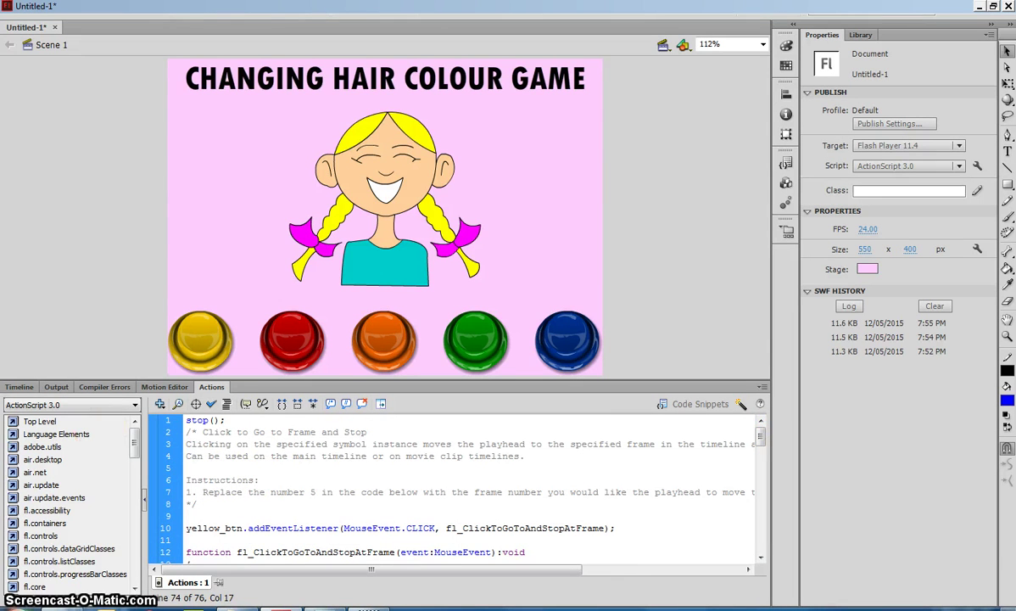
click(18, 387)
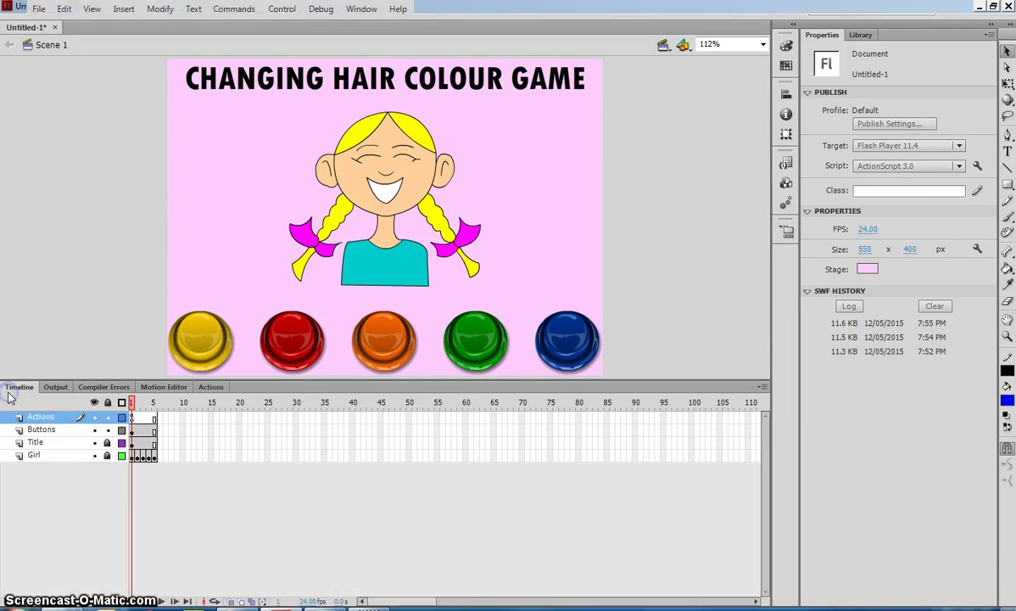
Step through Girl layer frames 1–5 to check the yellow, red, orange, green and blue hair
click(131, 456)
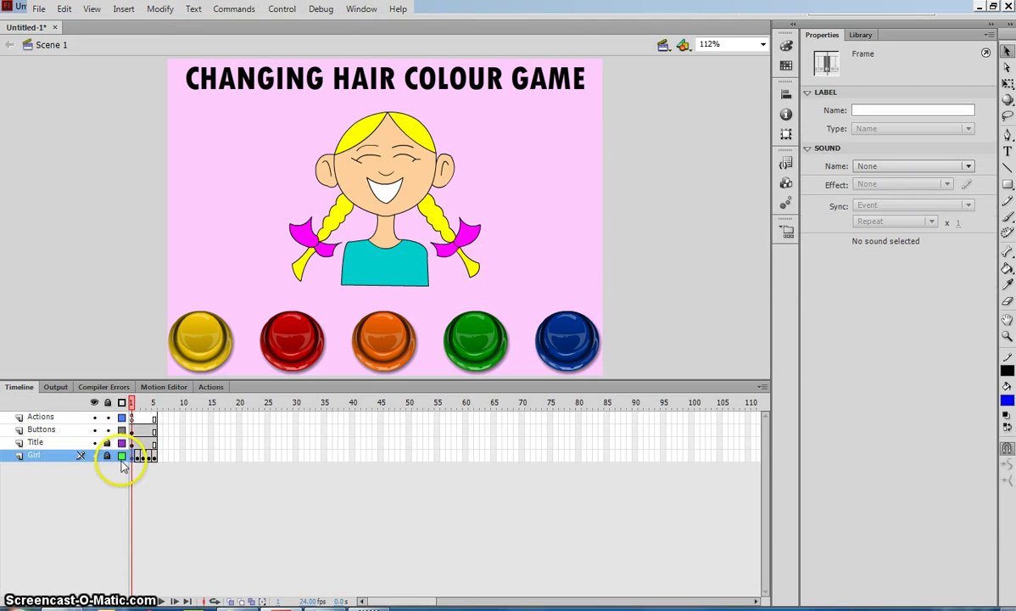
click(138, 456)
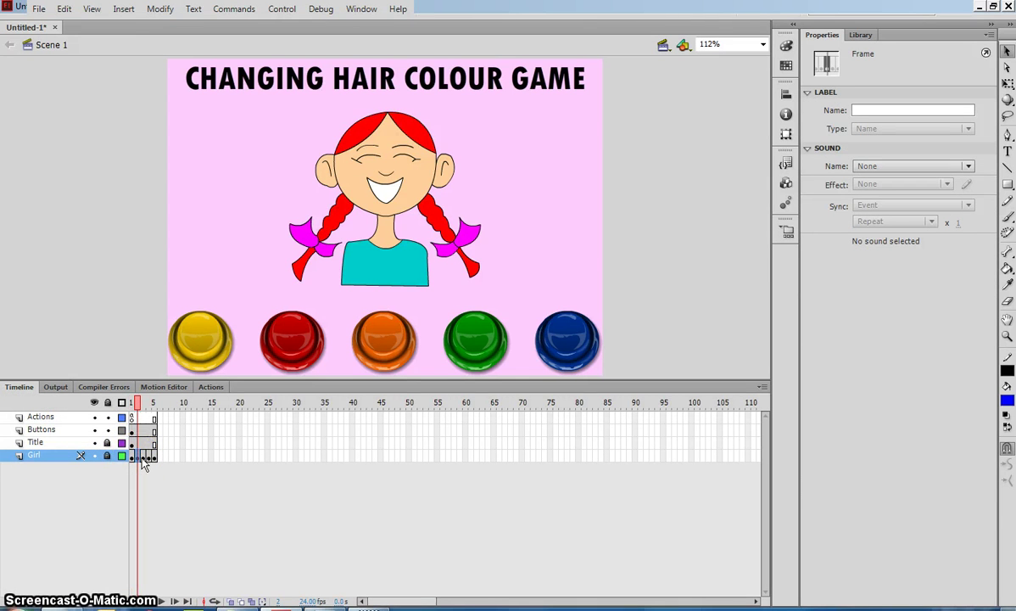
click(144, 457)
click(149, 458)
click(154, 457)
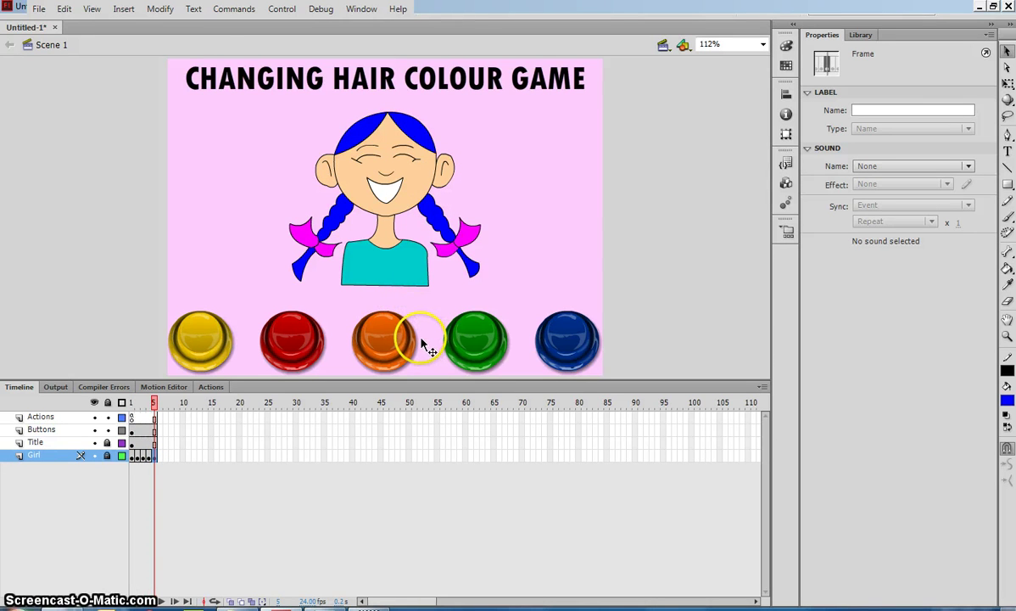
Save the document as Hair Colour Game.fla, replacing the existing file
click(39, 10)
click(68, 139)
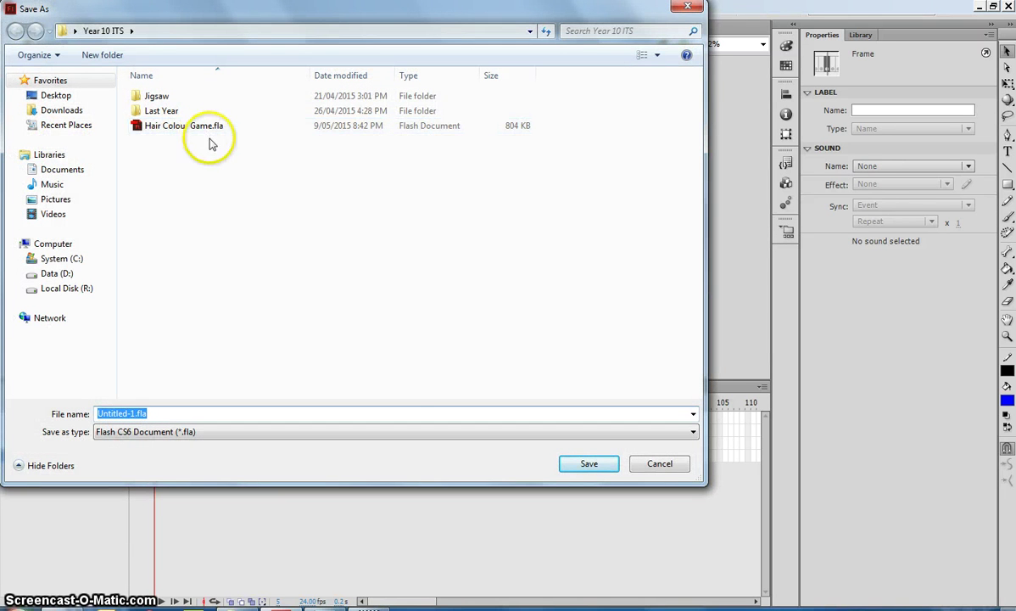
click(214, 127)
click(604, 462)
click(569, 329)
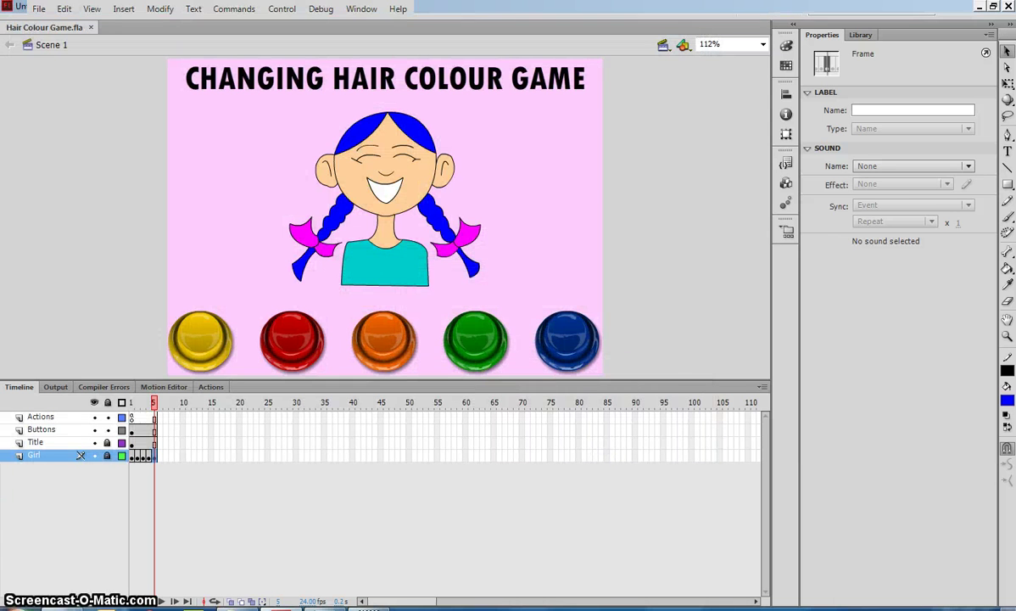